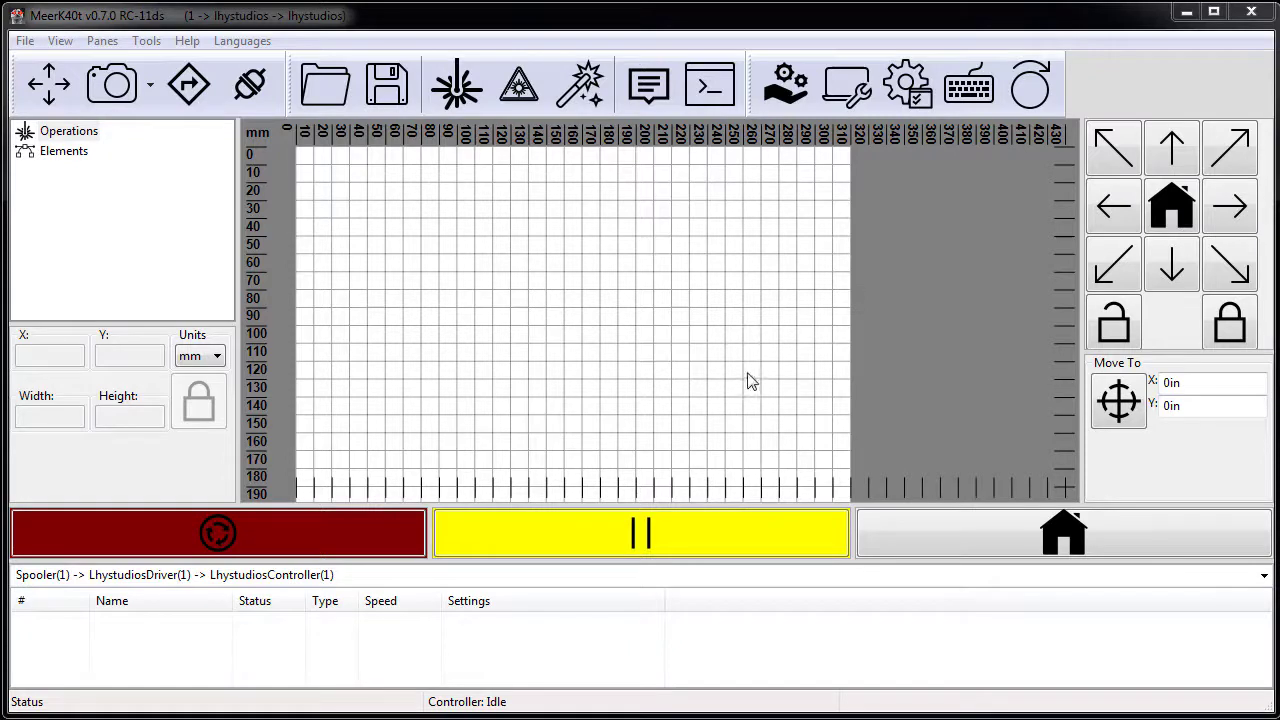
- Open the Console window and reposition it over the workspace
{"action": "left_click", "coordinate": [1216, 385]}
{"action": "left_click", "coordinate": [706, 86]}
{"action": "left_click_drag", "start_coordinate": [631, 168], "coordinate": [715, 189]}
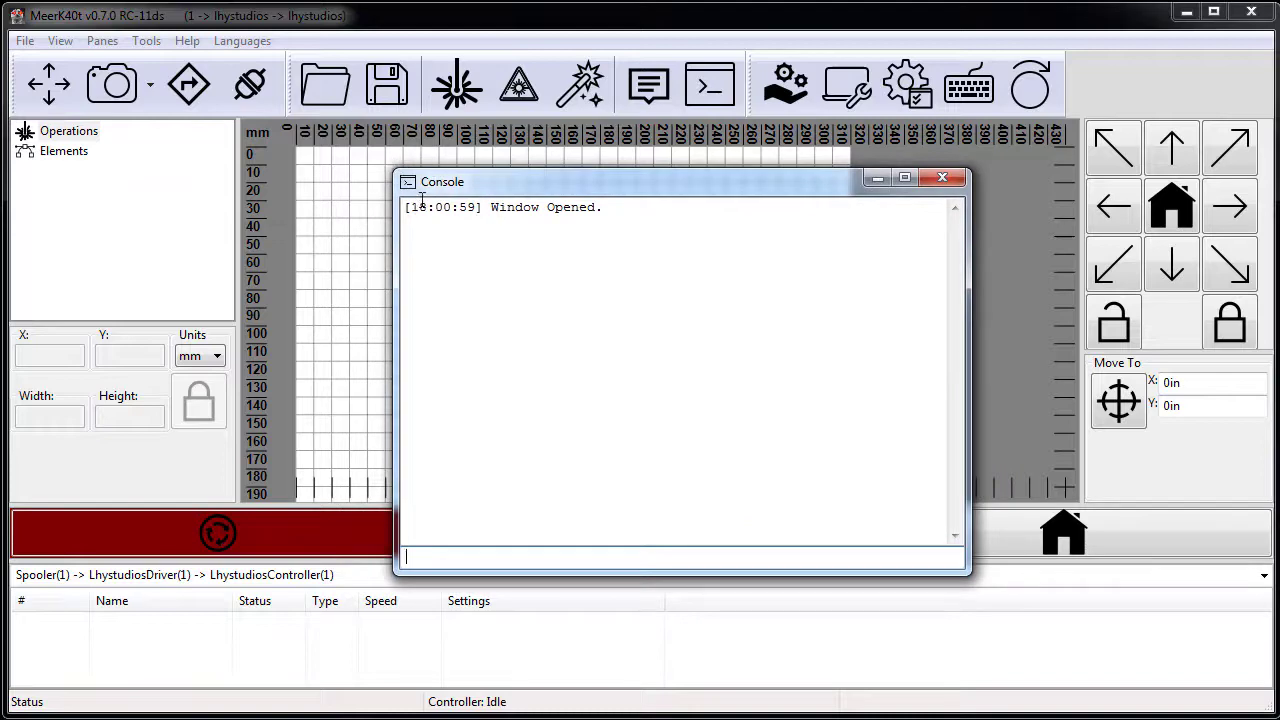
{"action": "left_click", "coordinate": [102, 41]}
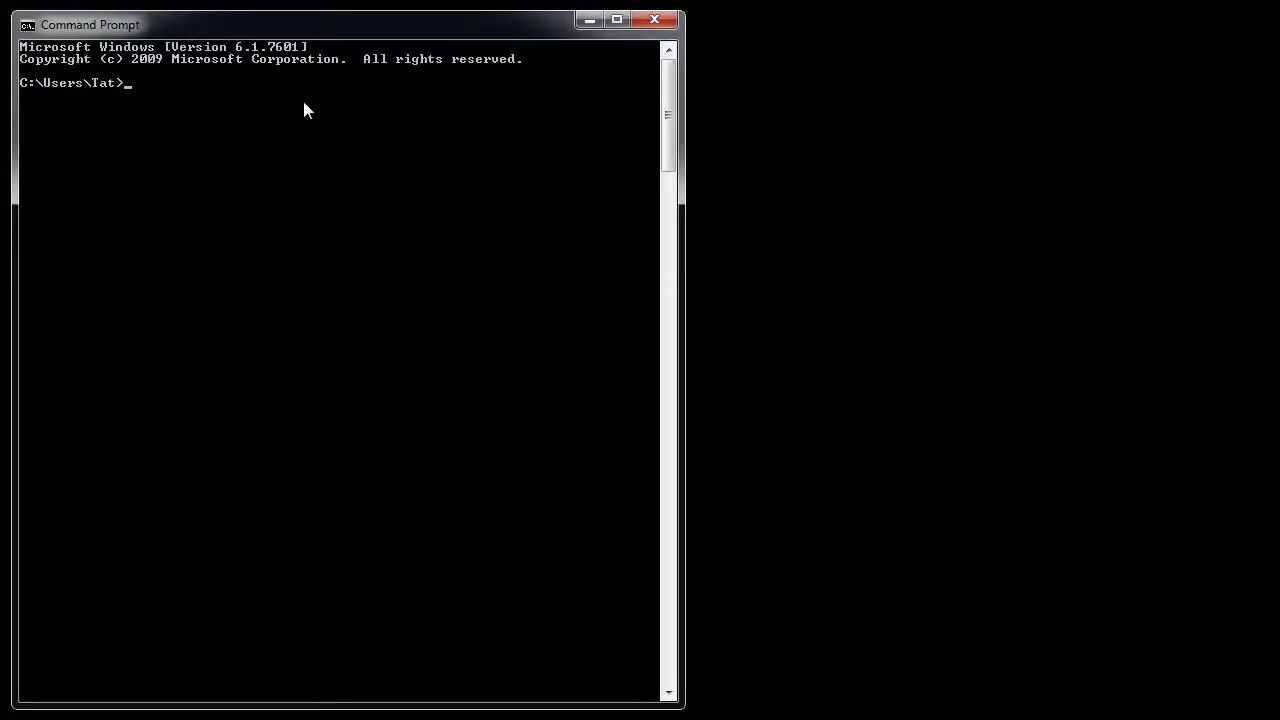
- In the Command Prompt, install meerk40t with pip and launch it with the -zc option
{"action": "type", "text": "pip install meerk40t"}
{"action": "key", "text": "Return"}
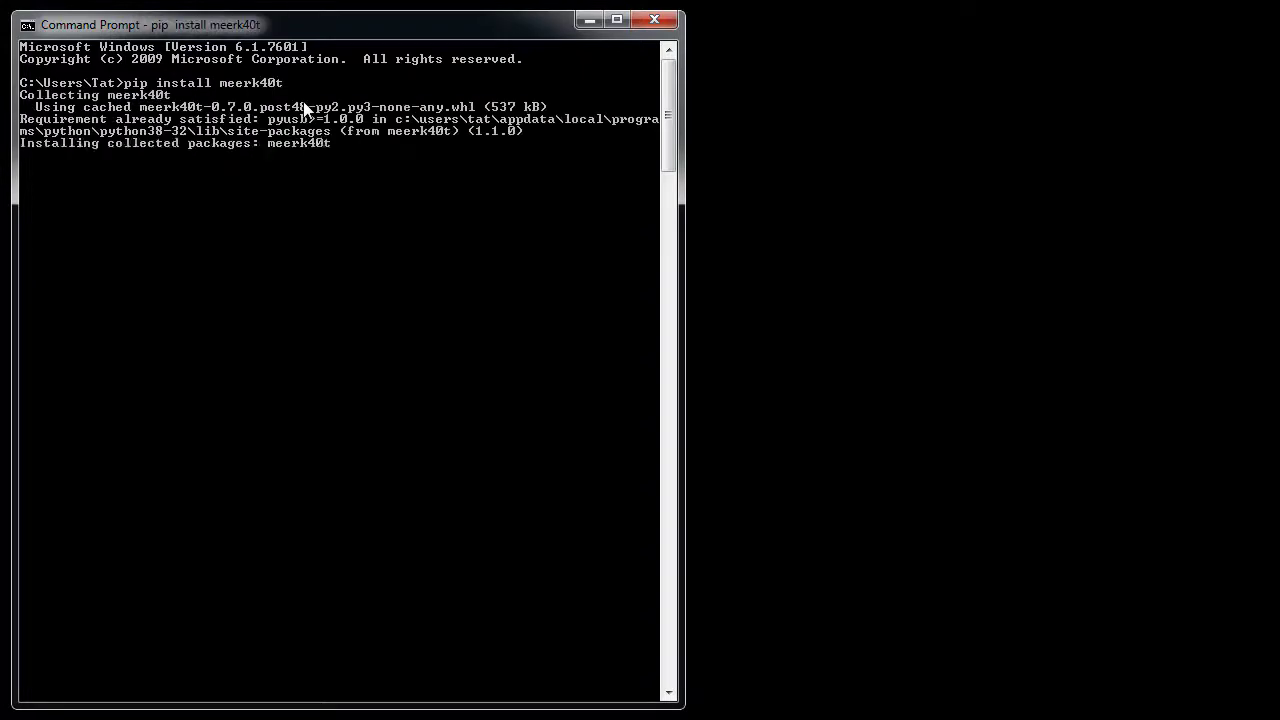
{"action": "type", "text": "meerk40t"}
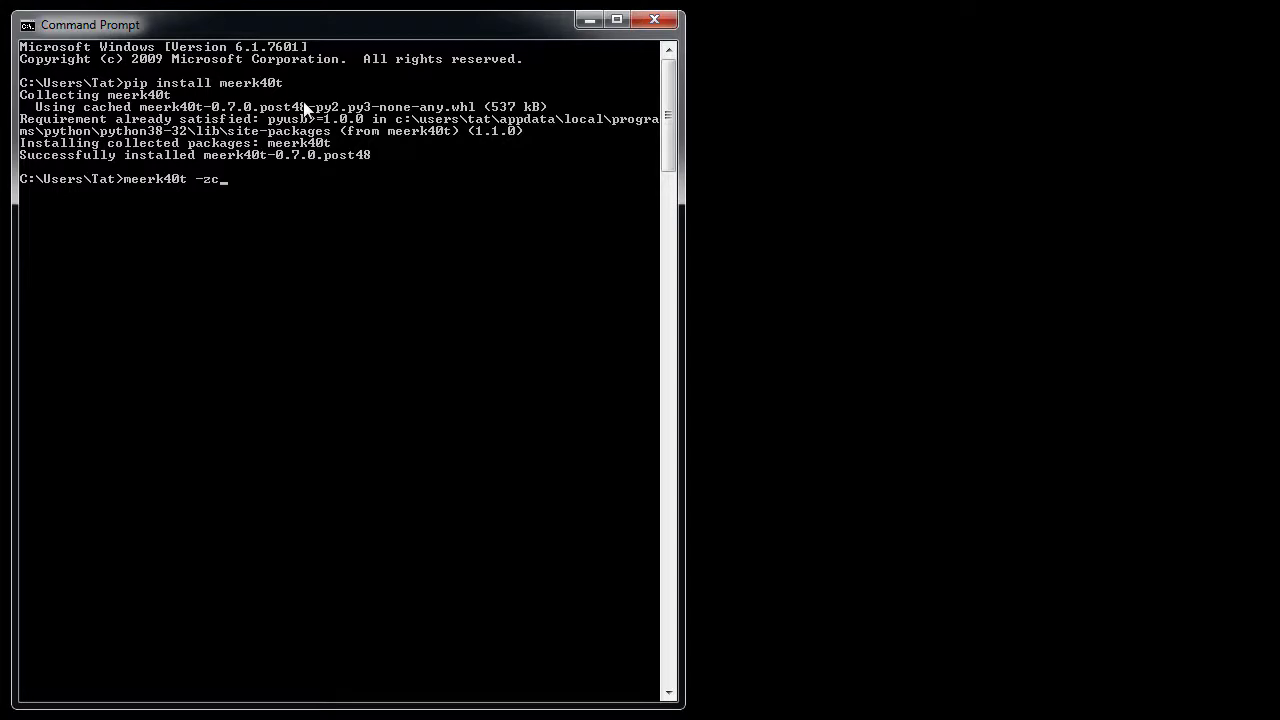
{"action": "type", "text": "-zc"}
{"action": "key", "text": "Return"}
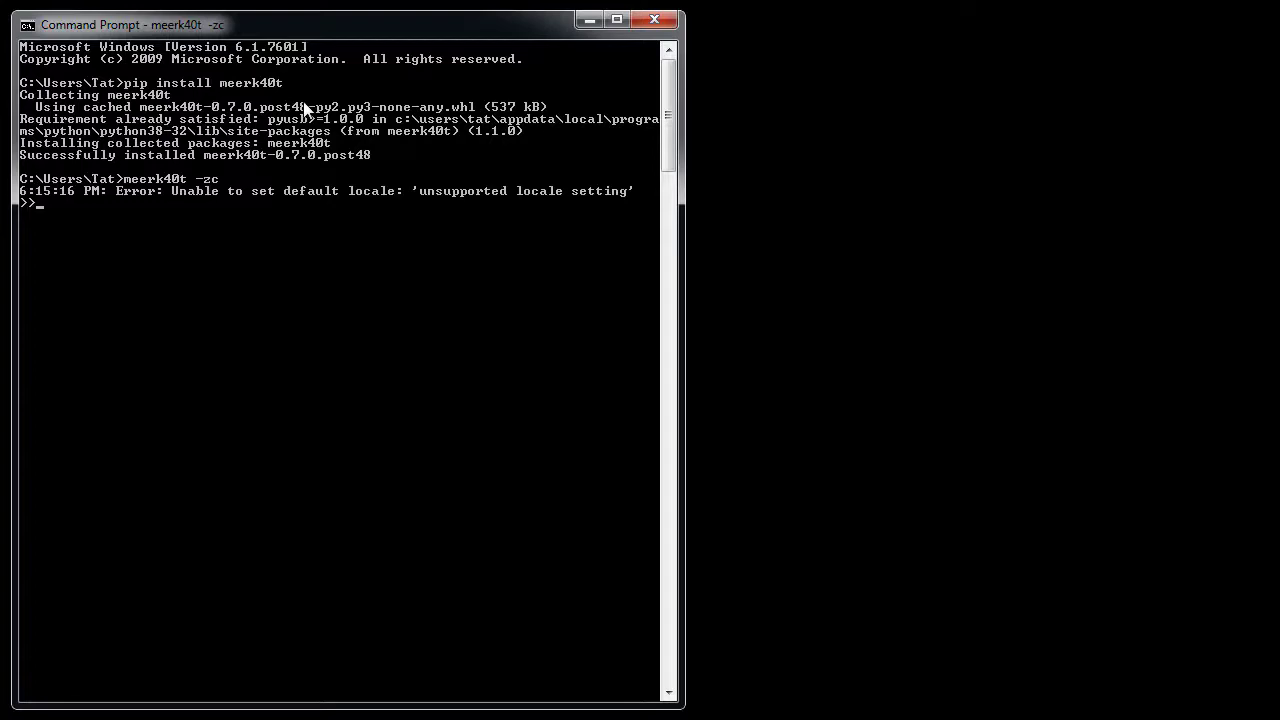
- List the available console commands with help and start the graphical interface with the gui command
{"action": "type", "text": "help"}
{"action": "key", "text": "Return"}
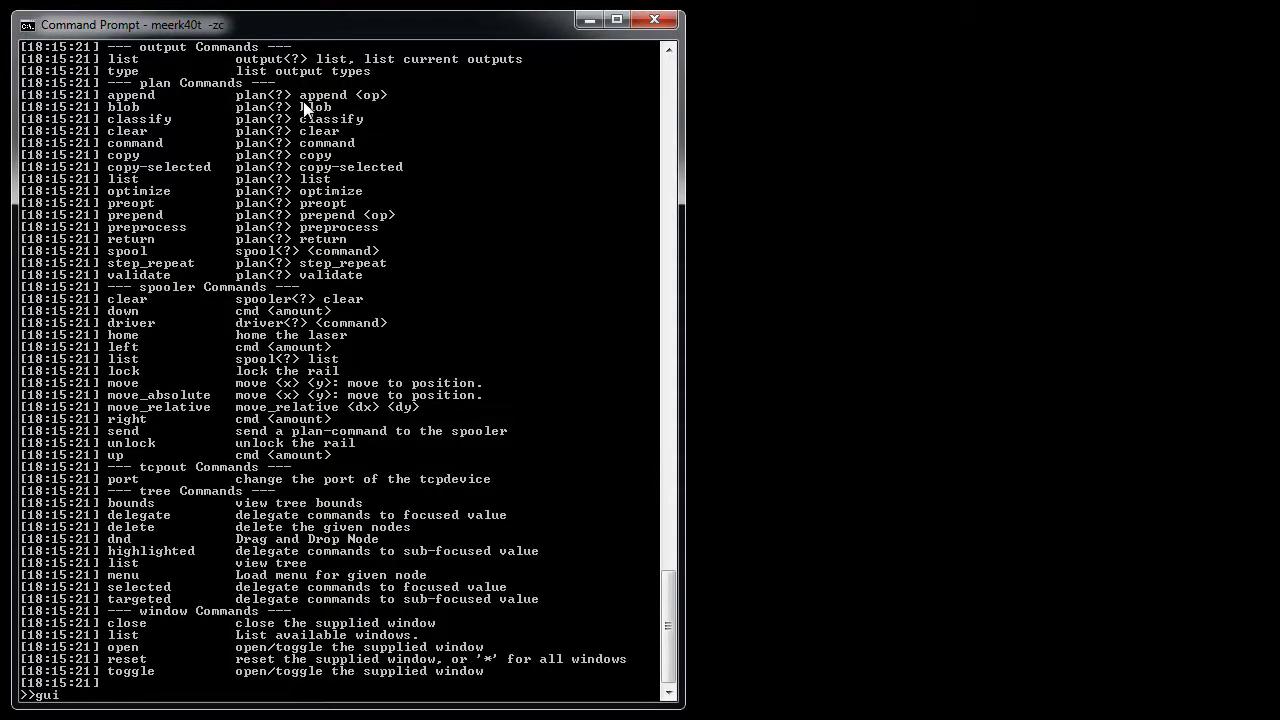
{"action": "type", "text": "gui"}
{"action": "key", "text": "Return"}
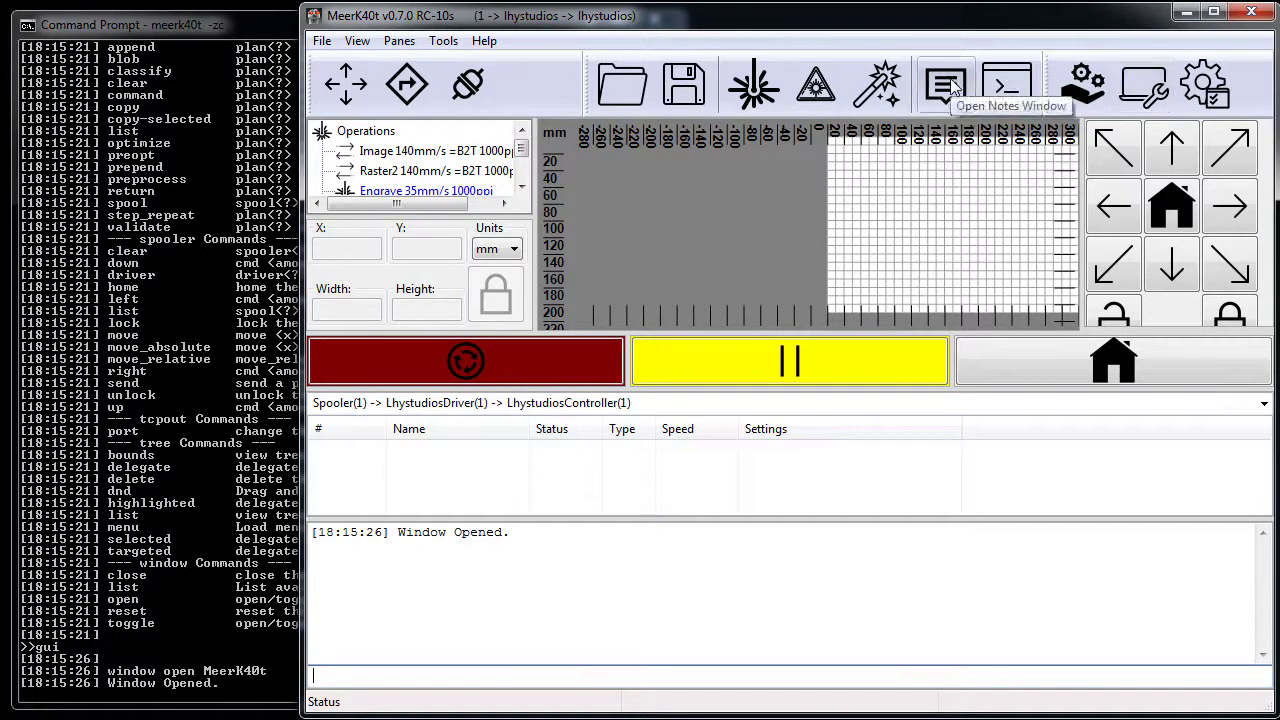
- Open the Console window, move it aside and request help on the halftone command
{"action": "left_click", "coordinate": [1006, 85]}
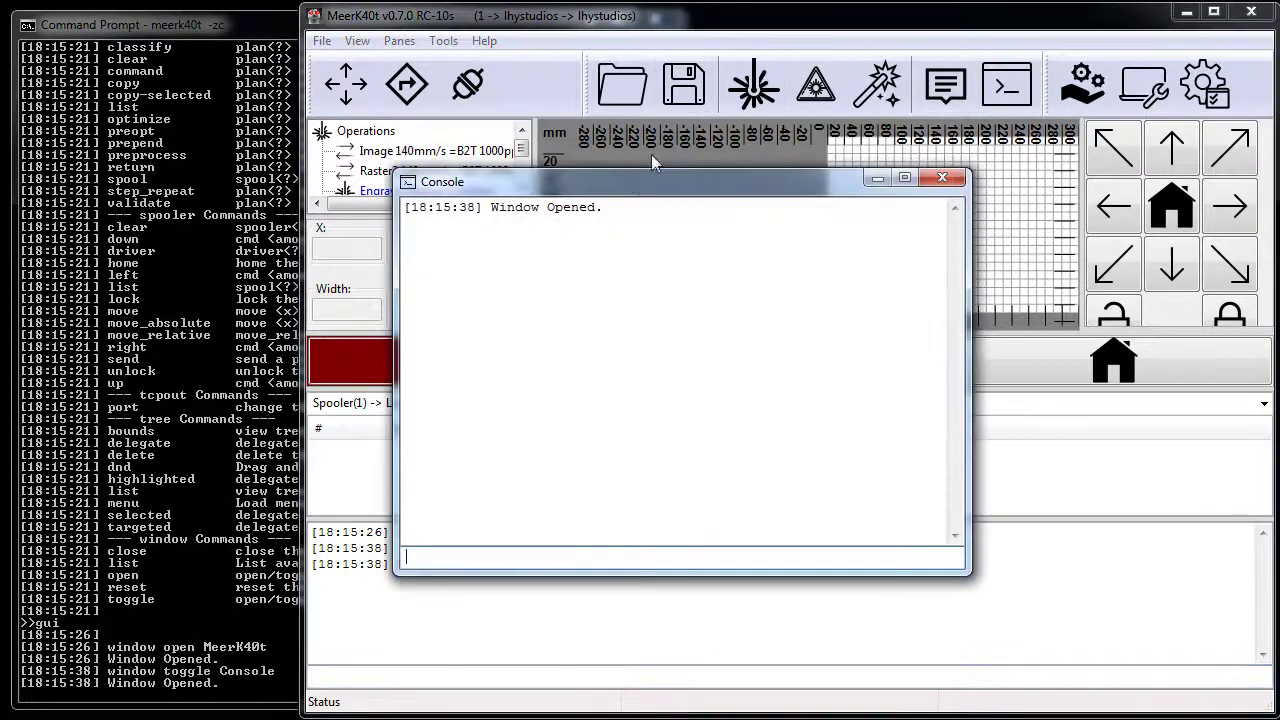
{"action": "left_click_drag", "start_coordinate": [636, 172], "coordinate": [928, 132]}
{"action": "left_click", "coordinate": [747, 508]}
{"action": "type", "text": "help halftone"}
{"action": "key", "text": "Return"}
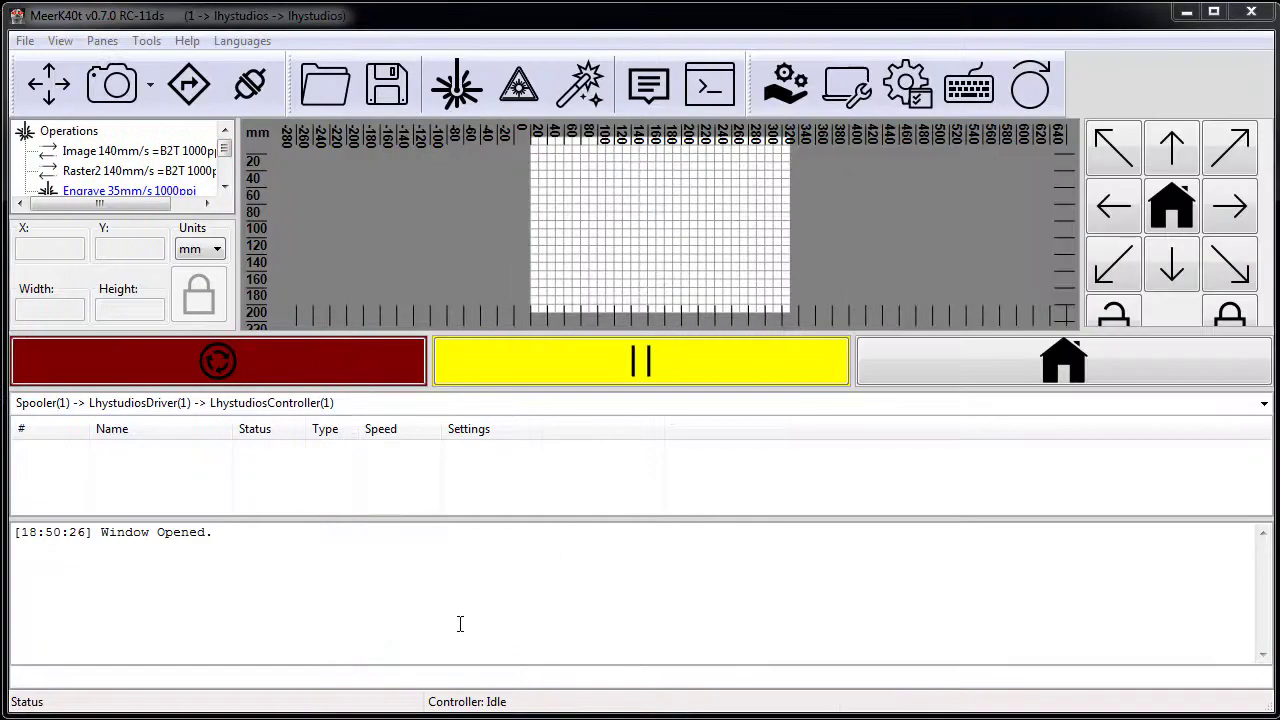
- List the key bindings with the bind command, examine the f7 entry for the Controller window and trigger that hotkey
{"action": "left_click", "coordinate": [427, 674]}
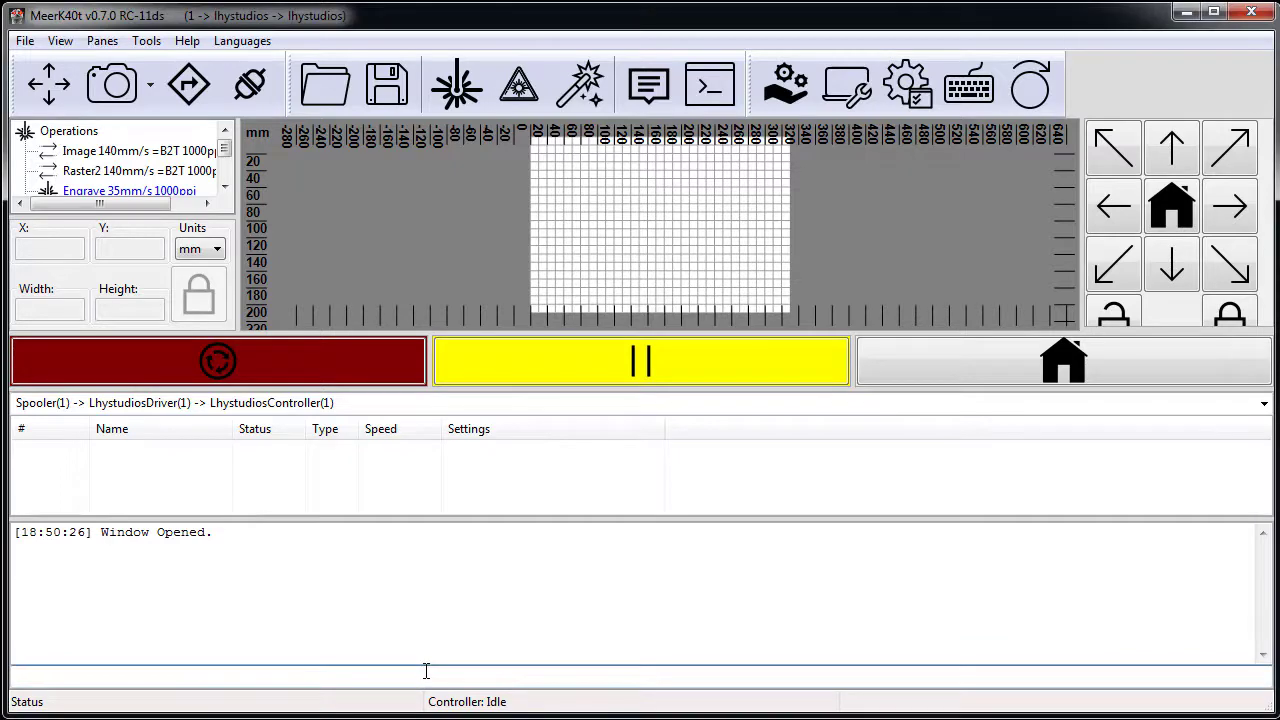
{"action": "type", "text": "bind"}
{"action": "key", "text": "Return"}
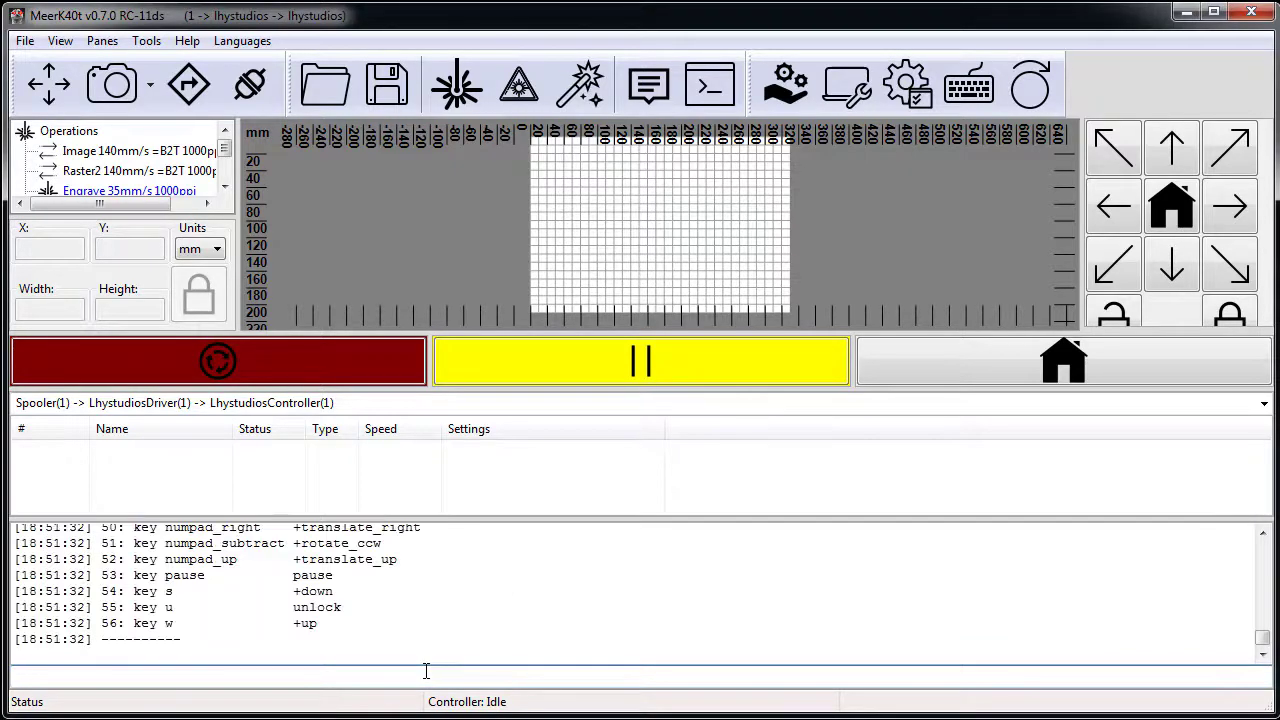
{"action": "scroll", "coordinate": [384, 612], "scroll_direction": "up", "scroll_amount": 5}
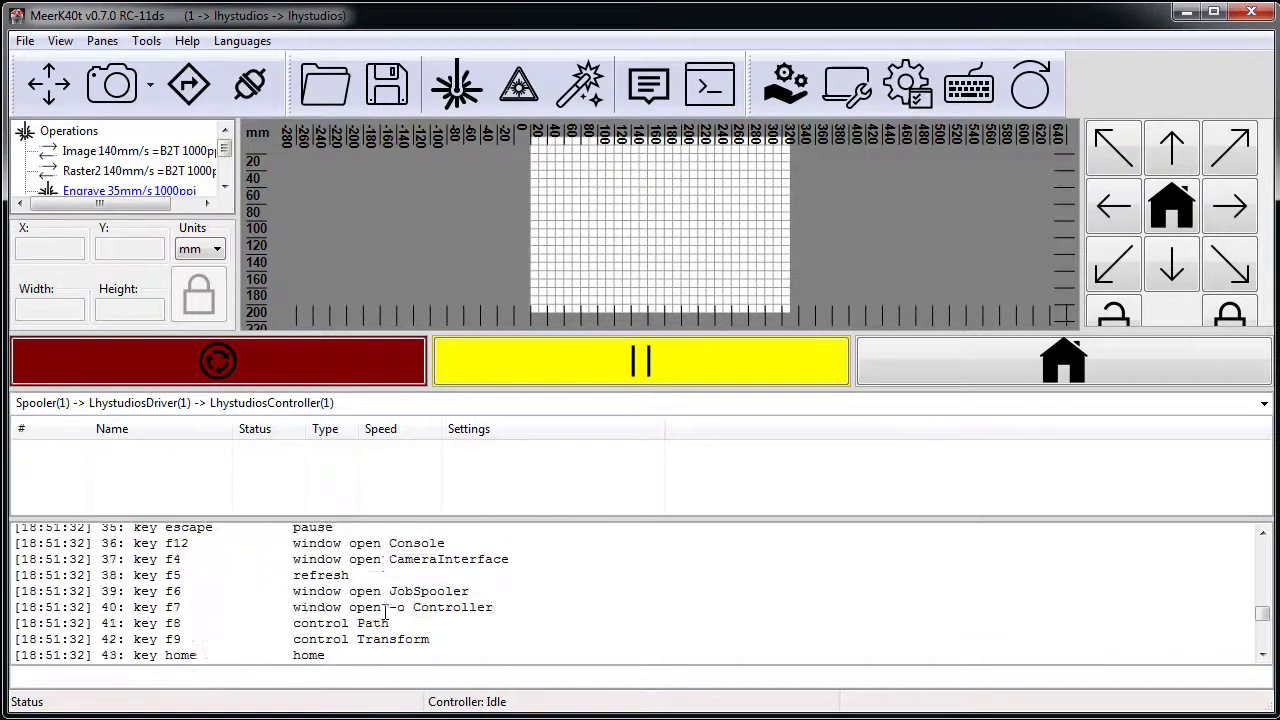
{"action": "scroll", "coordinate": [385, 612], "scroll_direction": "up", "scroll_amount": 2}
{"action": "scroll", "coordinate": [385, 610], "scroll_direction": "down", "scroll_amount": 1}
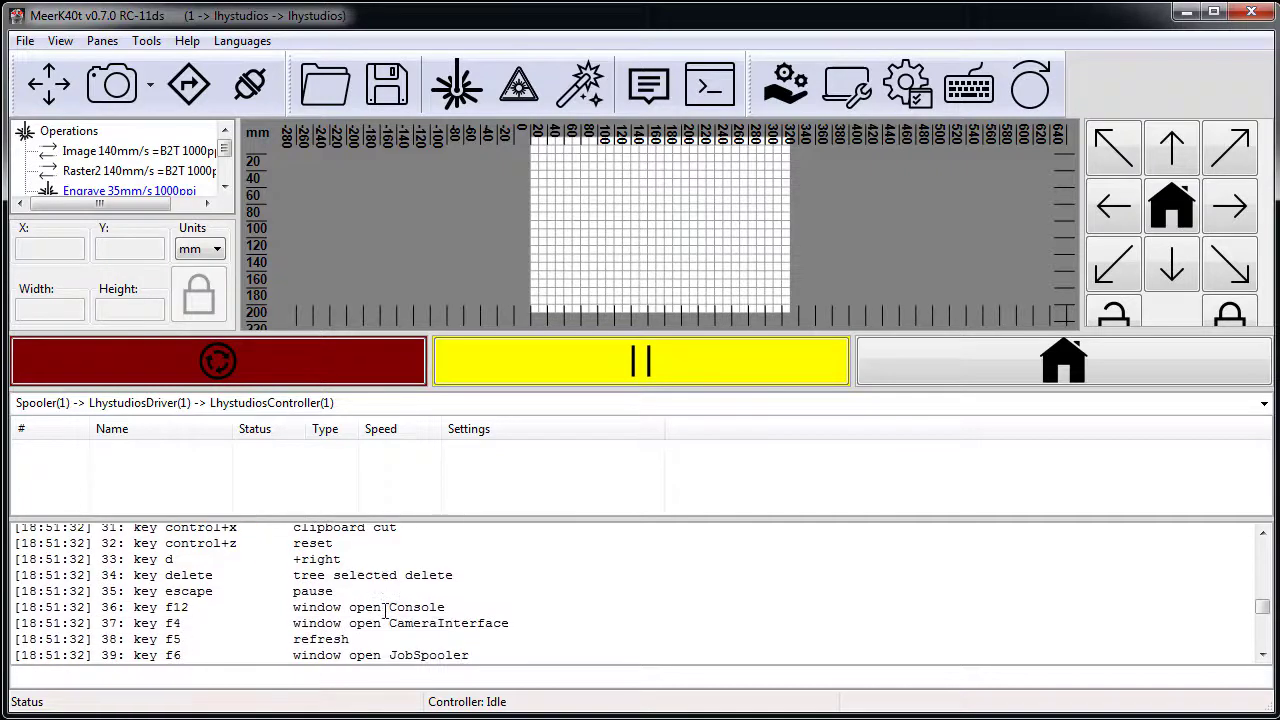
{"action": "scroll", "coordinate": [385, 612], "scroll_direction": "down", "scroll_amount": 1}
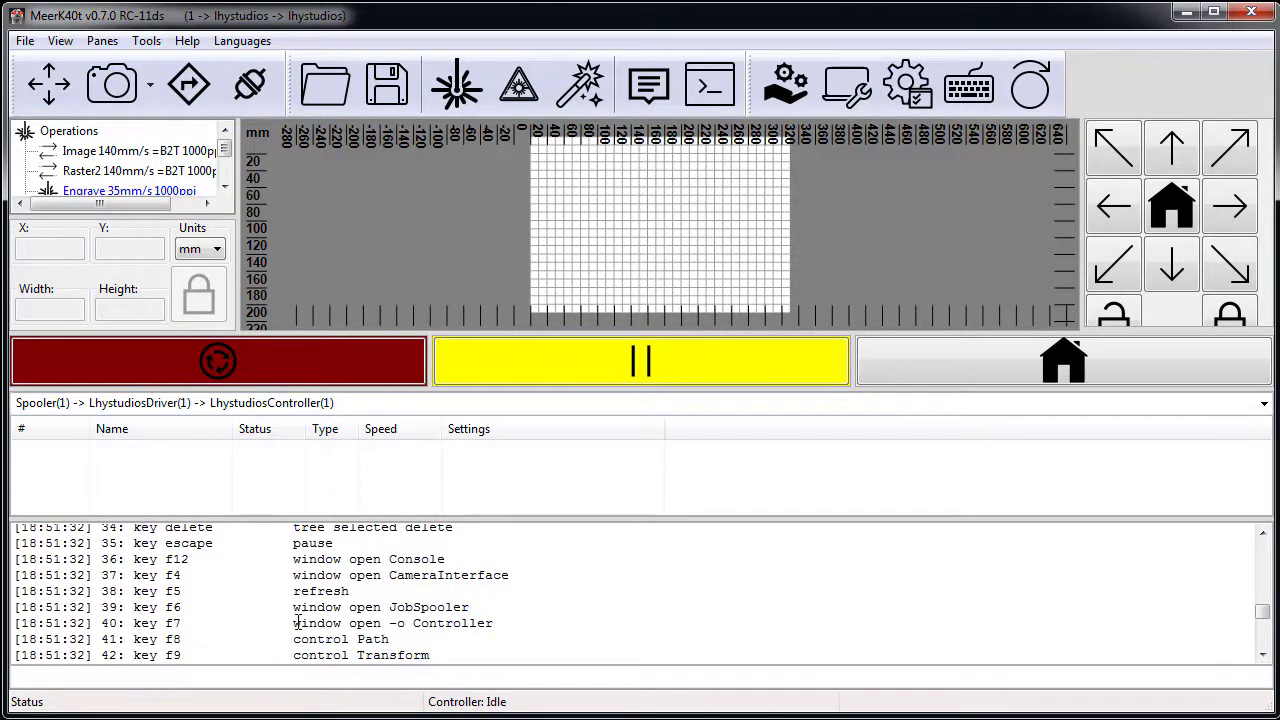
{"action": "left_click_drag", "start_coordinate": [294, 623], "coordinate": [505, 626]}
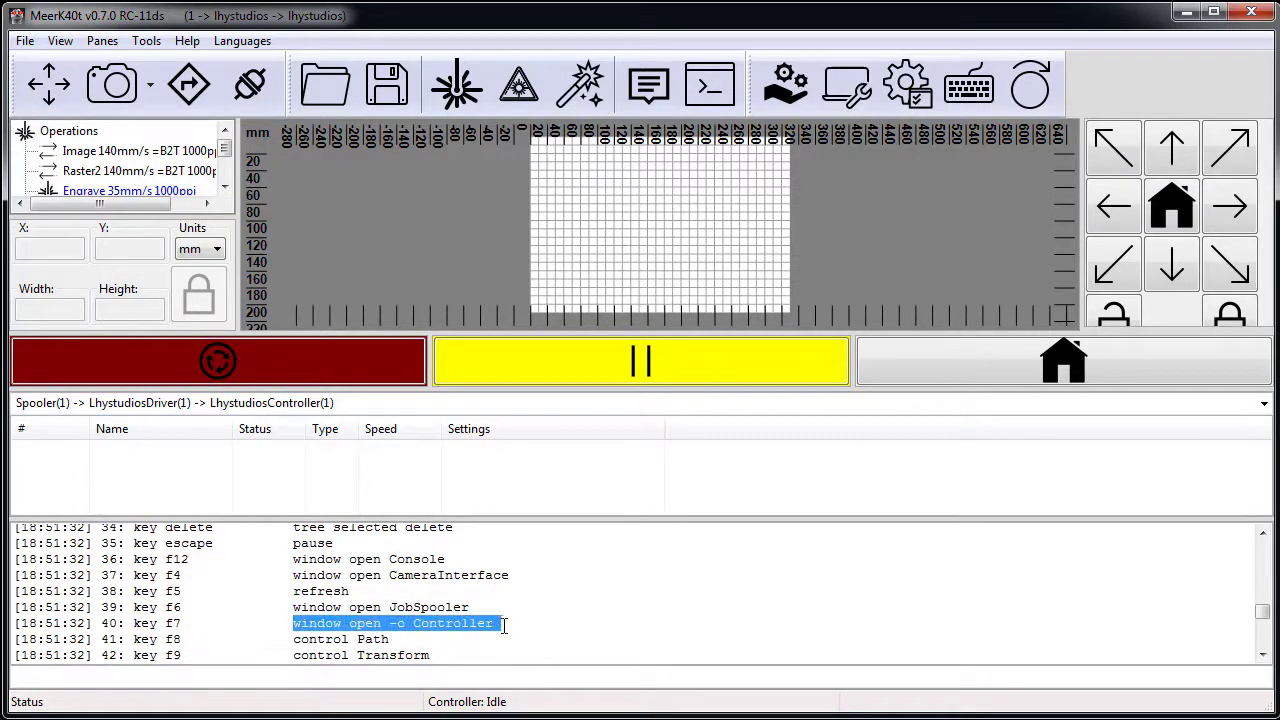
{"action": "scroll", "coordinate": [505, 627], "scroll_direction": "down", "scroll_amount": 4}
{"action": "scroll", "coordinate": [505, 627], "scroll_direction": "down", "scroll_amount": 1}
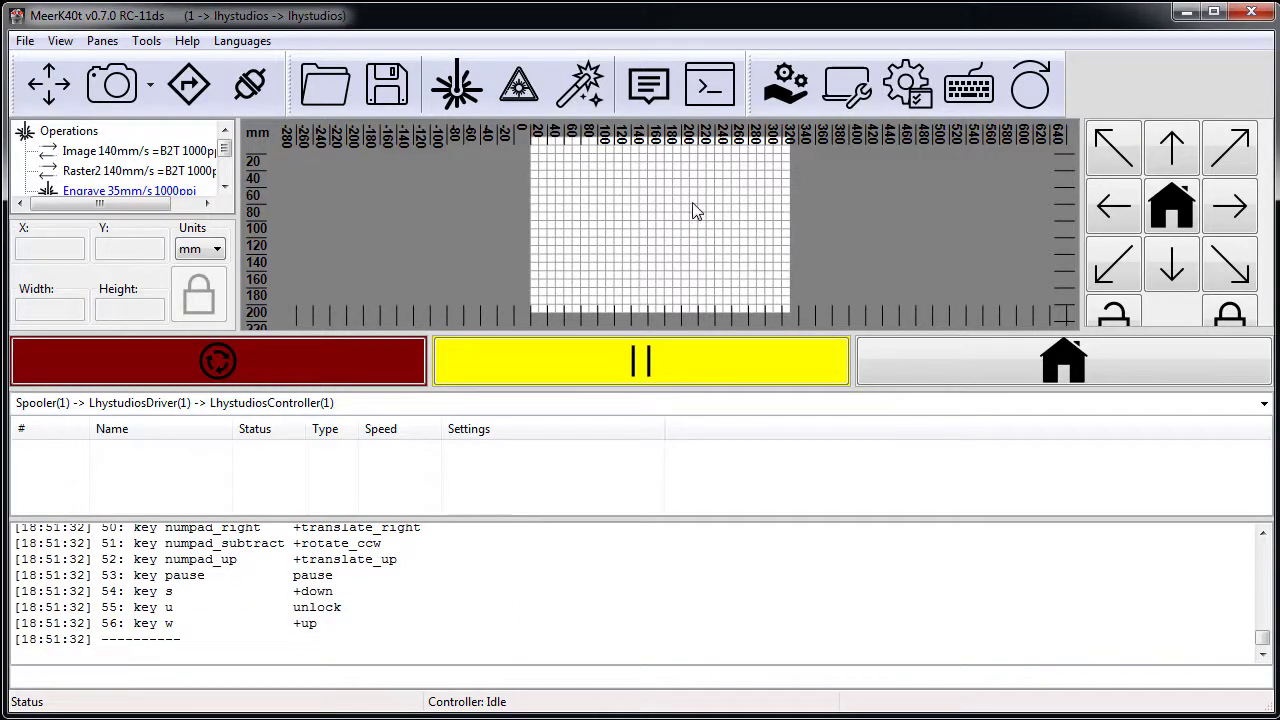
{"action": "key", "text": "F7"}
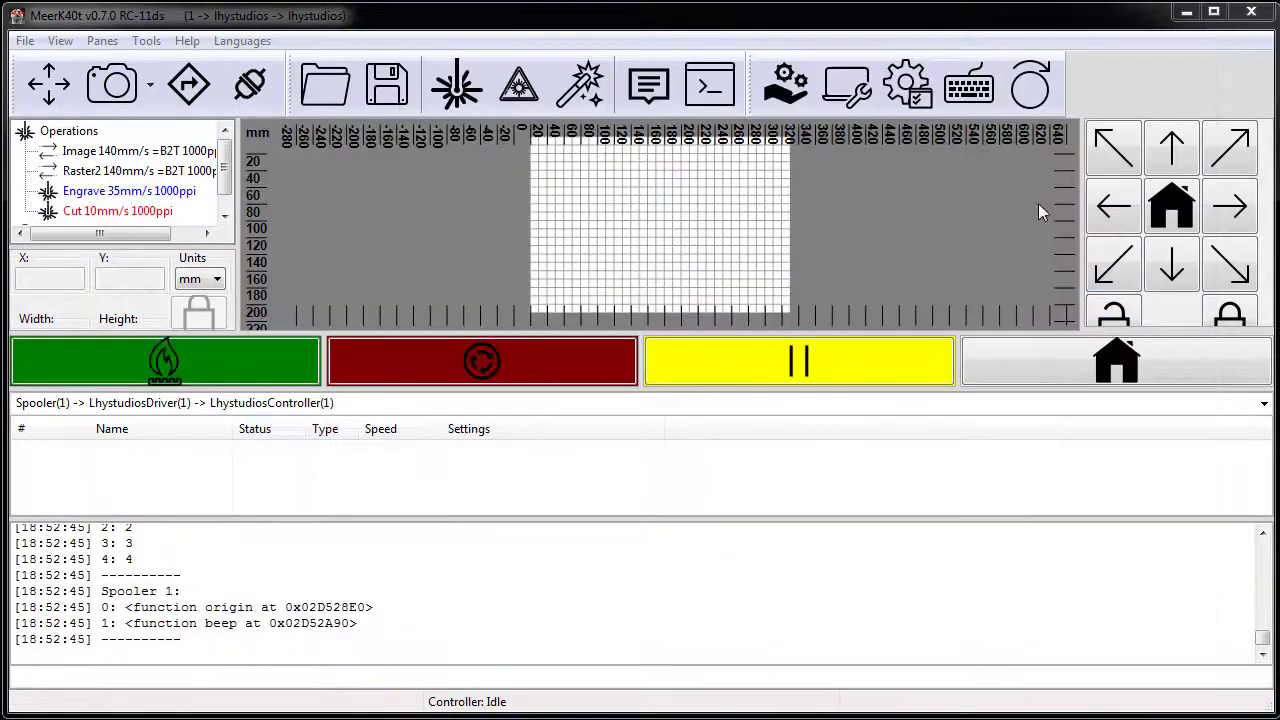
- Open the keymap settings and, in the console, bind control+p to "plan clear copy preprocess validate blob preopt optimize spool"
{"action": "left_click", "coordinate": [968, 85]}
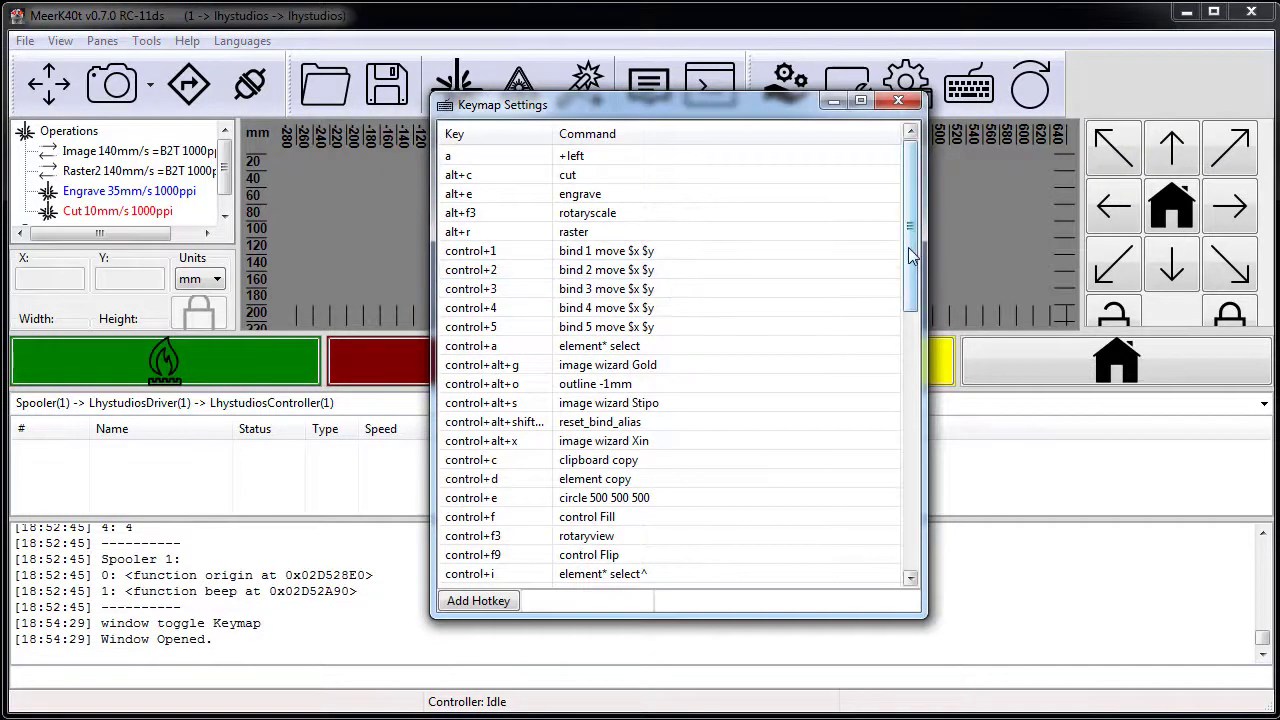
{"action": "left_click_drag", "start_coordinate": [908, 247], "coordinate": [918, 536]}
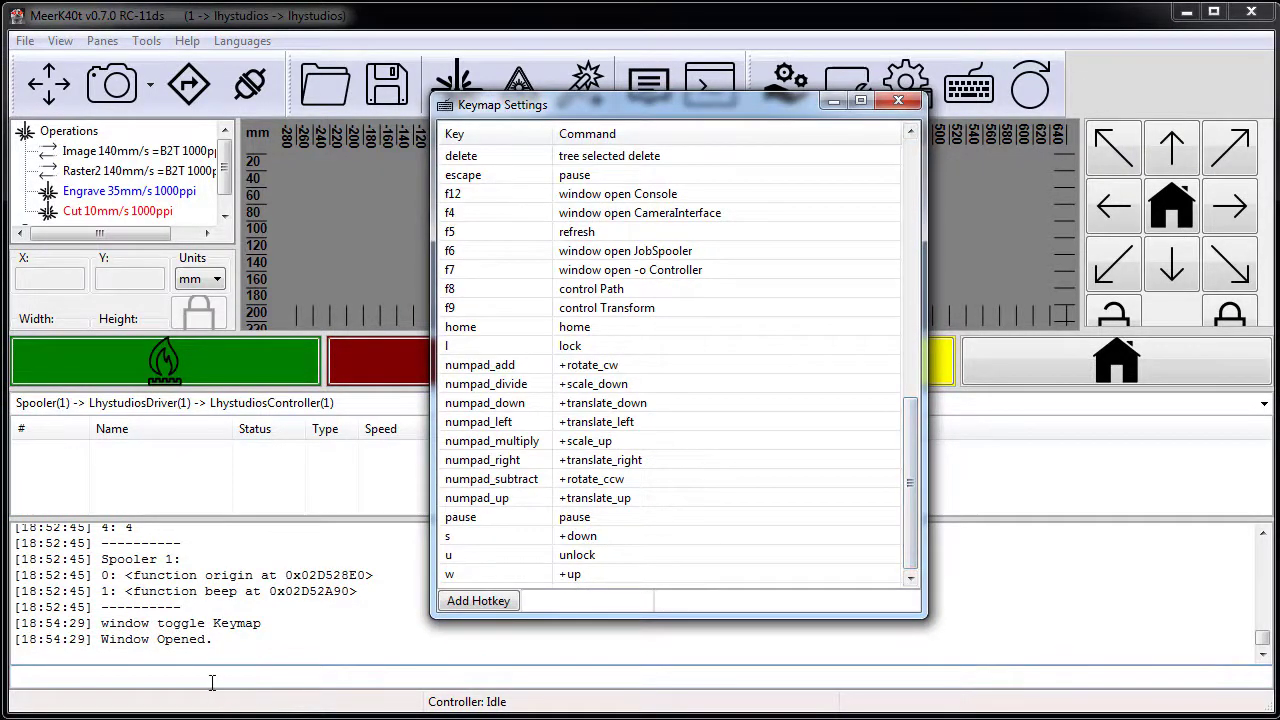
{"action": "left_click", "coordinate": [251, 680]}
{"action": "type", "text": "bind "}
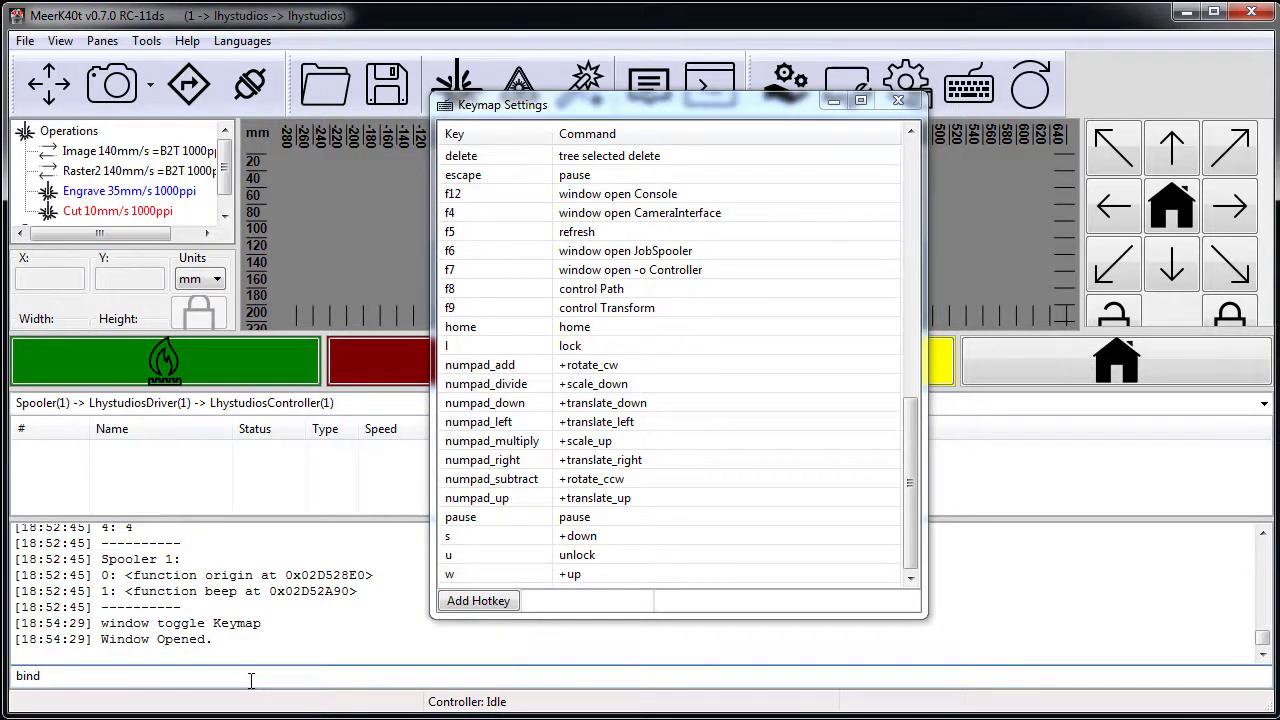
{"action": "type", "text": "control+p"}
{"action": "type", "text": "plan clear copy preprocess va"}
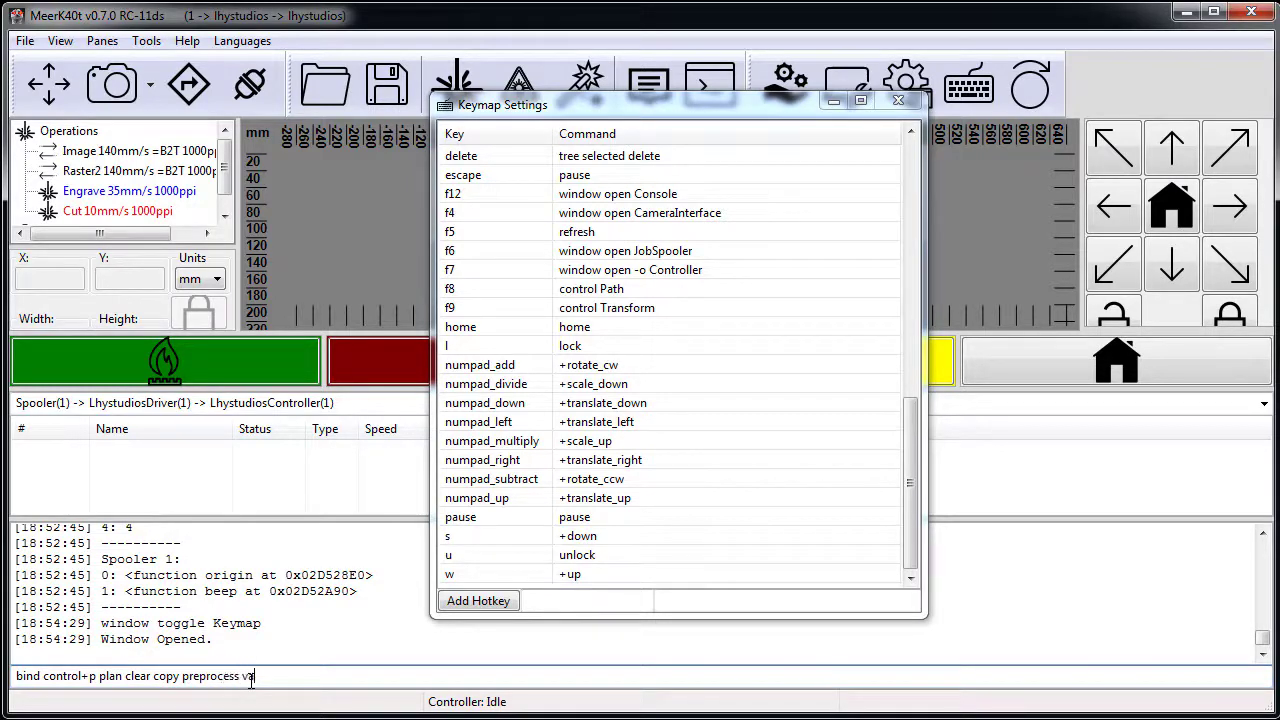
{"action": "type", "text": "lidate blob preopt optimize spool"}
{"action": "key", "text": "Return"}
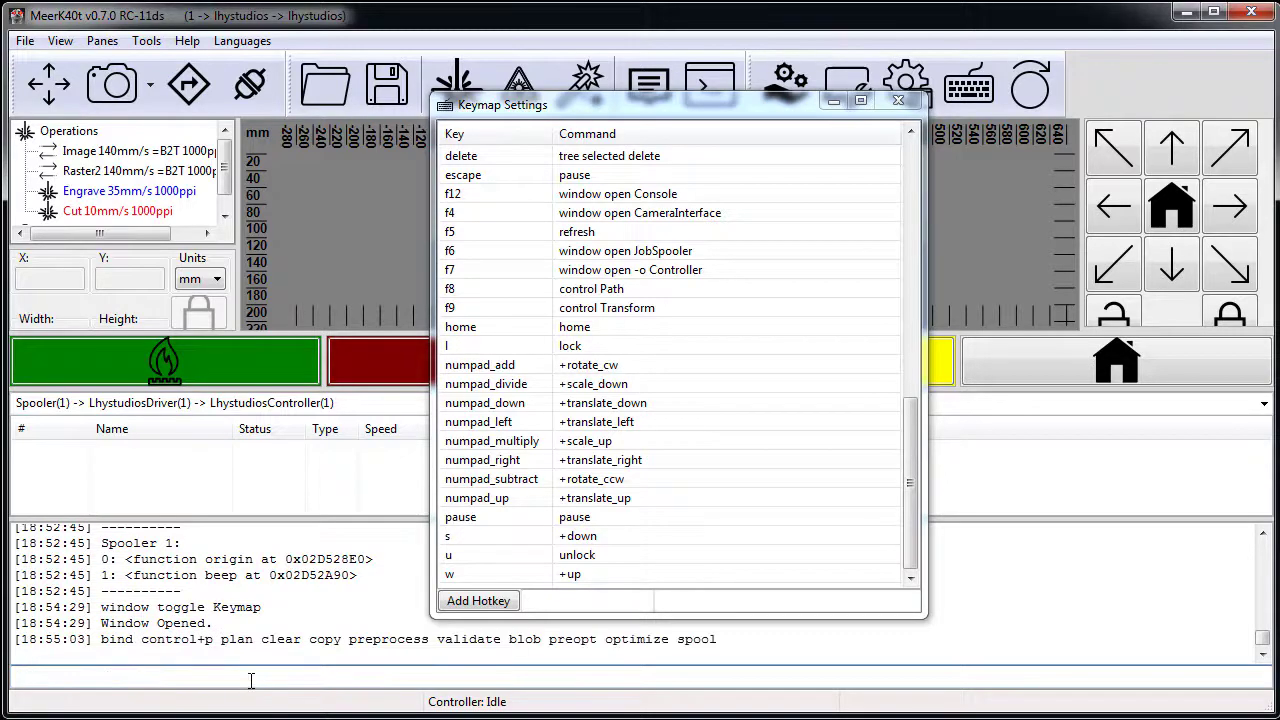
- List the bindings again in an enlarged console and examine the control+p entry, moving the keymap window out of the way
{"action": "type", "text": "bind"}
{"action": "key", "text": "Return"}
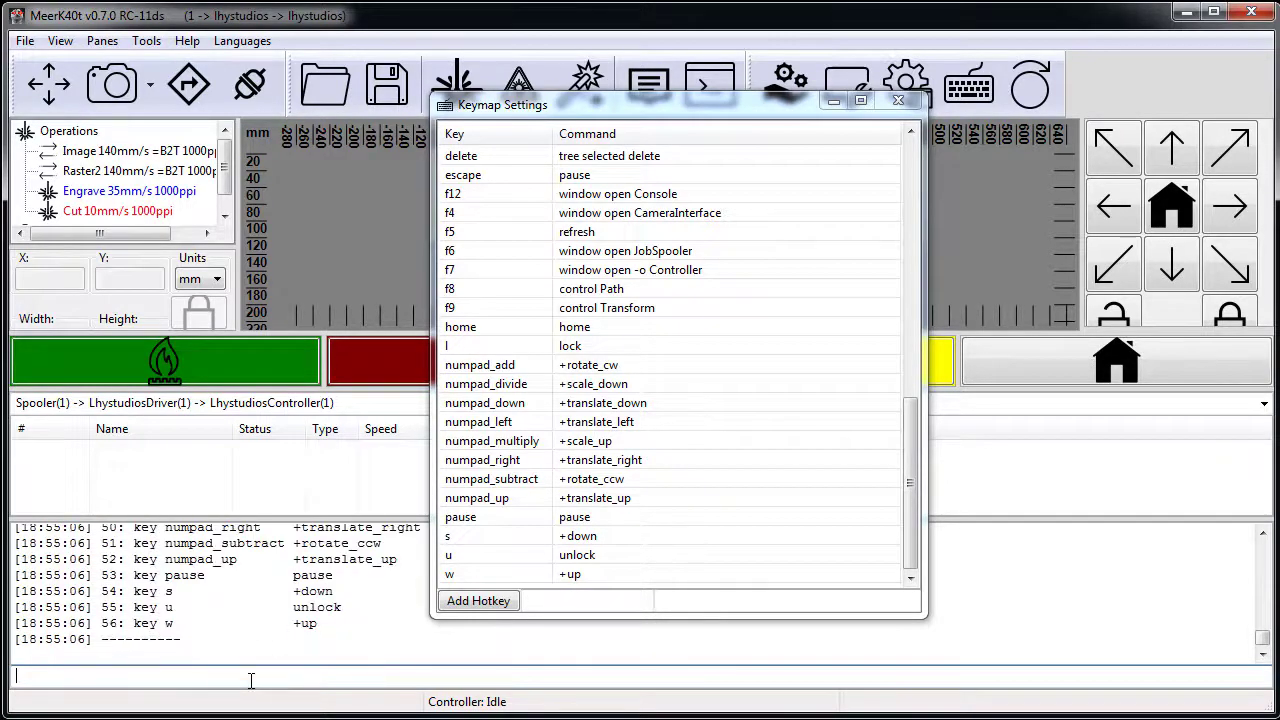
{"action": "left_click_drag", "start_coordinate": [282, 517], "coordinate": [289, 334]}
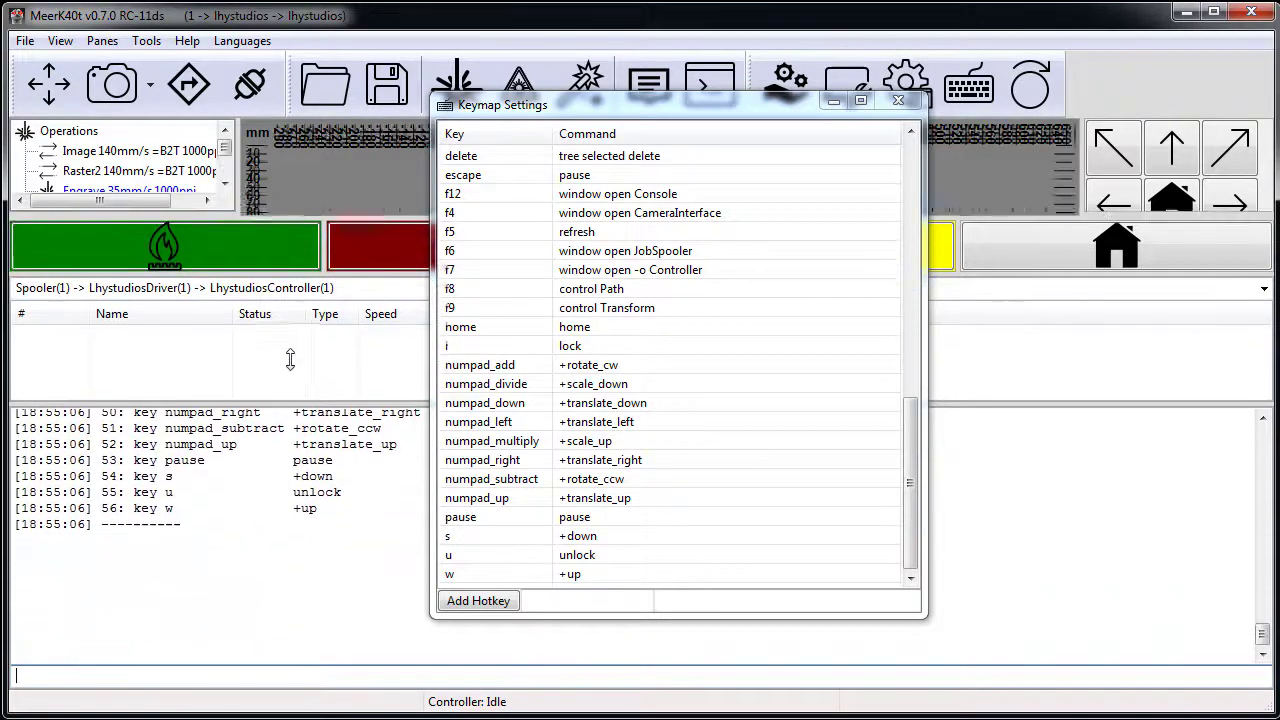
{"action": "scroll", "coordinate": [317, 482], "scroll_direction": "up", "scroll_amount": 12}
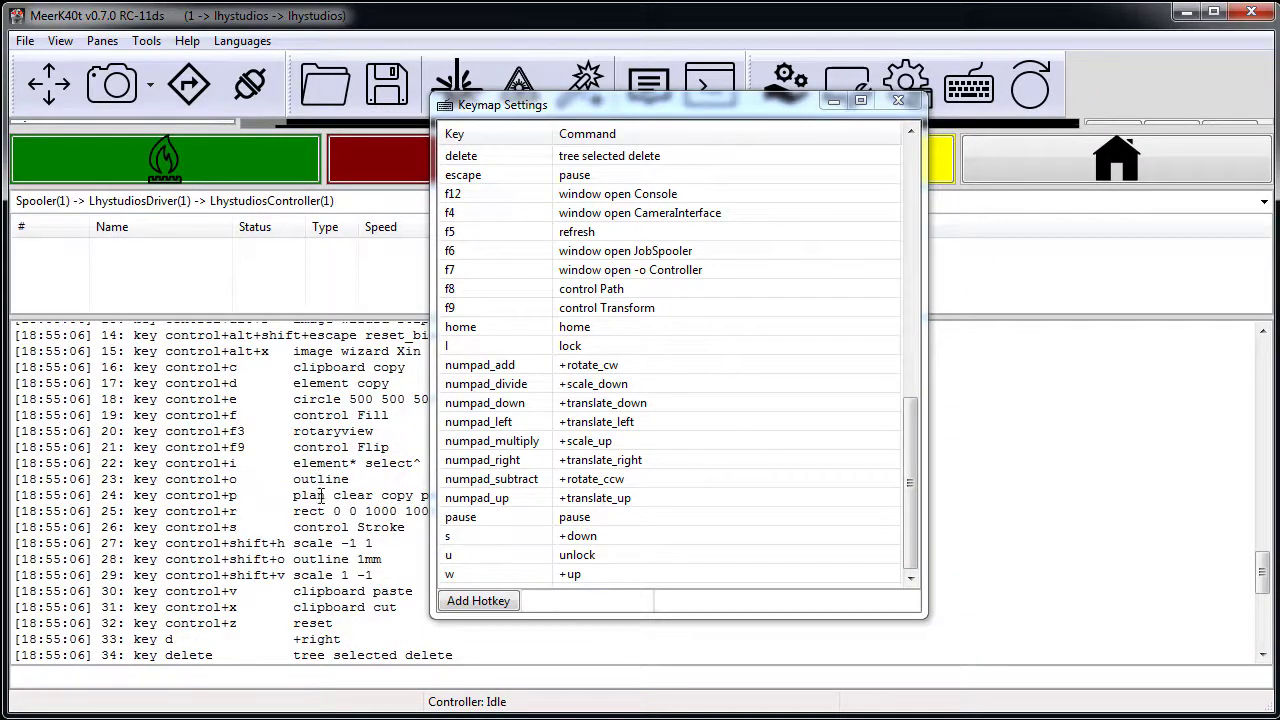
{"action": "left_click", "coordinate": [312, 495]}
{"action": "left_click_drag", "start_coordinate": [600, 104], "coordinate": [679, 0]}
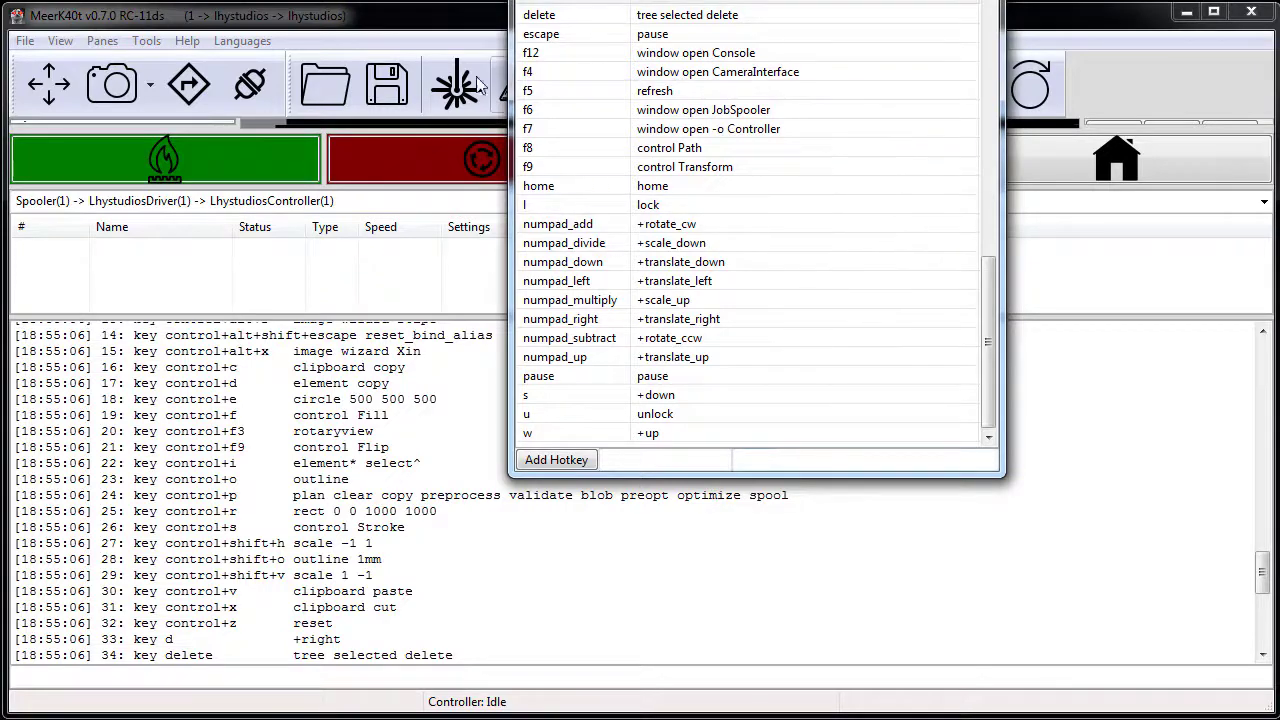
{"action": "left_click_drag", "start_coordinate": [636, 2], "coordinate": [719, 172]}
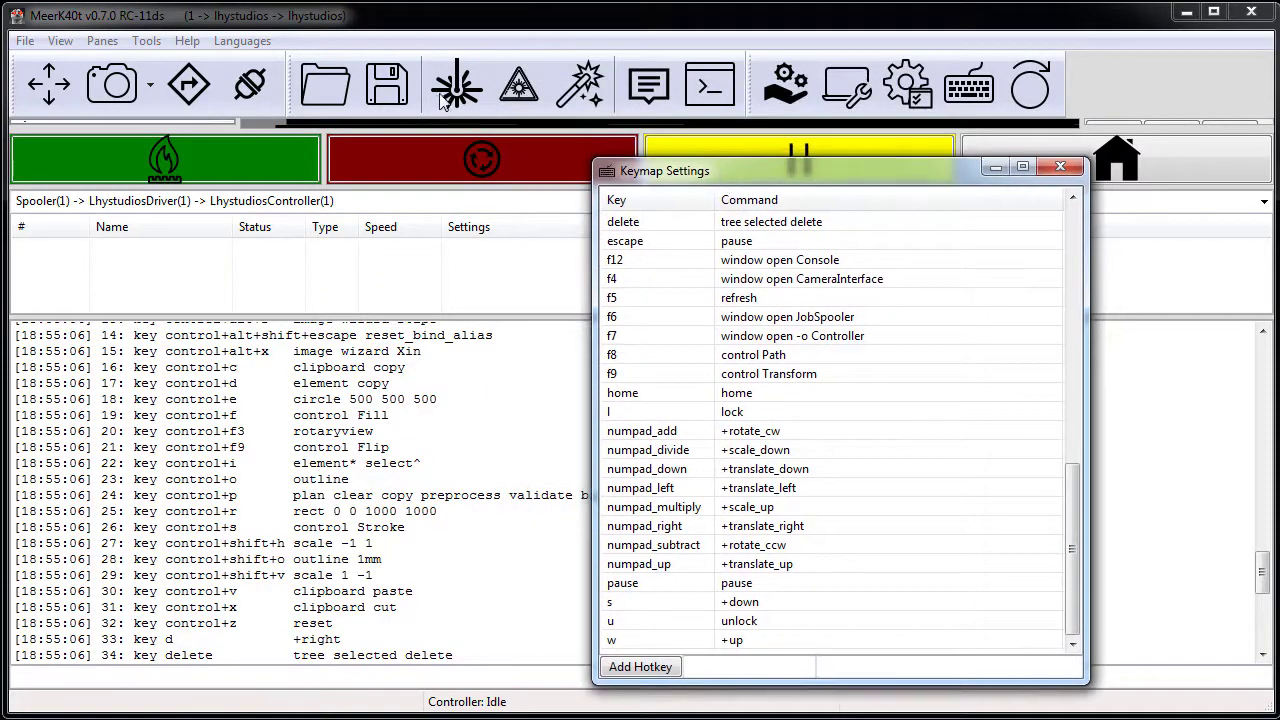
- Close the keymap settings and shrink the console and spooler area to reveal the workspace again
{"action": "left_click", "coordinate": [1061, 166]}
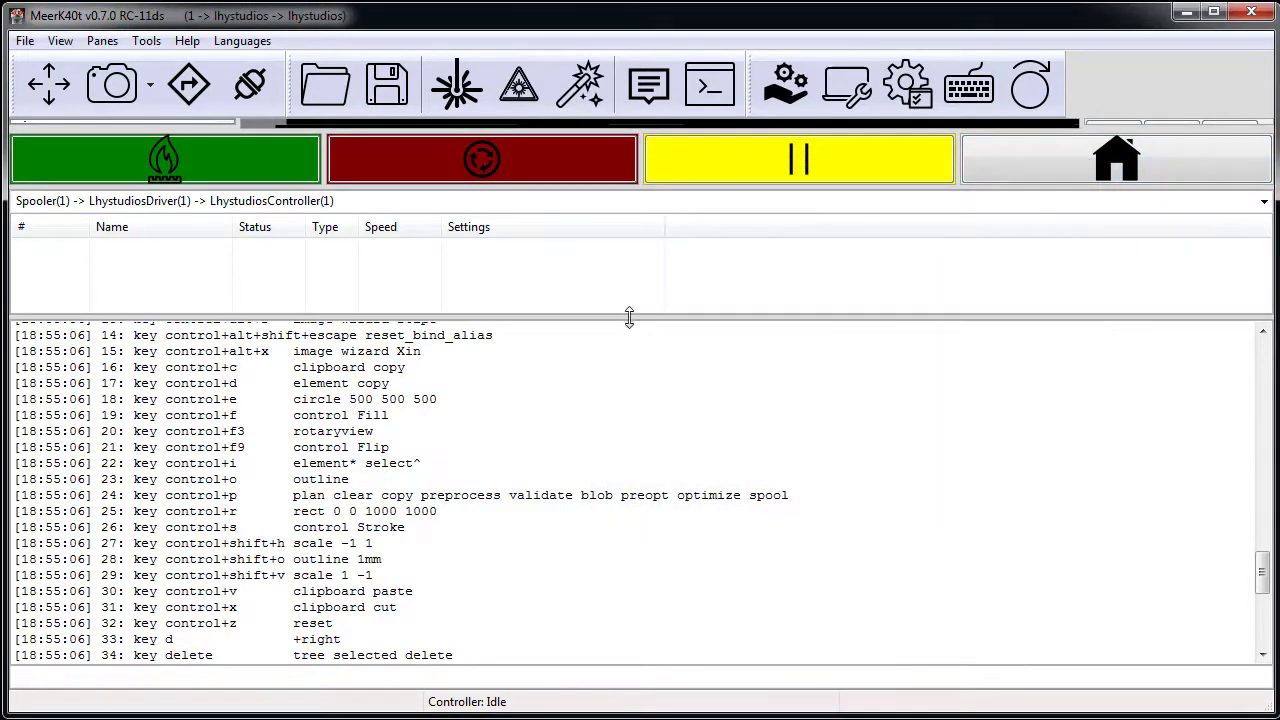
{"action": "left_click_drag", "start_coordinate": [629, 318], "coordinate": [642, 447]}
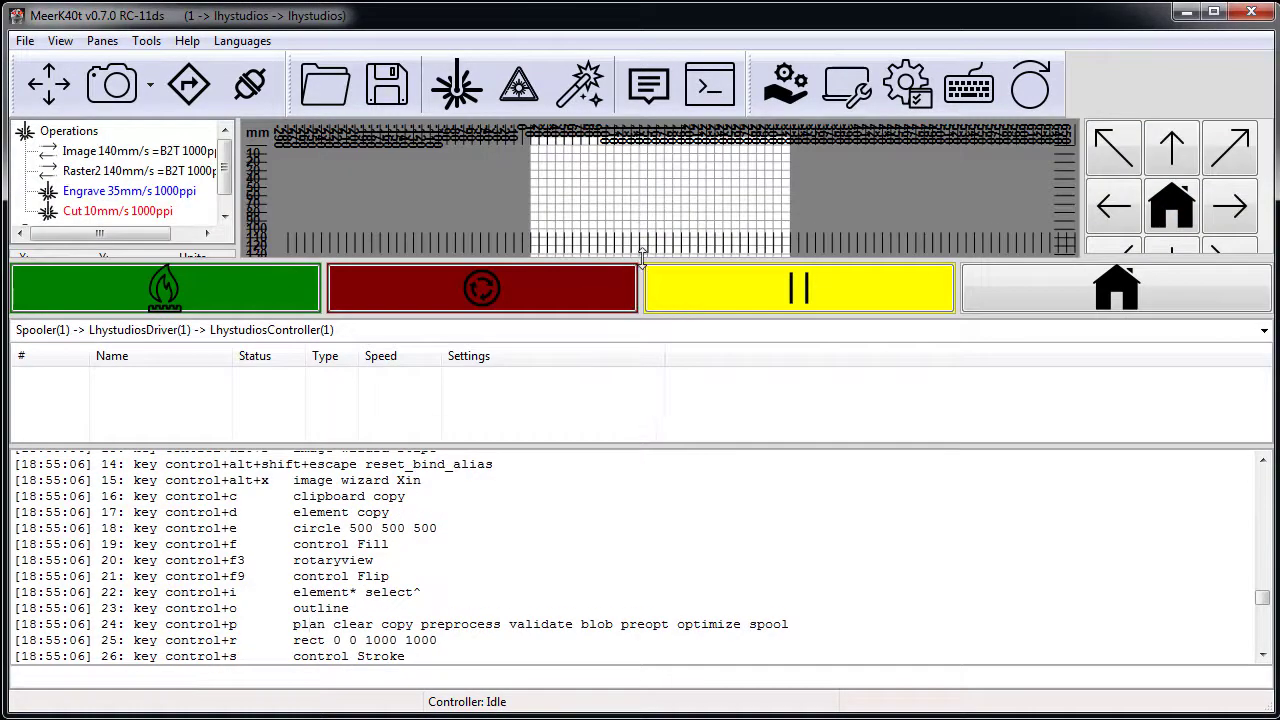
{"action": "left_click_drag", "start_coordinate": [641, 262], "coordinate": [633, 313]}
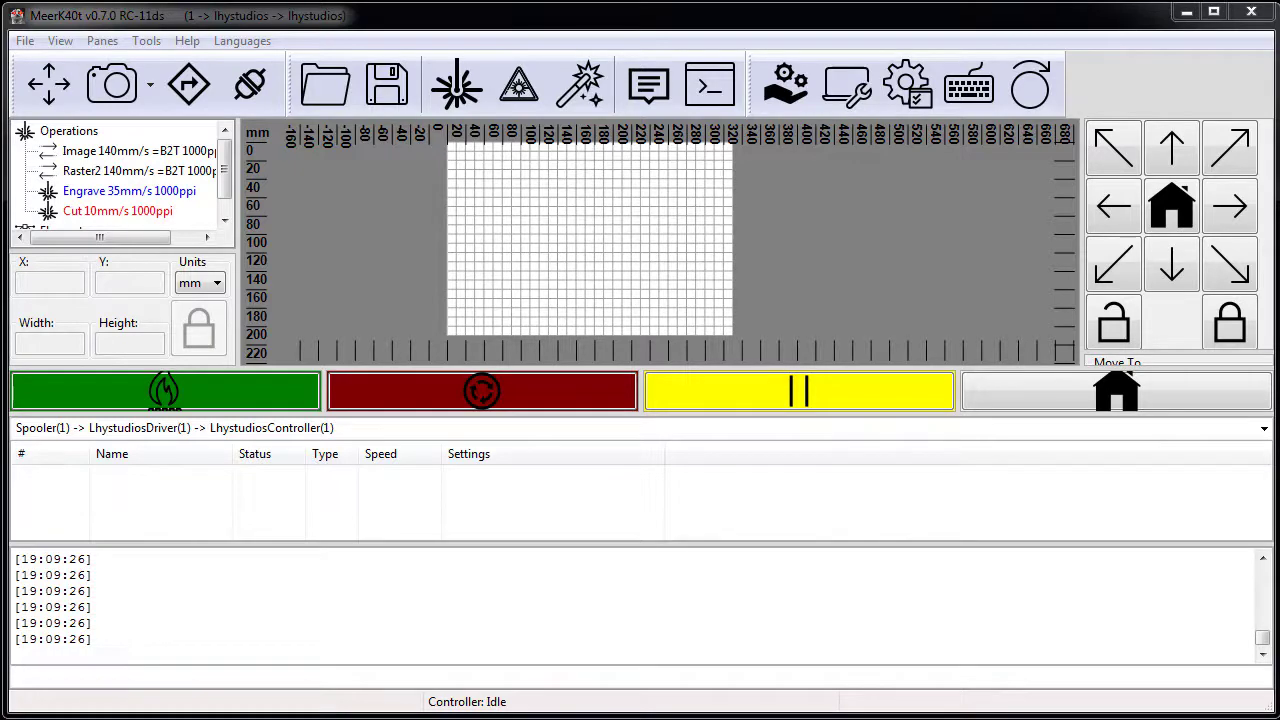
- Open the Execute Job window and examine the "window toggle ExecuteJob 0" command it logs in the console
{"action": "left_click", "coordinate": [457, 84]}
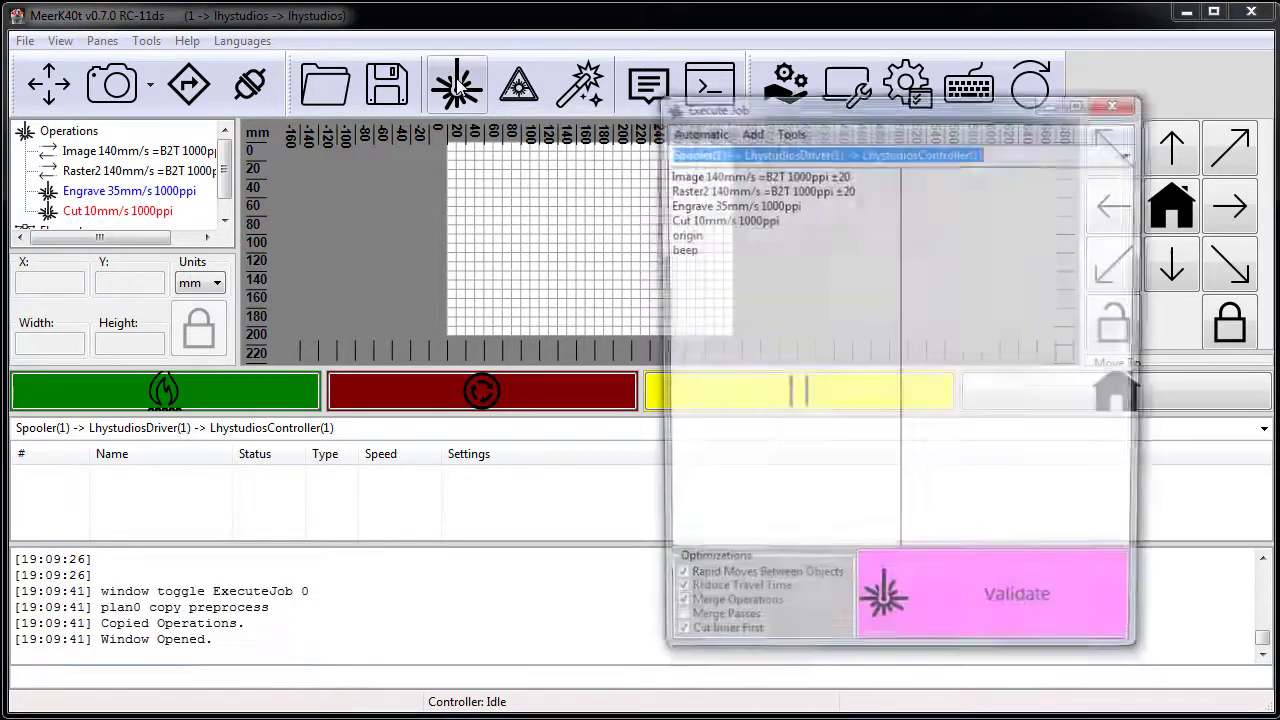
{"action": "left_click", "coordinate": [103, 591]}
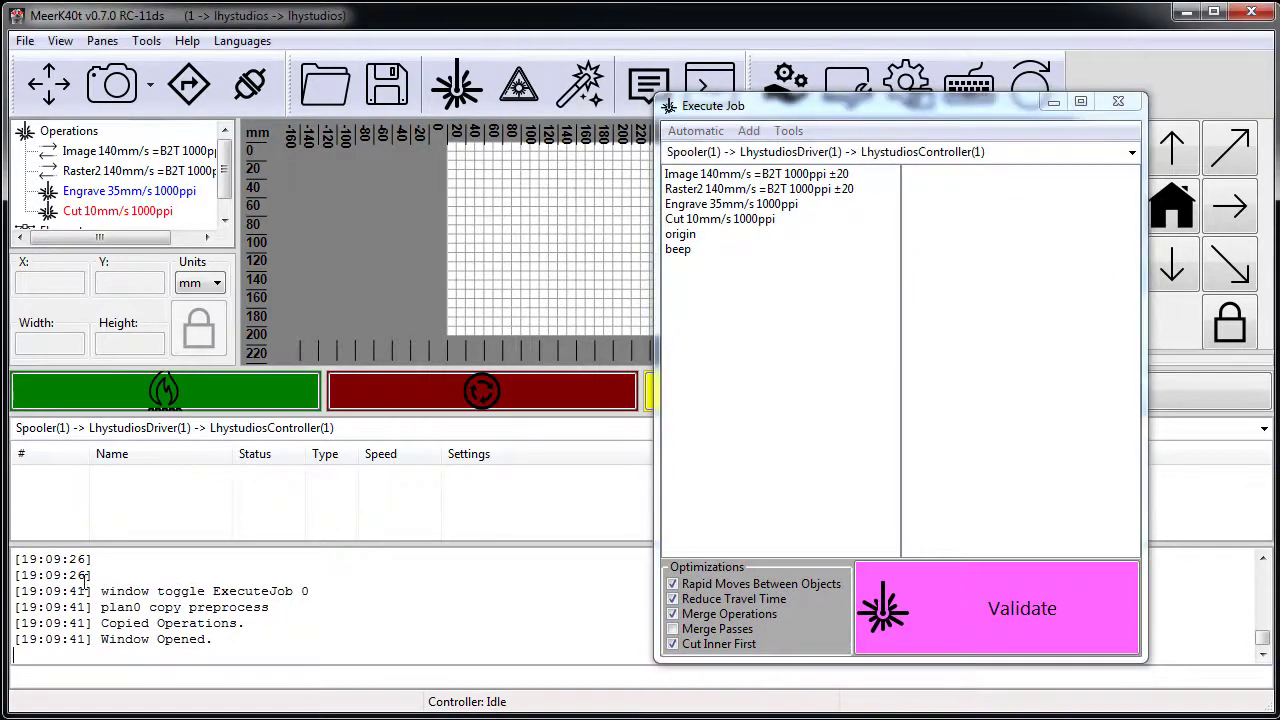
{"action": "left_click_drag", "start_coordinate": [98, 591], "coordinate": [300, 593]}
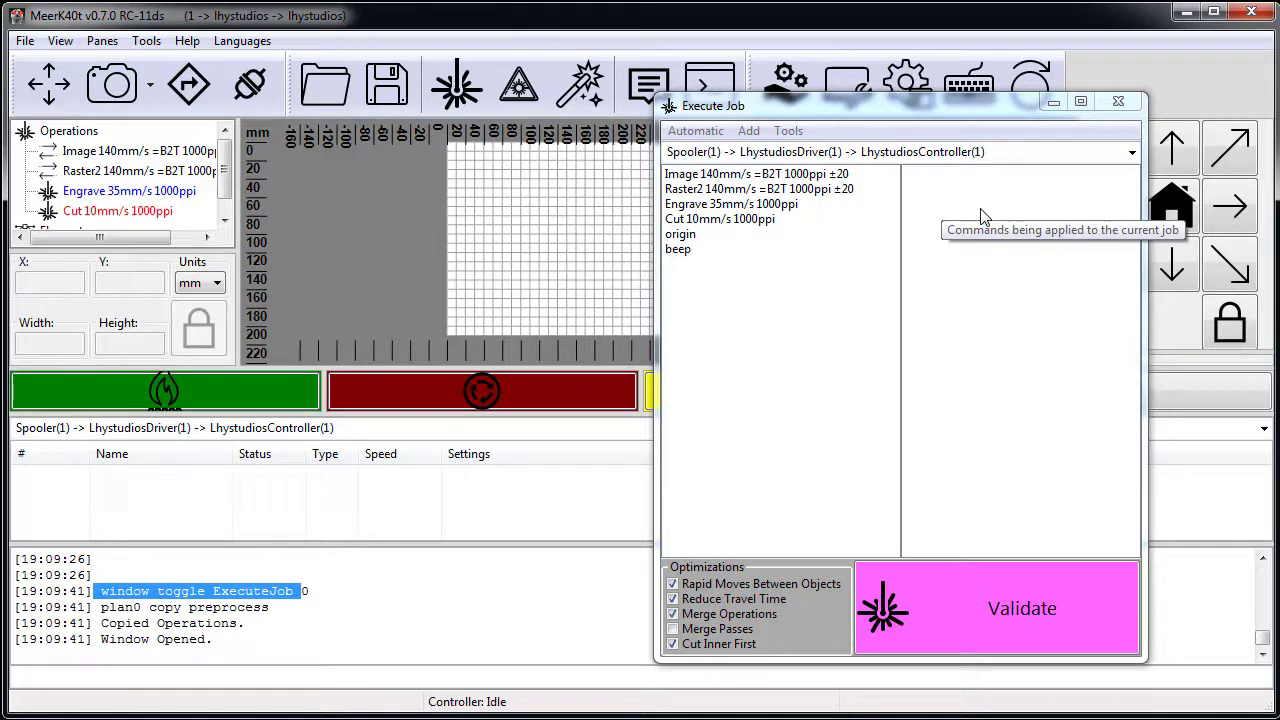
- Advance the job plan through the Validate, Blob and Optimize stages in the Execute Job window
{"action": "left_click", "coordinate": [968, 615]}
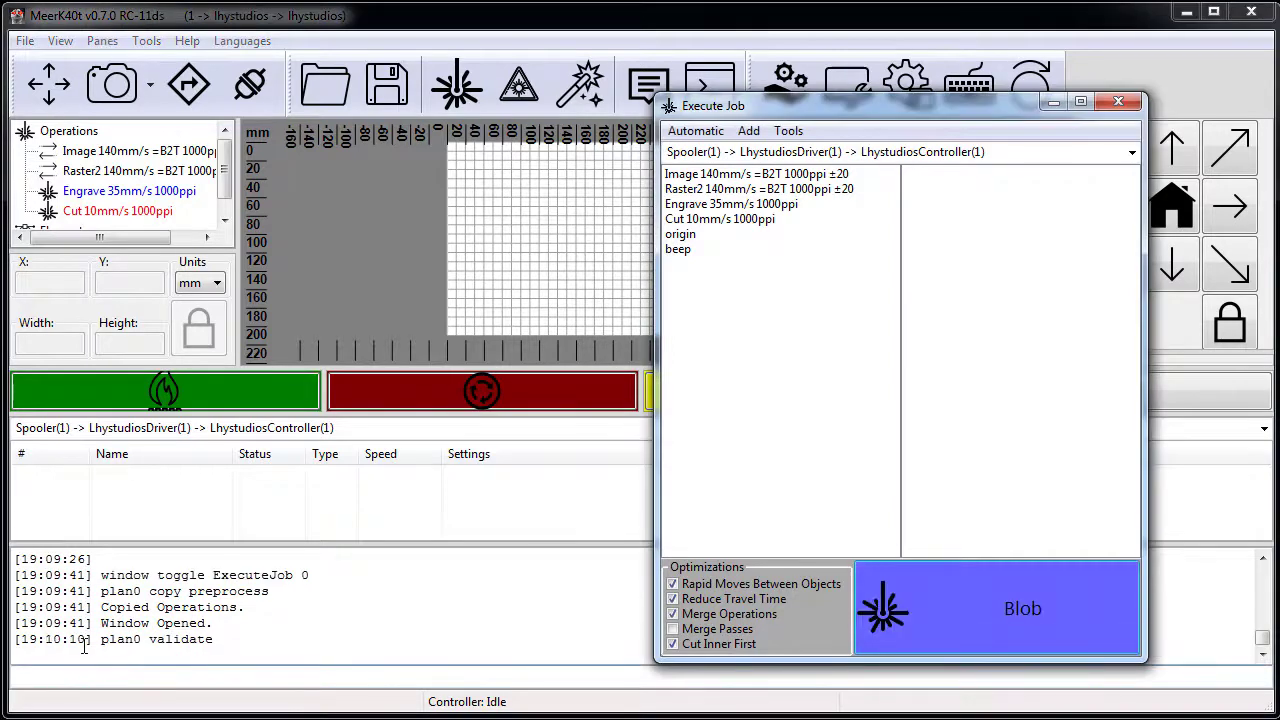
{"action": "left_click", "coordinate": [1063, 600]}
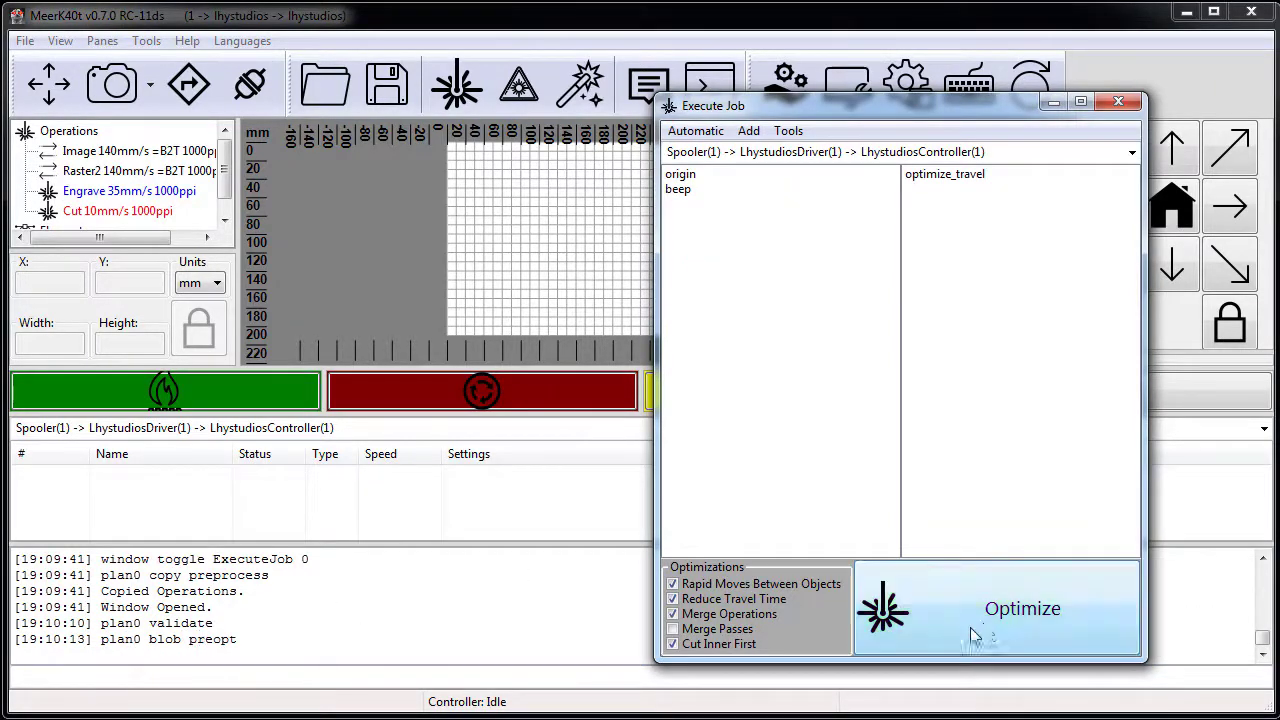
{"action": "left_click", "coordinate": [1007, 615]}
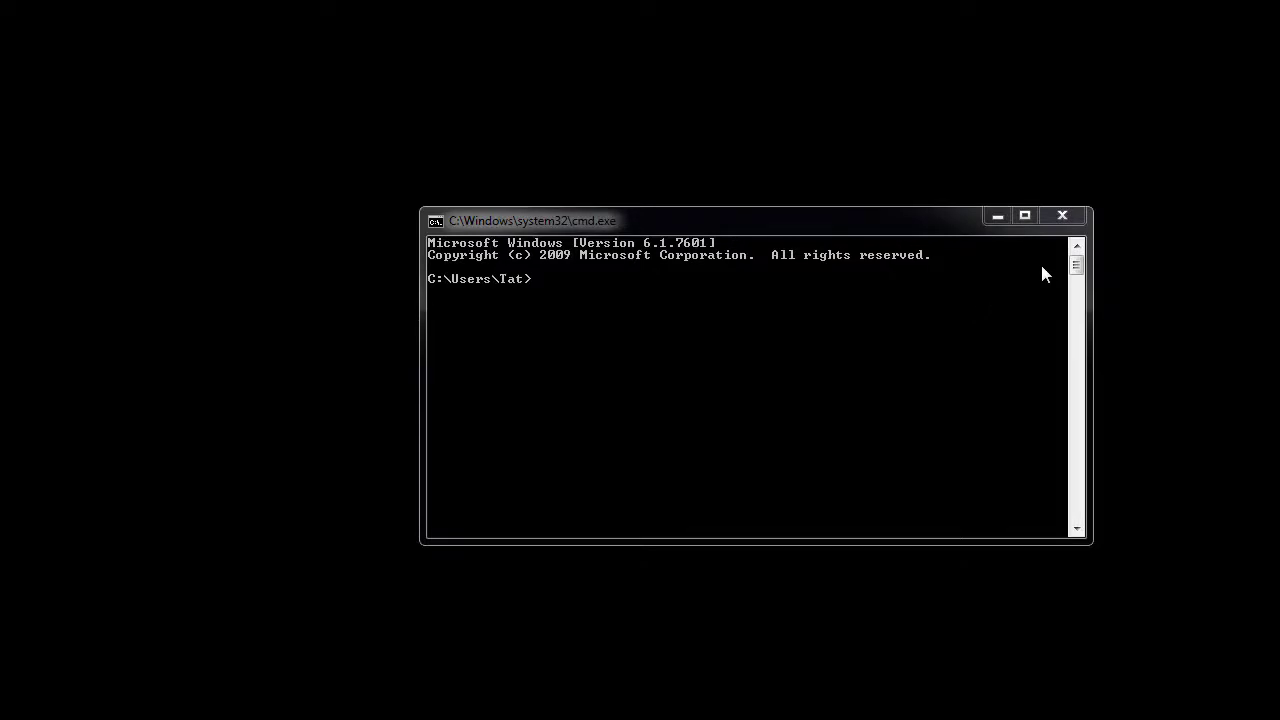
- Launch MeerK40t from the Windows command prompt with the command "meerk40t"
{"action": "left_click", "coordinate": [931, 329]}
{"action": "type", "text": "meerke"}
{"action": "key", "text": "BackSpace"}
{"action": "type", "text": "40t"}
{"action": "key", "text": "Return"}
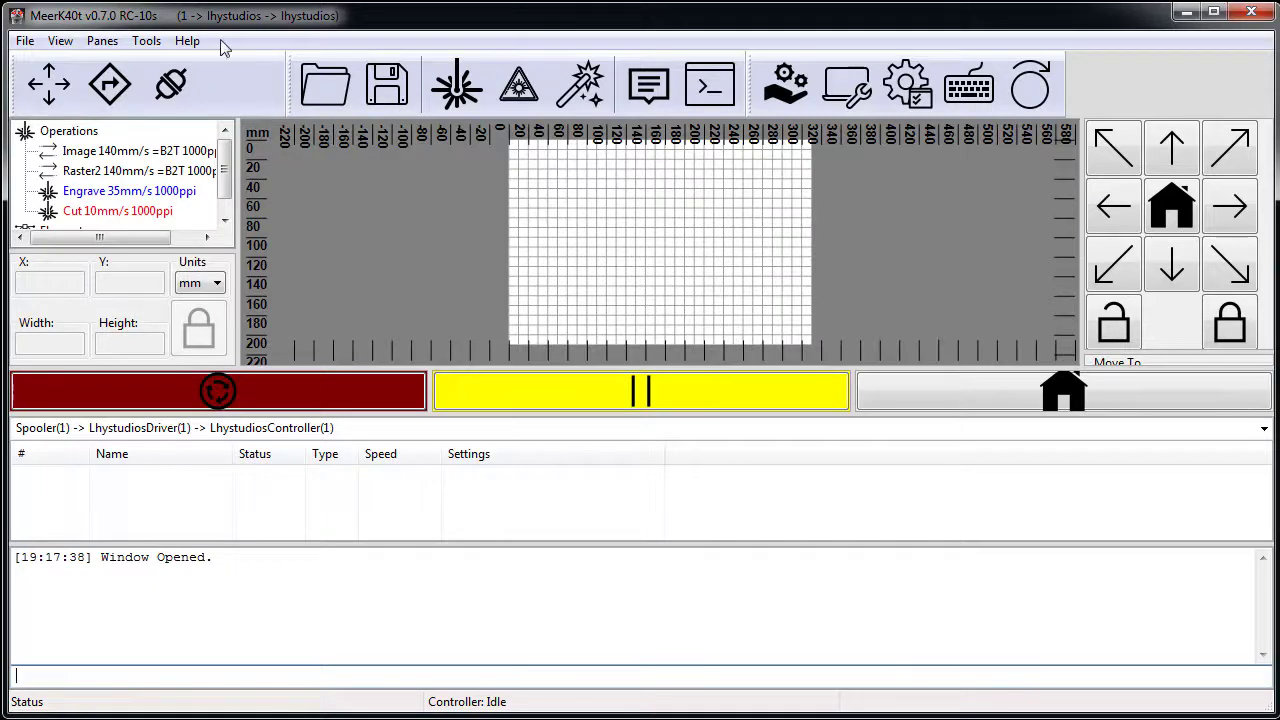
- Review the list of available panes and try the "camera" command in the console
{"action": "left_click", "coordinate": [103, 41]}
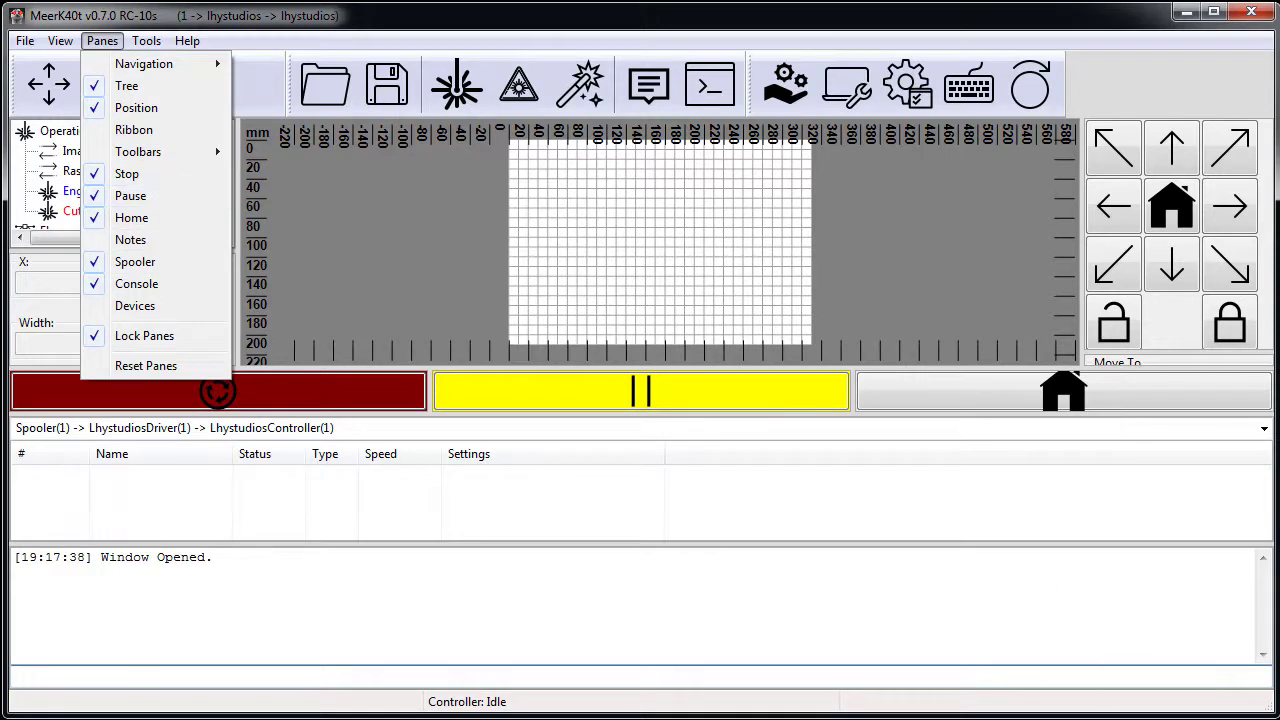
{"action": "left_click", "coordinate": [912, 344]}
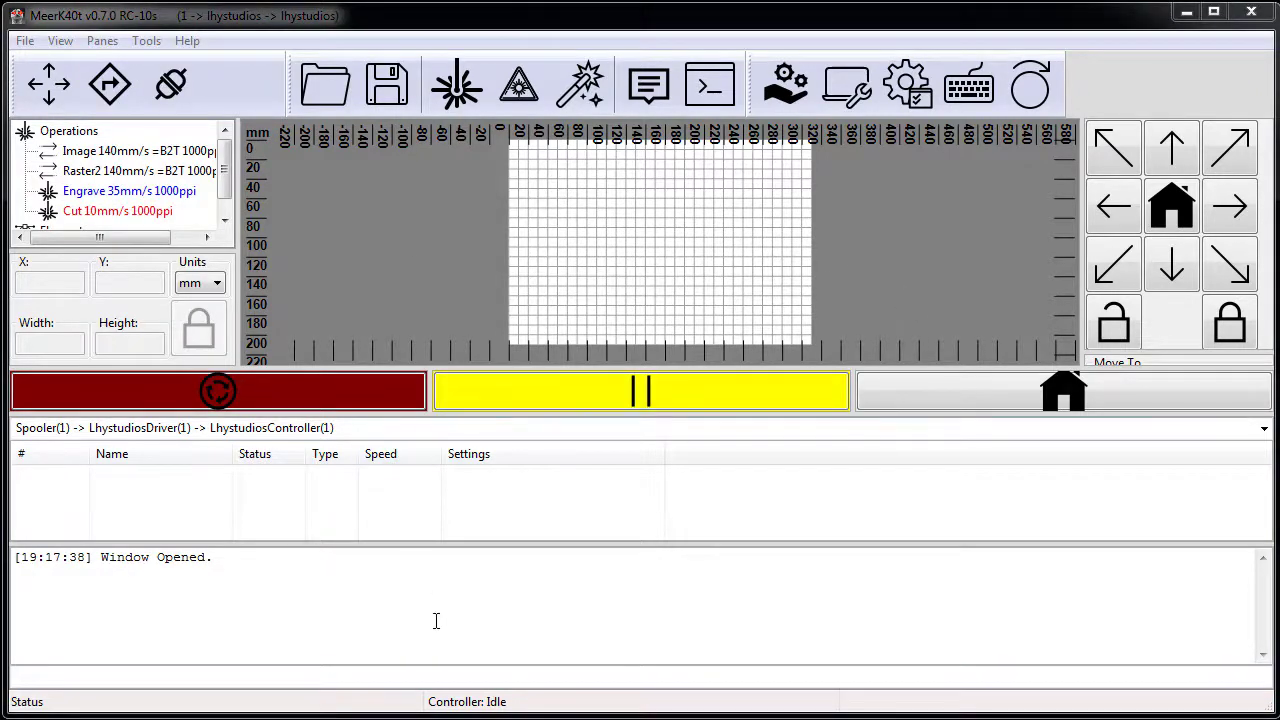
{"action": "left_click", "coordinate": [387, 673]}
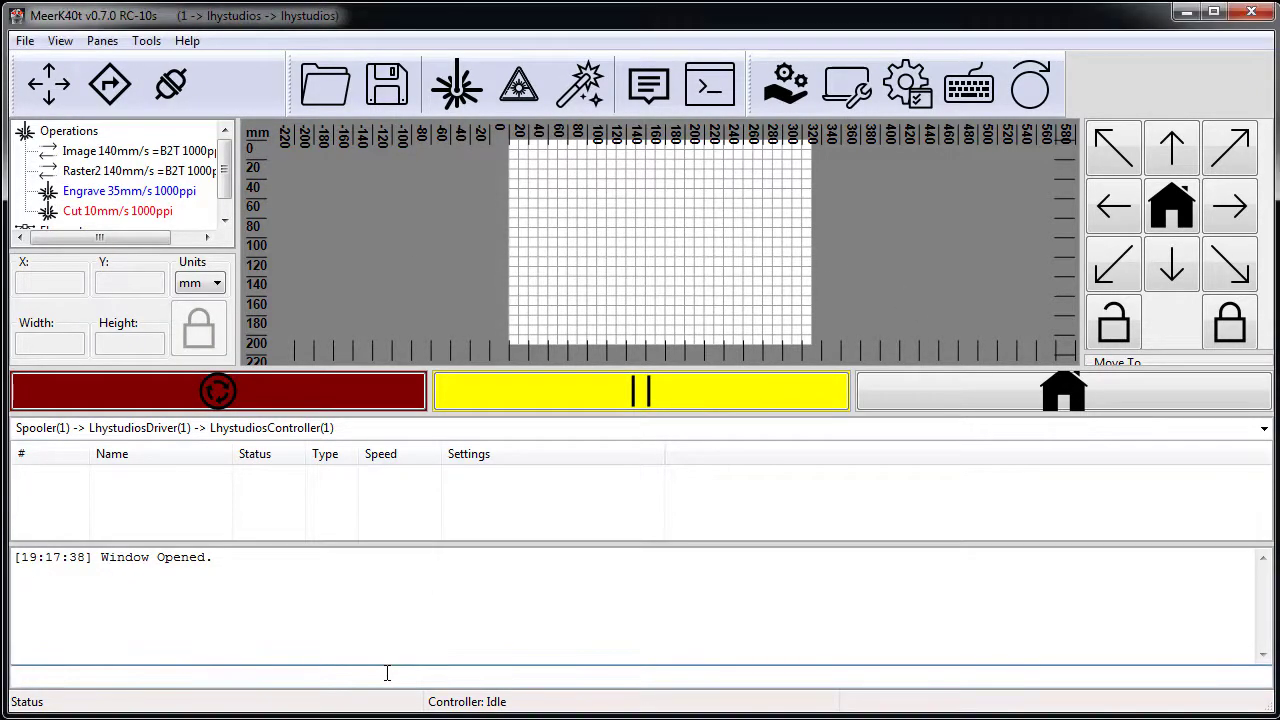
{"action": "type", "text": "camera"}
{"action": "key", "text": "Return"}
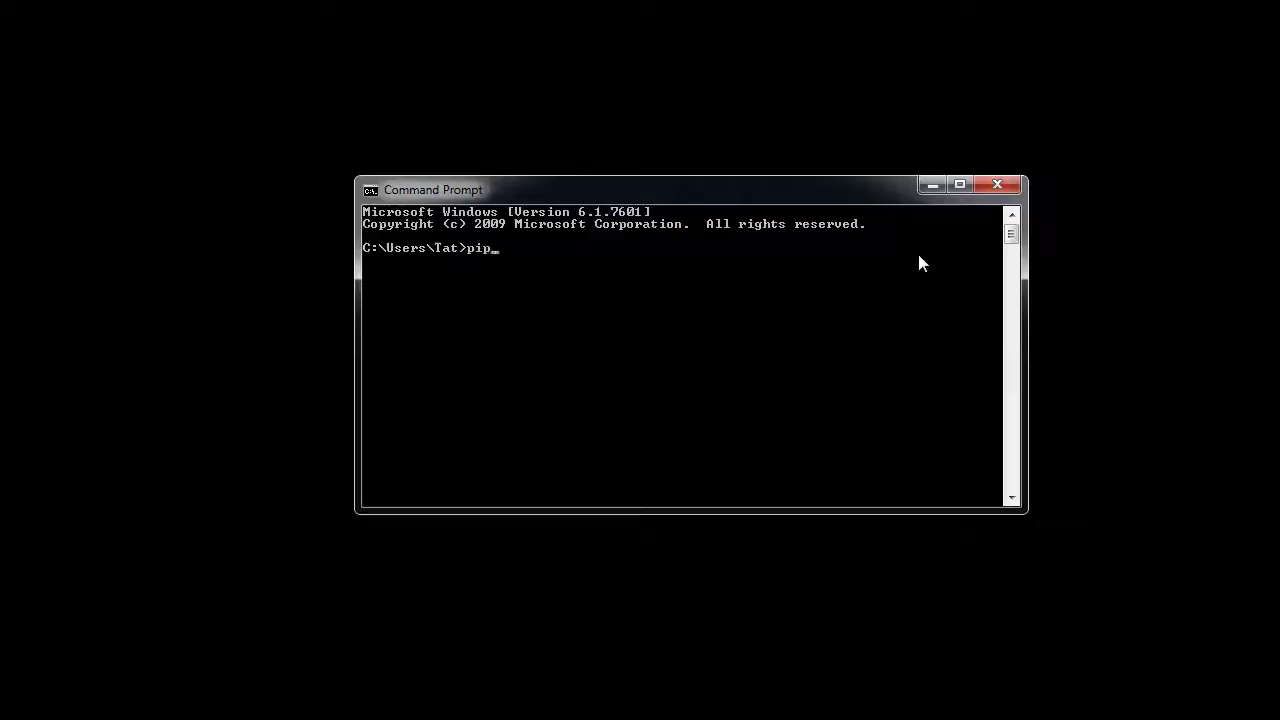
- At the Windows command prompt, install "meerk40t[all]" with pip and launch MeerK40t again
{"action": "type", "text": "install meerk4t0t[all"}
{"action": "key", "text": "Return"}
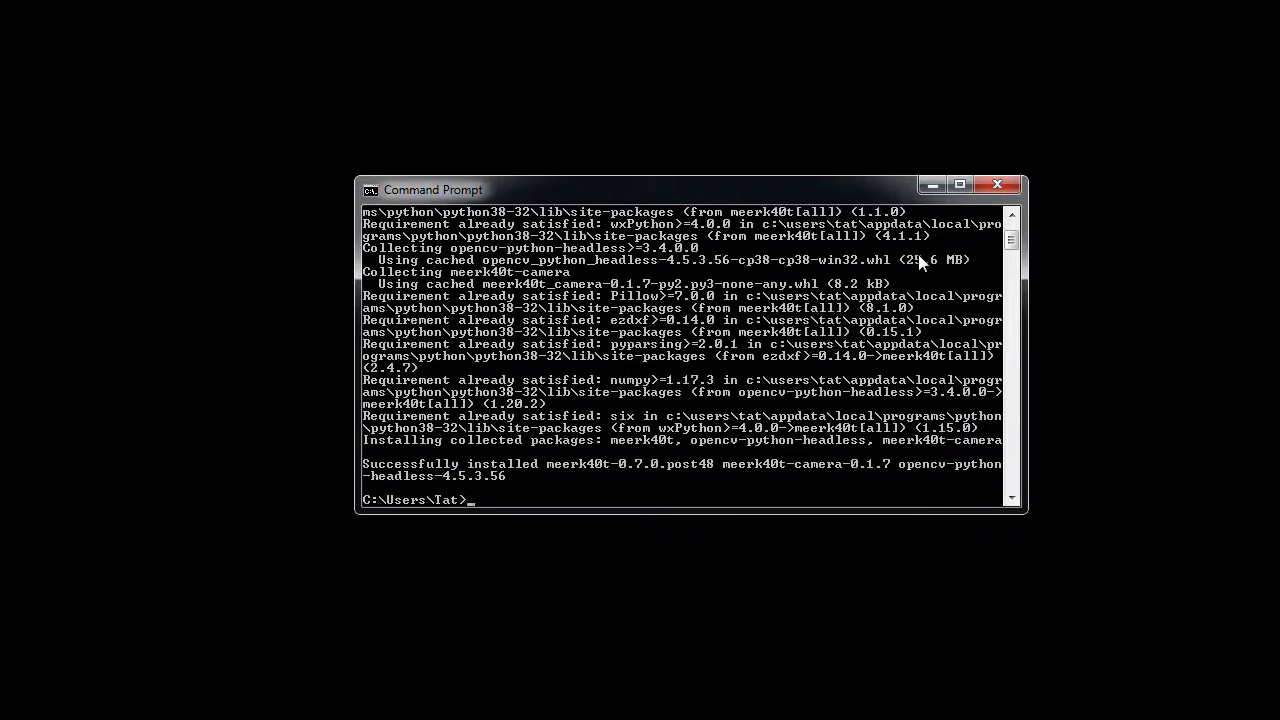
{"action": "type", "text": "meerk40t"}
{"action": "key", "text": "Return"}
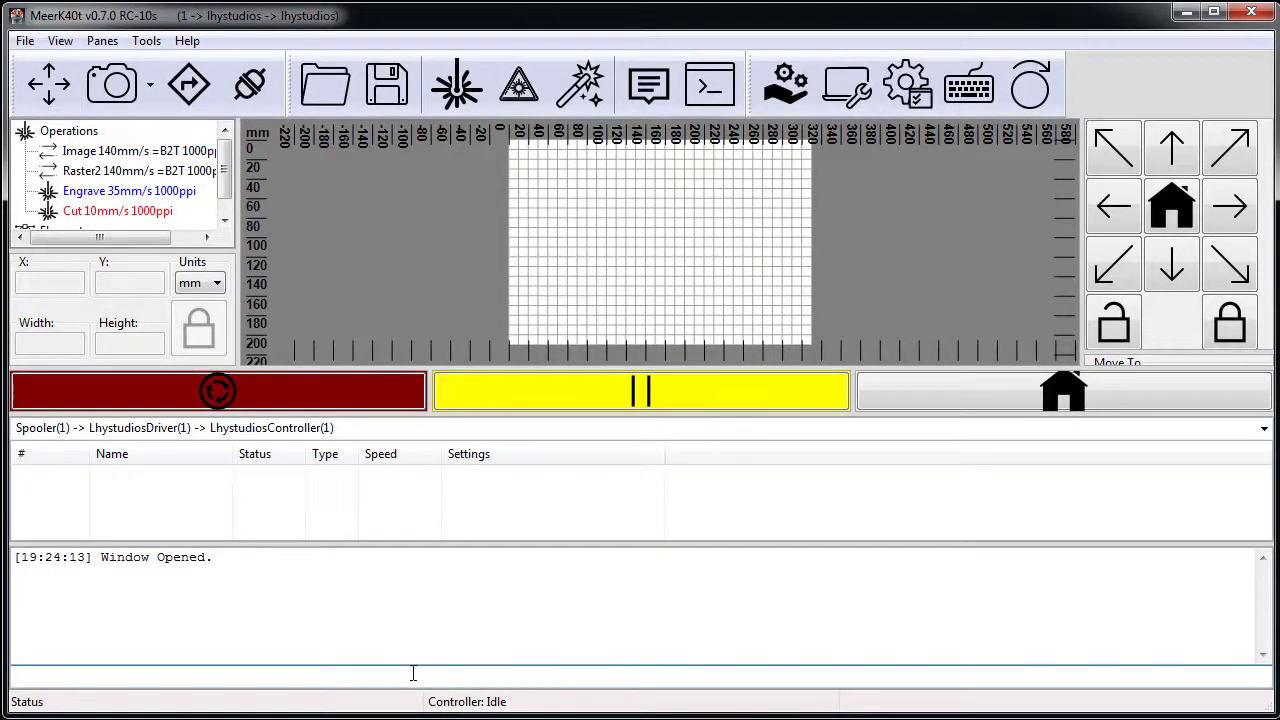
- Run the "camera" command in the console of the relaunched MeerK40t
{"action": "type", "text": "camera"}
{"action": "key", "text": "Return"}
{"action": "type", "text": "camera"}
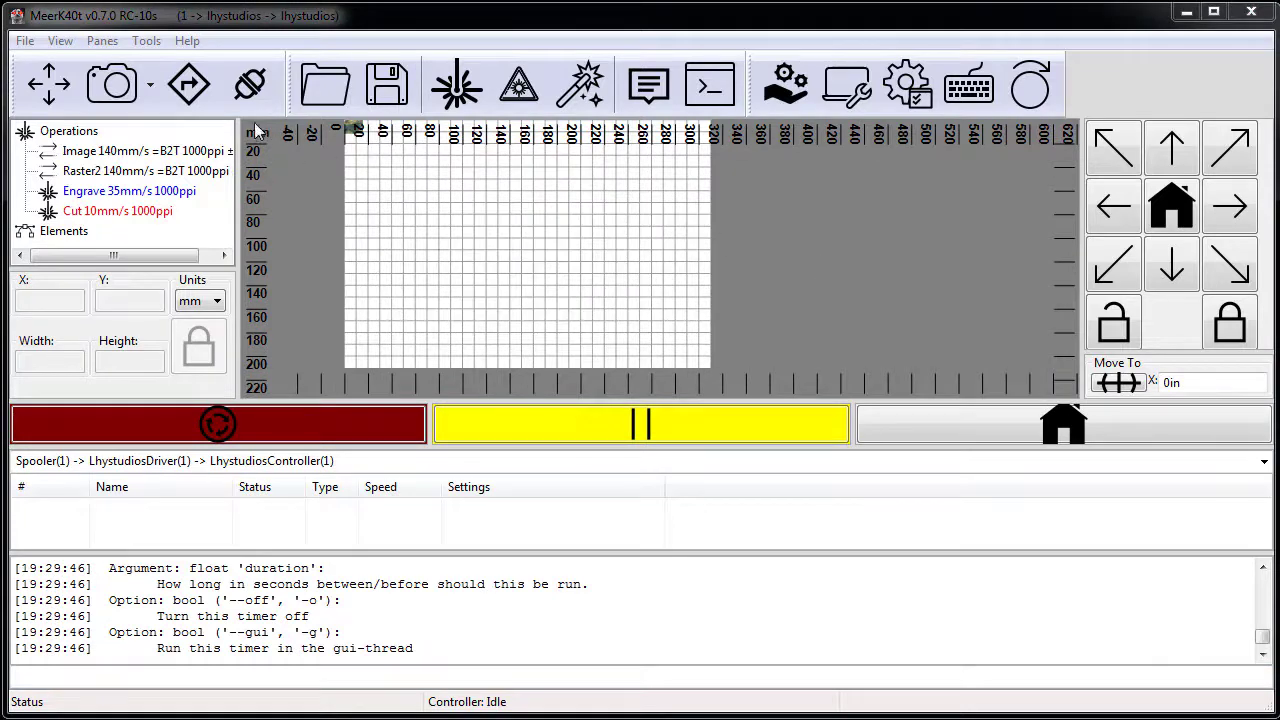
- Open the window for Camera 1 and reposition it slightly over the workspace
{"action": "left_click", "coordinate": [148, 84]}
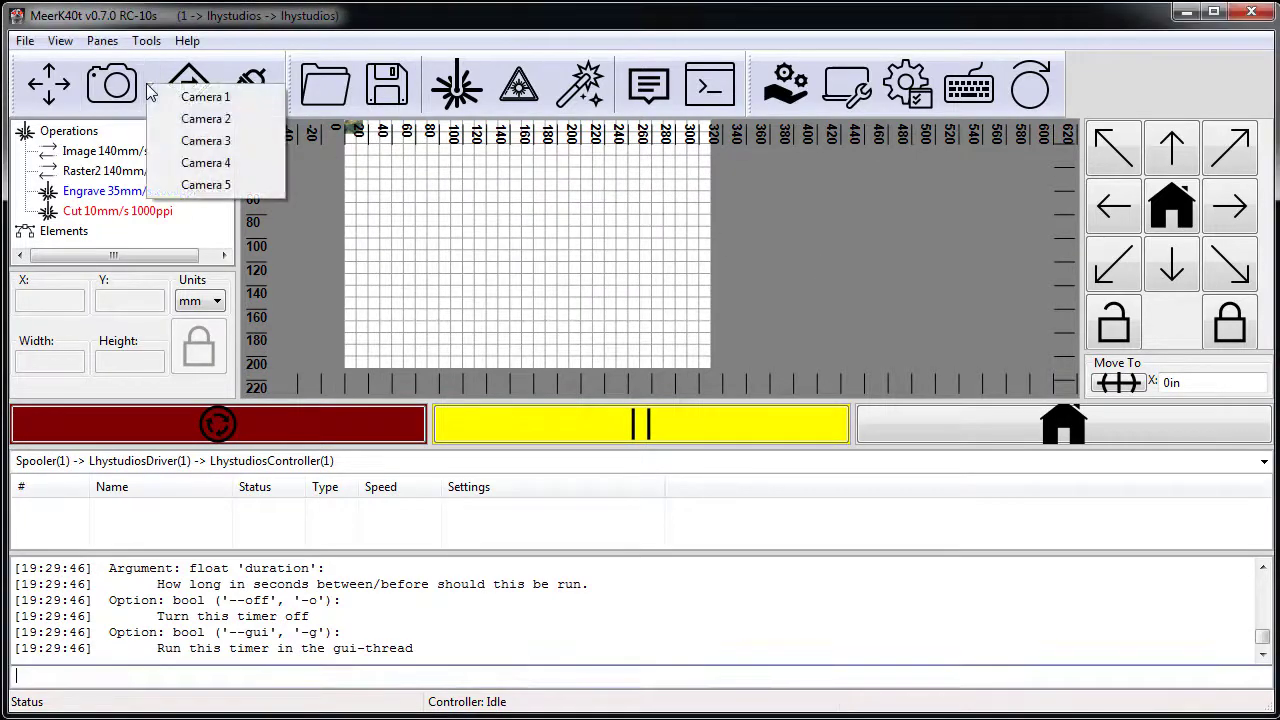
{"action": "left_click", "coordinate": [198, 100]}
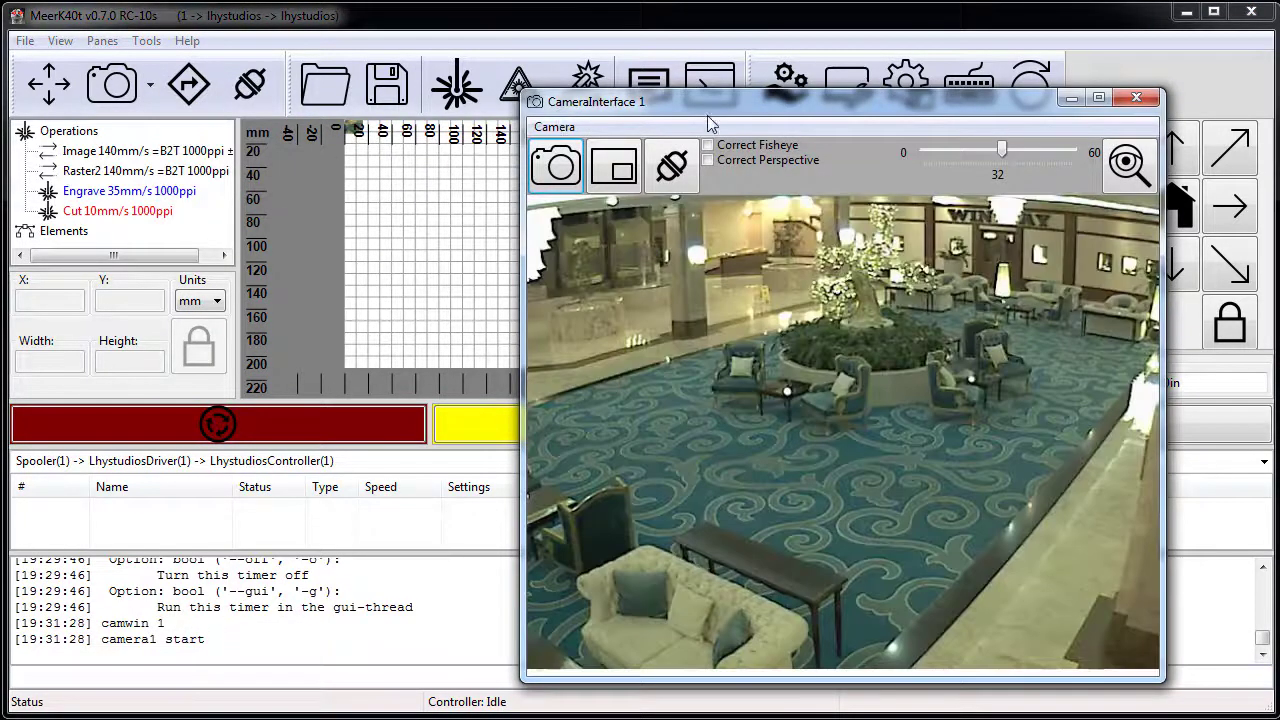
{"action": "left_click_drag", "start_coordinate": [707, 113], "coordinate": [683, 99]}
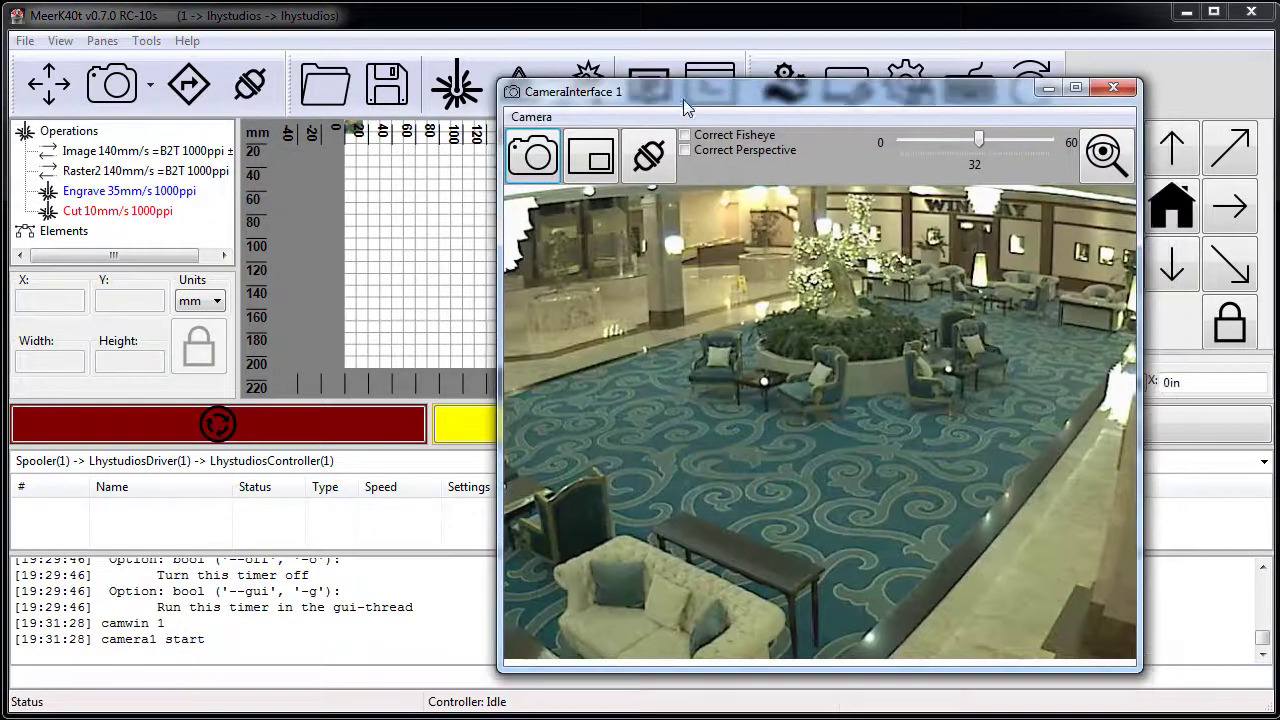
{"action": "left_click", "coordinate": [545, 158]}
- Look through the list of selectable cameras and the source options offered in the Camera 1 window
{"action": "left_click", "coordinate": [153, 80]}
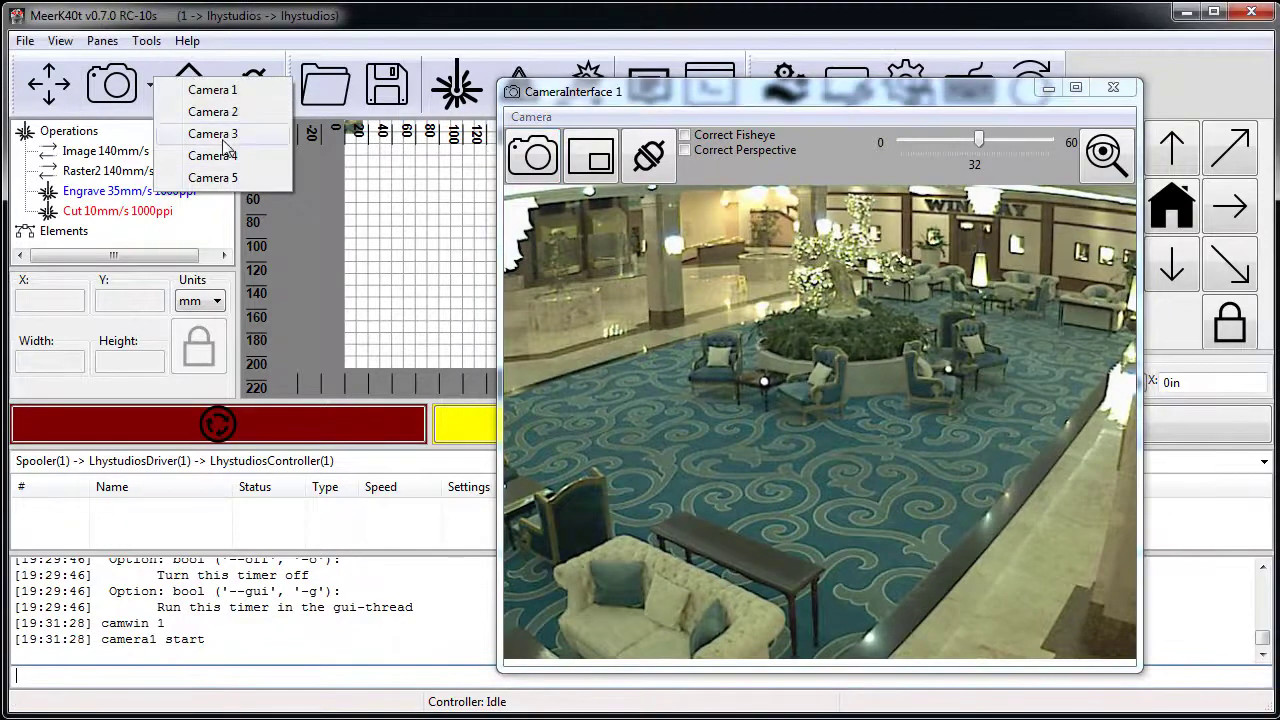
{"action": "left_click", "coordinate": [612, 88]}
{"action": "left_click", "coordinate": [531, 117]}
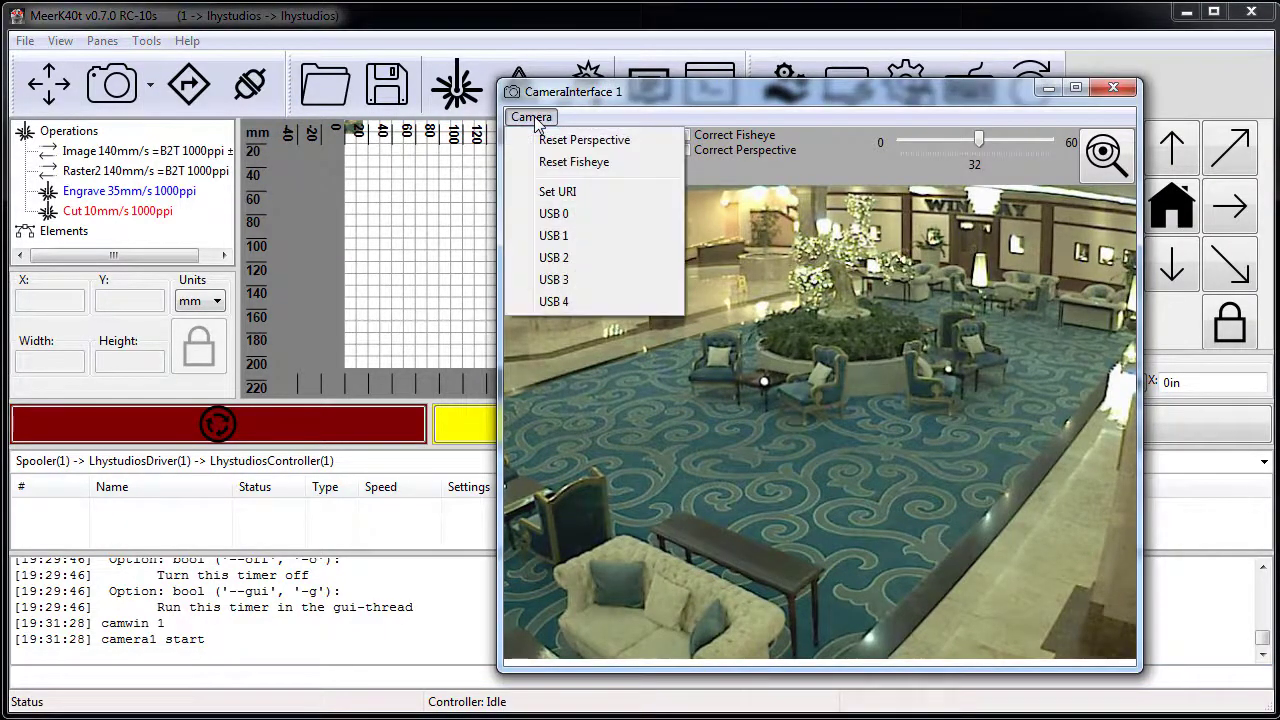
{"action": "left_click", "coordinate": [645, 99]}
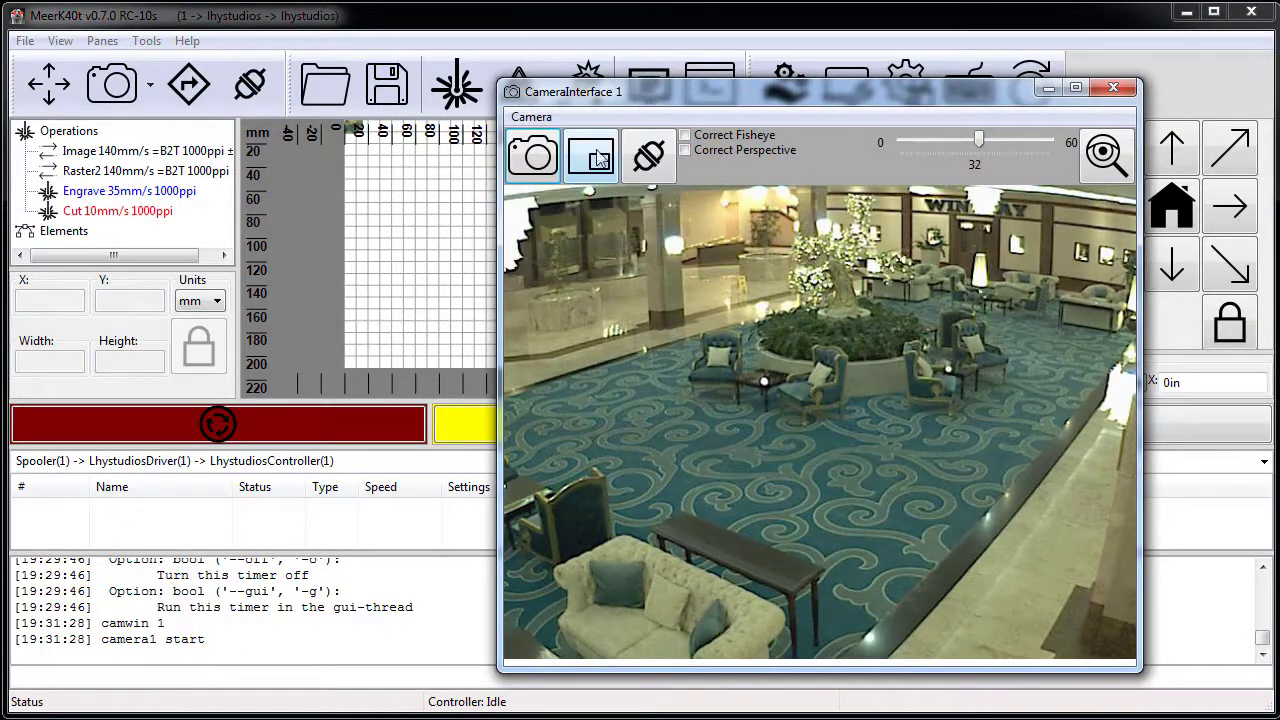
- Set the current Camera 1 frame as the workspace background and export a frame as an image element
{"action": "left_click", "coordinate": [538, 160]}
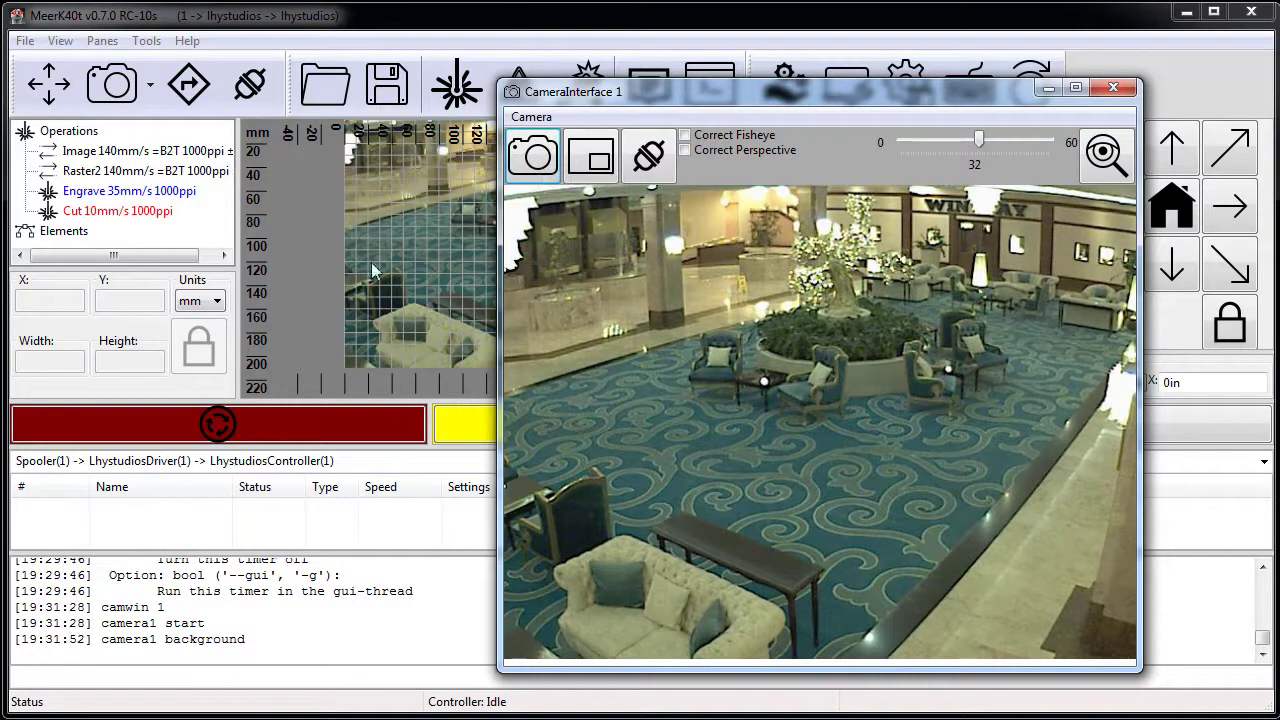
{"action": "left_click", "coordinate": [596, 158]}
{"action": "left_click", "coordinate": [392, 172]}
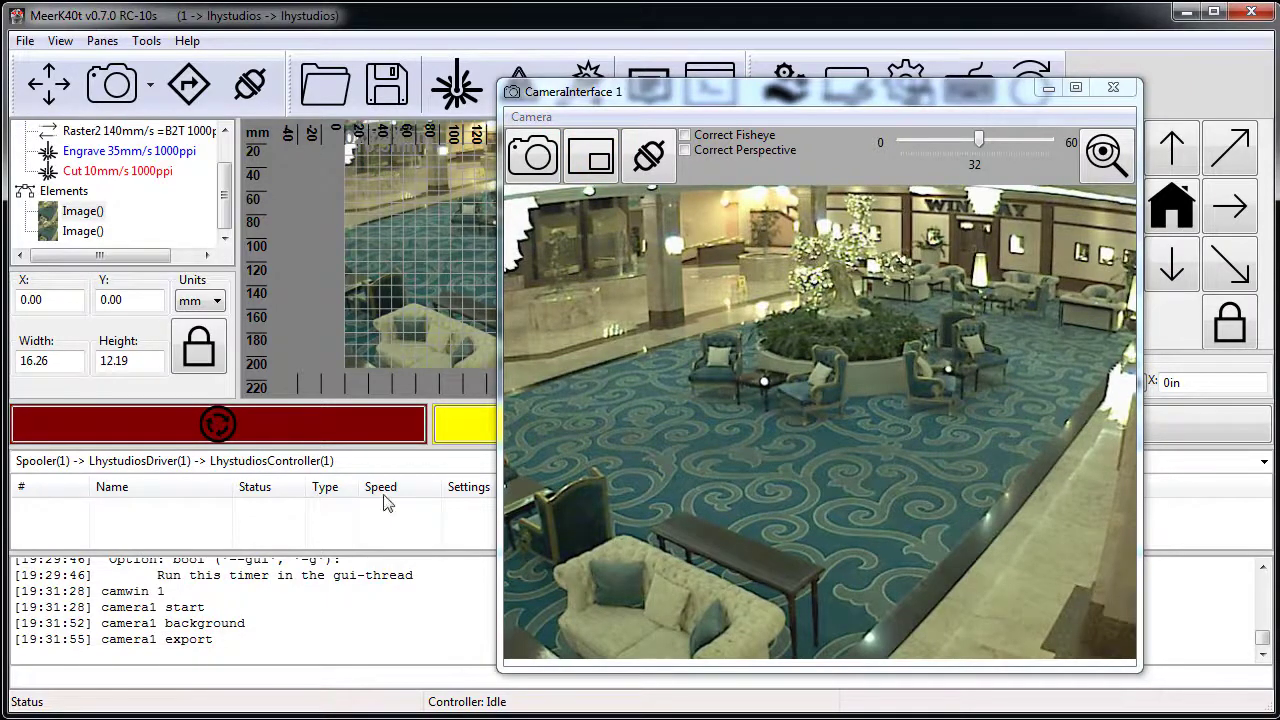
- Reconnect the Camera 1 feed and close its window
{"action": "left_click", "coordinate": [648, 155]}
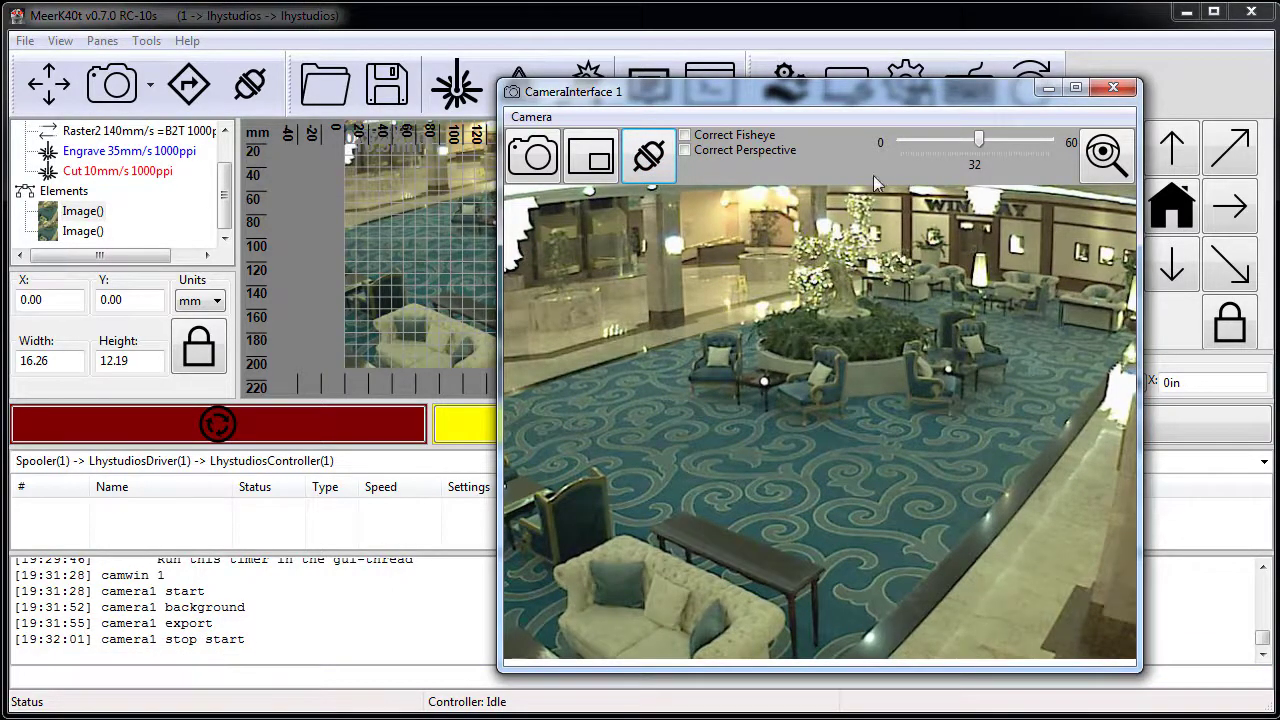
{"action": "left_click", "coordinate": [1114, 89]}
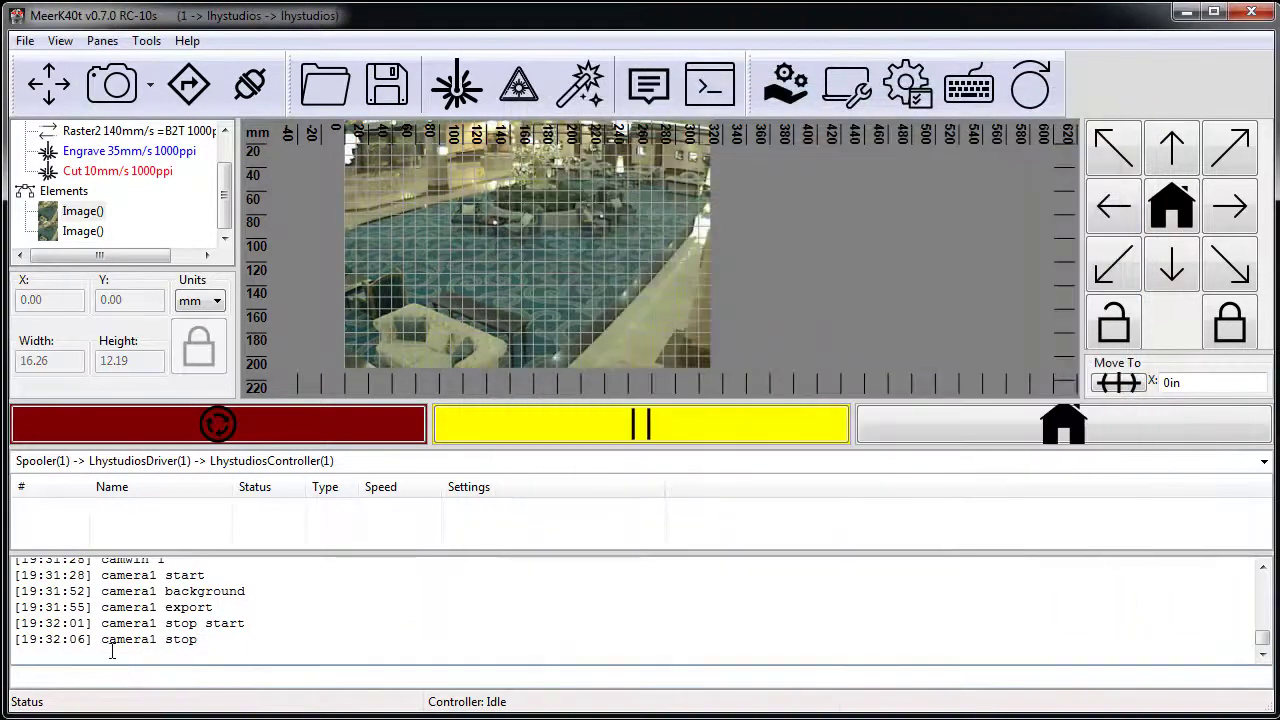
- Run "camera1 start" and "camera1 background" in the console to capture the background without the camera window
{"action": "left_click", "coordinate": [178, 670]}
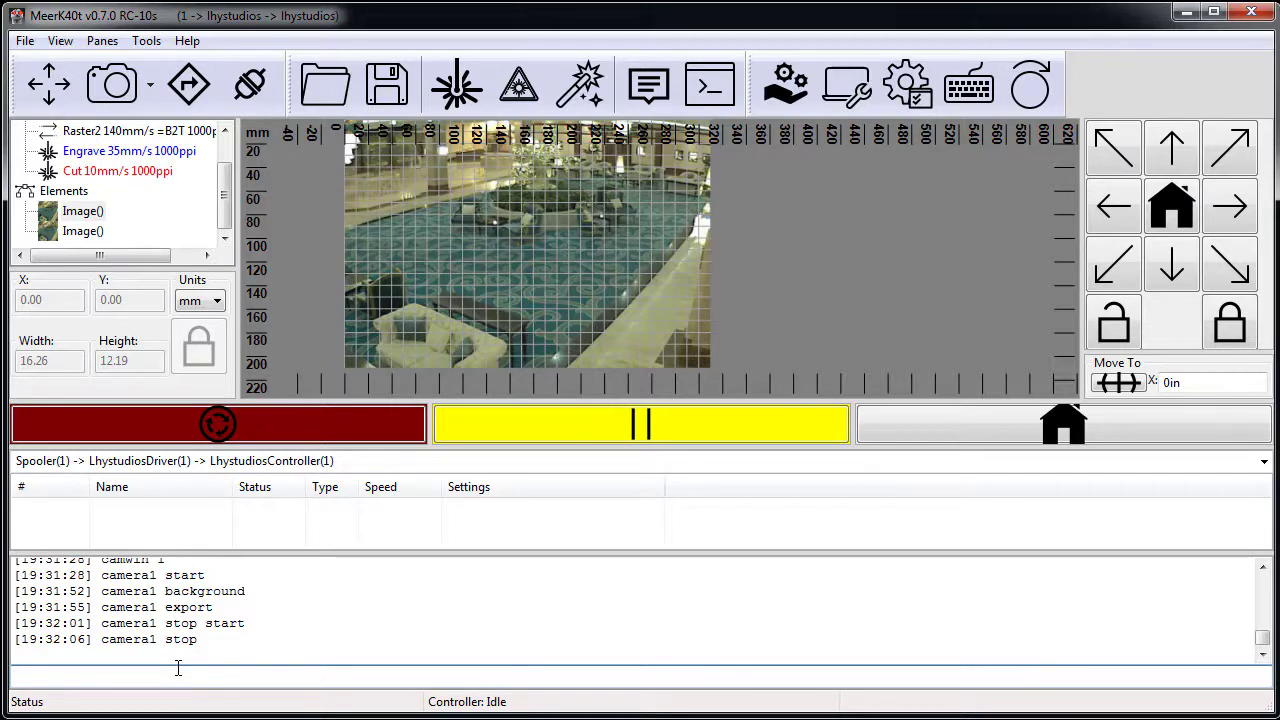
{"action": "type", "text": "camera1 start"}
{"action": "key", "text": "Return"}
{"action": "type", "text": "camera1 "}
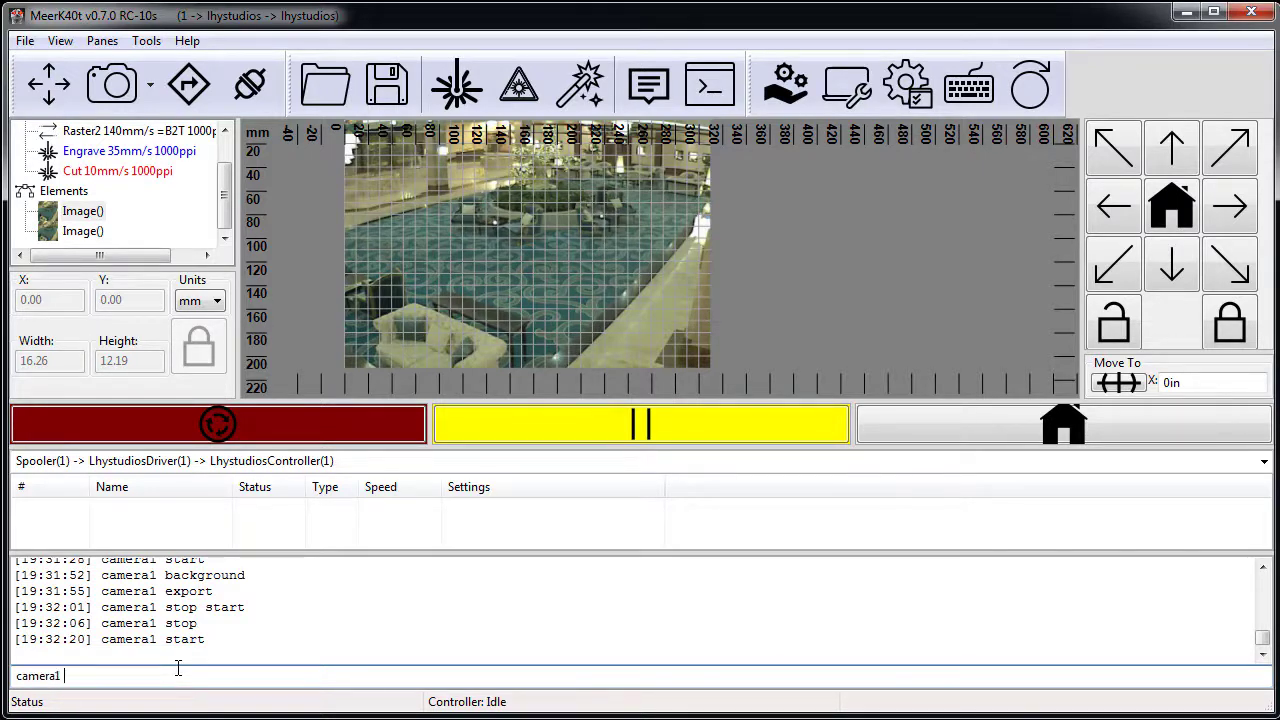
{"action": "type", "text": "background"}
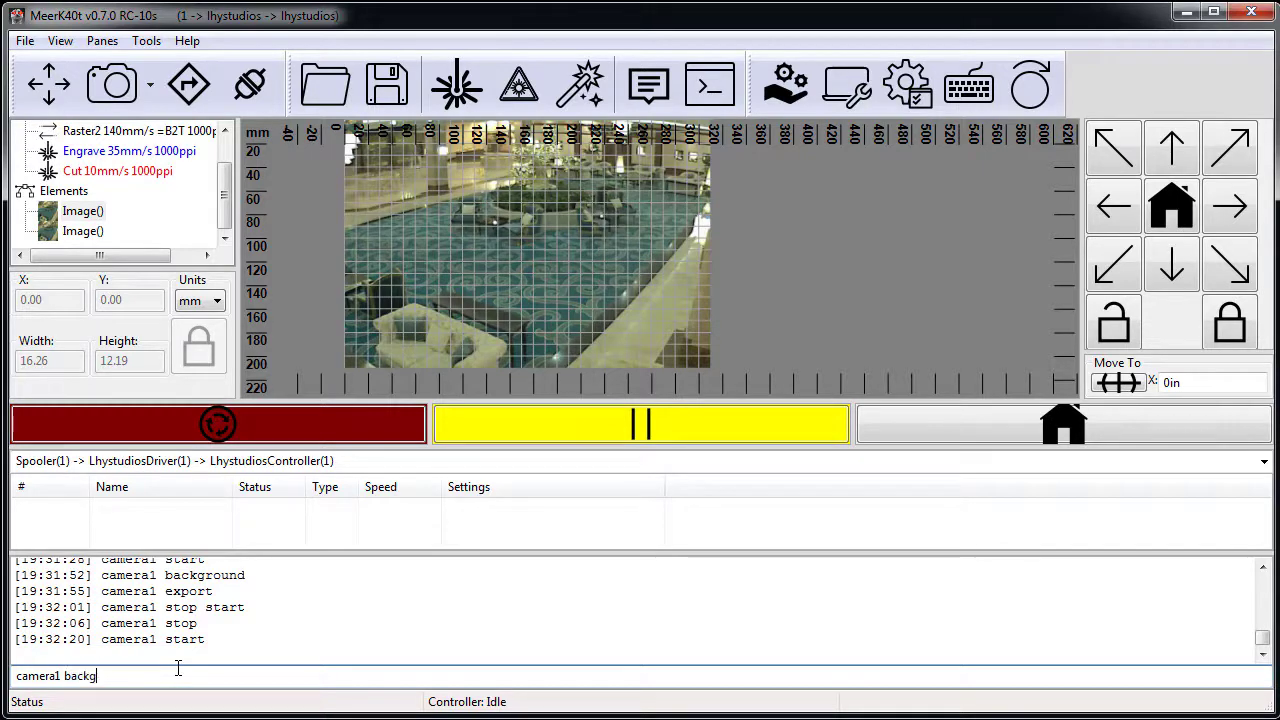
{"action": "key", "text": "Return"}
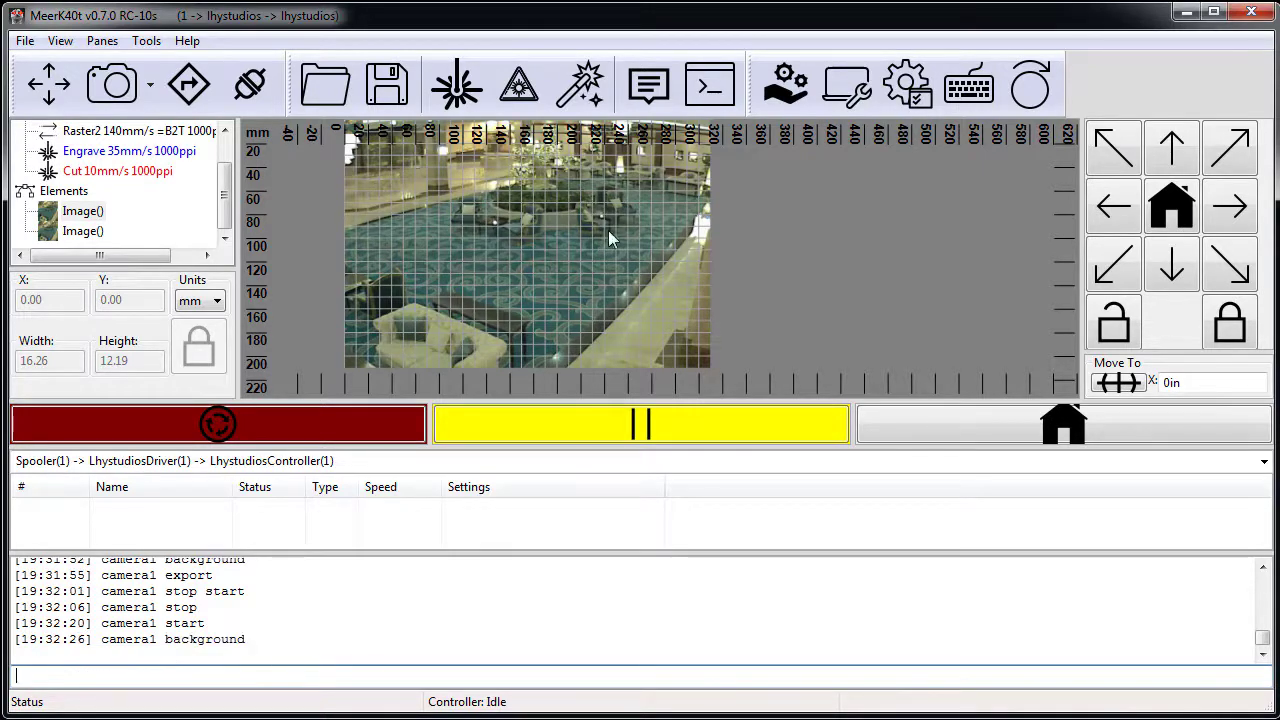
- Remove the workspace background and restore it by rerunning "camera1 background" in the console
{"action": "right_click", "coordinate": [650, 216]}
{"action": "left_click", "coordinate": [665, 230]}
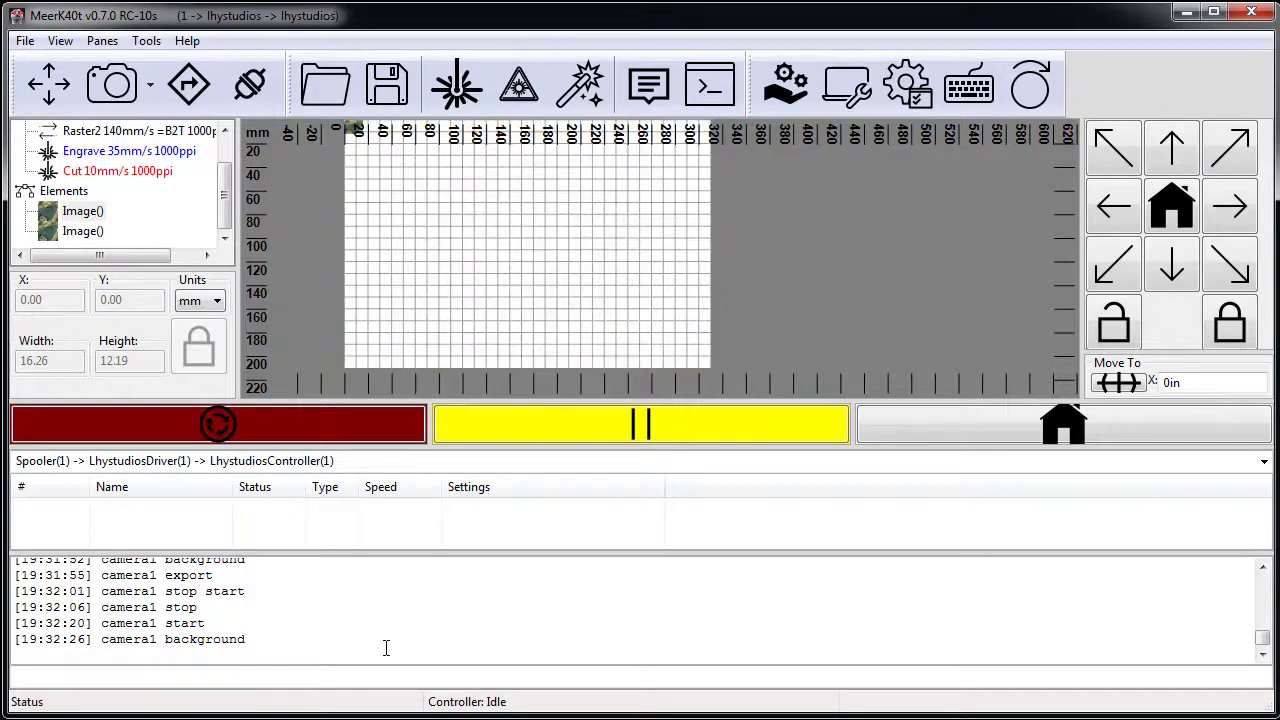
{"action": "left_click", "coordinate": [360, 675]}
{"action": "key", "text": "Up"}
{"action": "key", "text": "Return"}
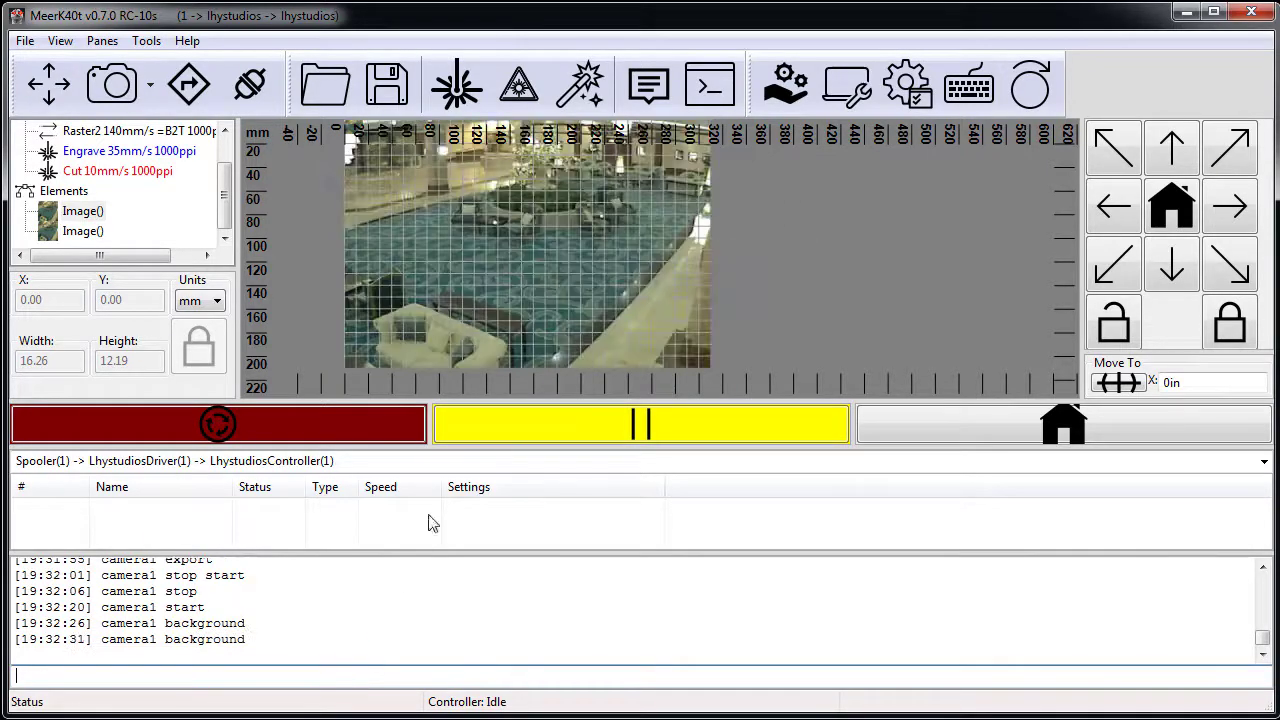
- Refresh the enlarged workspace background by rerunning "camera1 background" twice from the console history
{"action": "scroll", "coordinate": [495, 197], "scroll_direction": "up", "scroll_amount": 3}
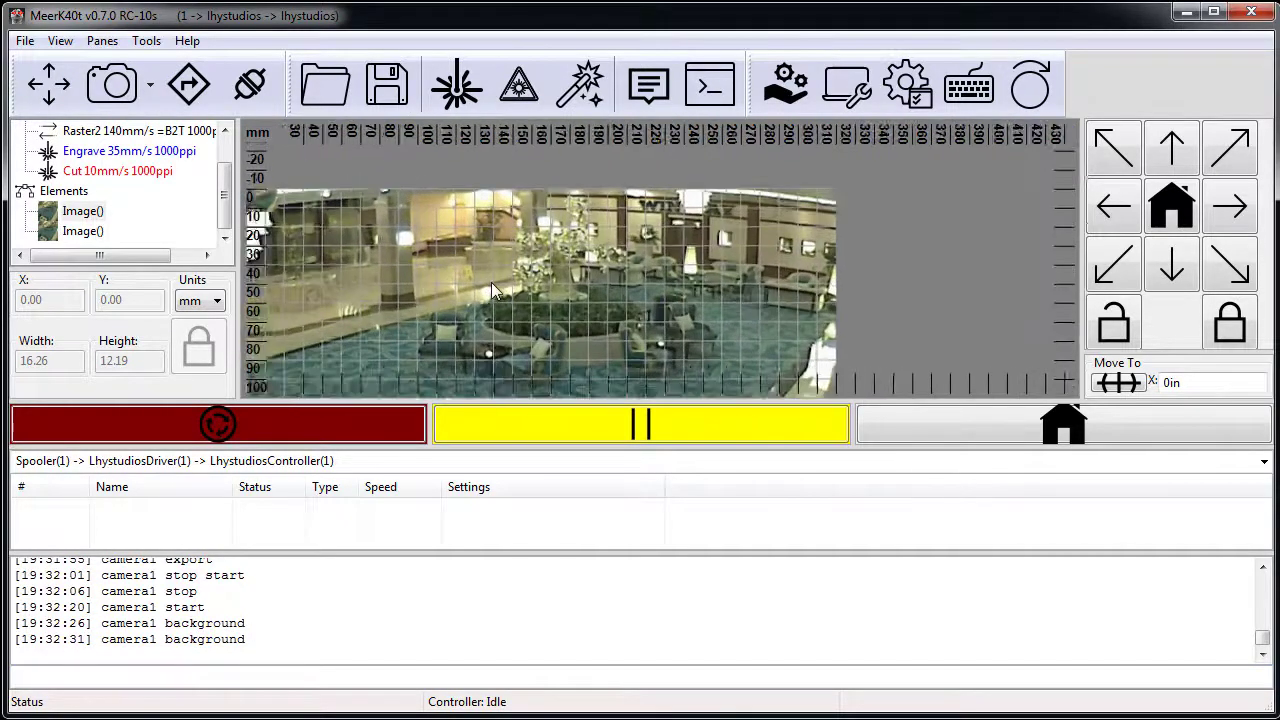
{"action": "scroll", "coordinate": [491, 289], "scroll_direction": "up", "scroll_amount": 8}
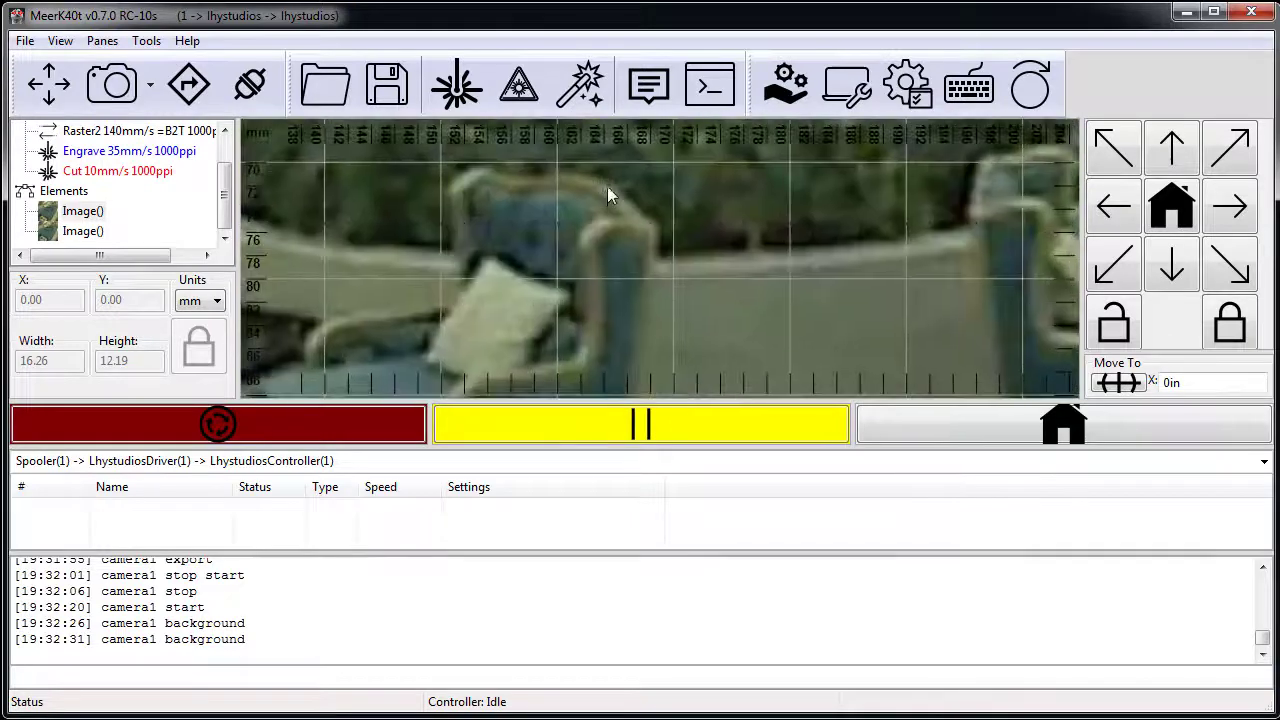
{"action": "left_click", "coordinate": [364, 676]}
{"action": "key", "text": "Up"}
{"action": "key", "text": "Return"}
{"action": "key", "text": "Up"}
{"action": "key", "text": "Return"}
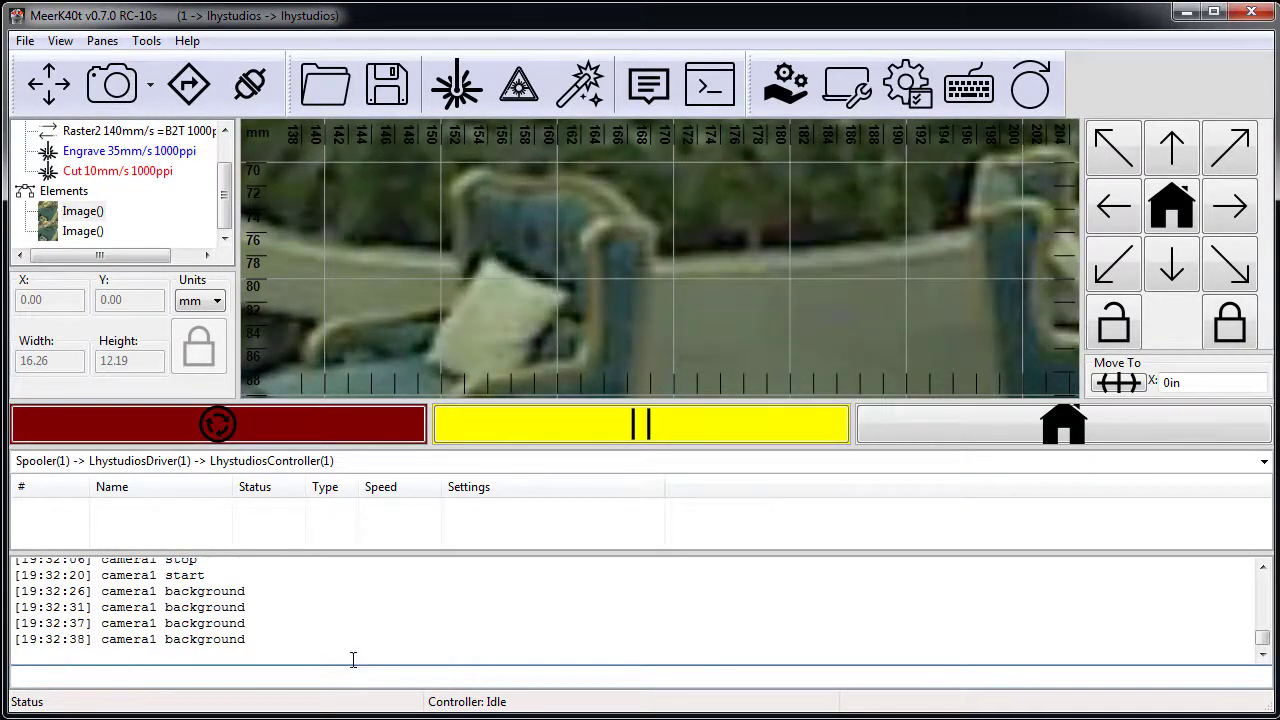
- Bind the space key to "camera1 background" in the console and trigger the hotkey repeatedly from the workspace
{"action": "type", "text": "bind space  camera1 background"}
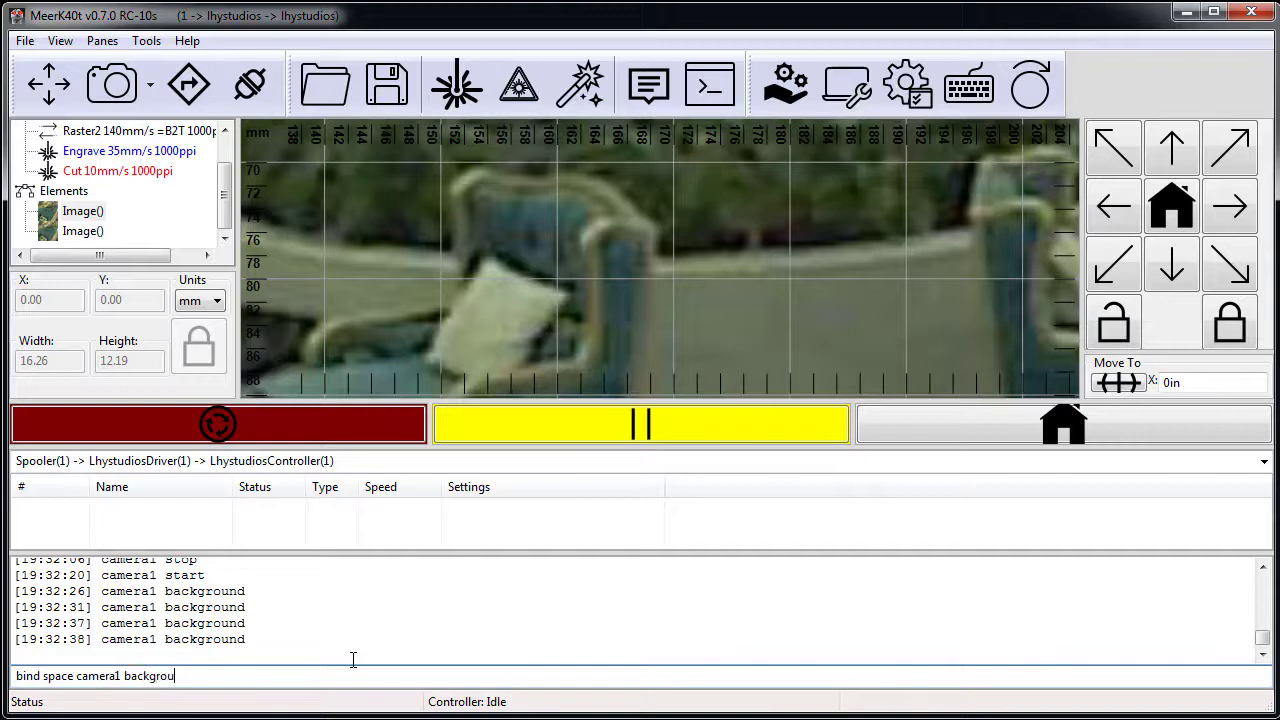
{"action": "key", "text": "Return"}
{"action": "left_click", "coordinate": [486, 231]}
{"action": "key", "text": "space"}
{"action": "key", "text": "space"}
{"action": "key", "text": "space"}
{"action": "key", "text": "space"}
{"action": "key", "text": "space"}
{"action": "left_click", "coordinate": [411, 677]}
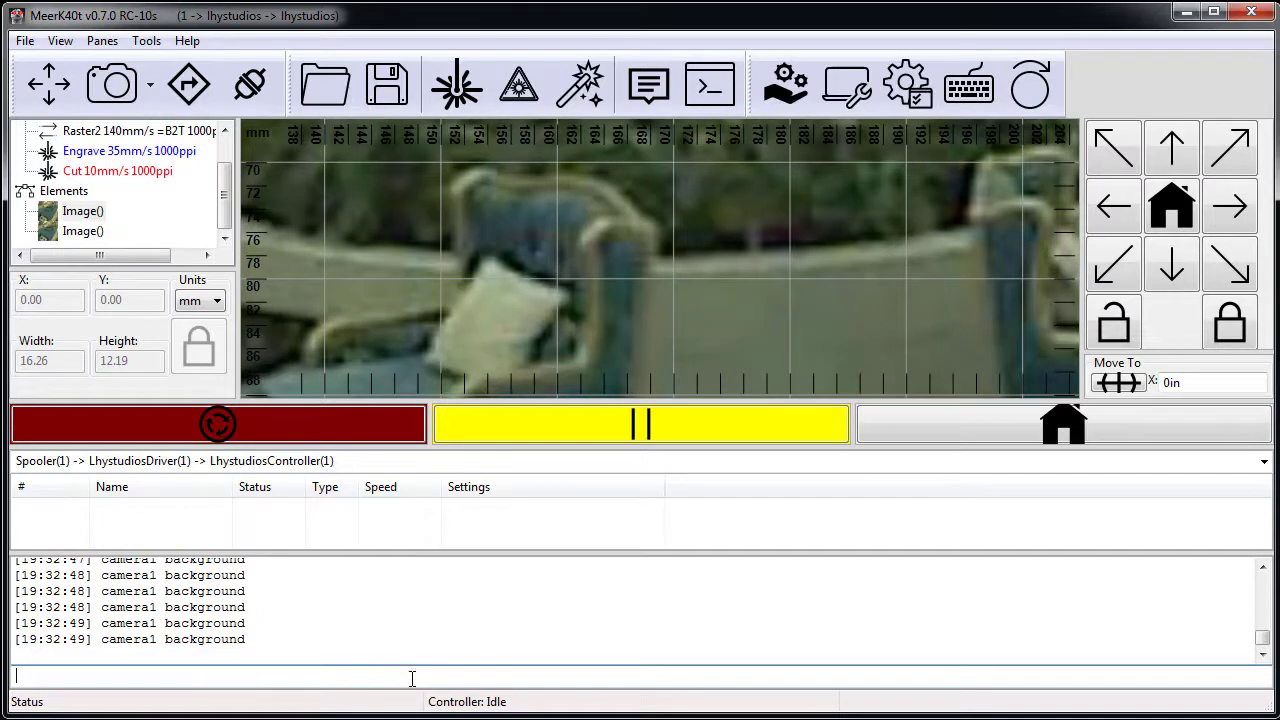
- Show the console help for the timer command and enlarge the console pane to read its arguments and options
{"action": "type", "text": "help"}
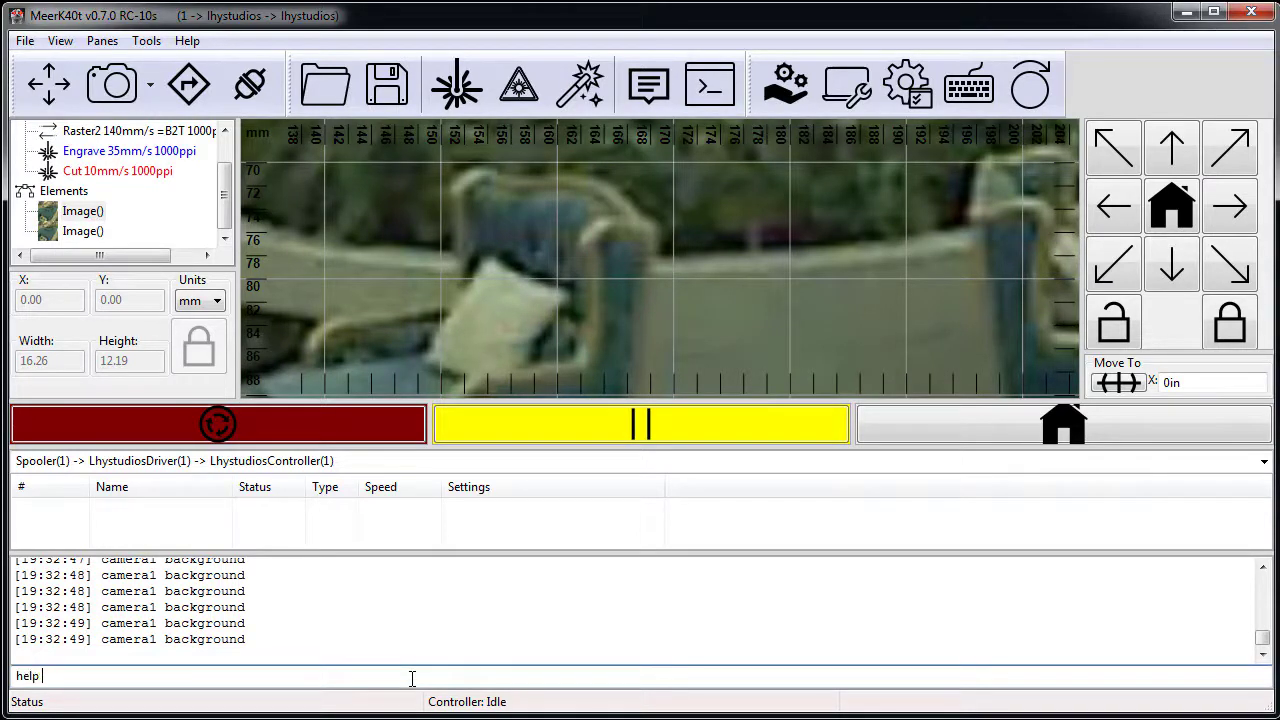
{"action": "type", "text": "ttimer"}
{"action": "key", "text": "Return"}
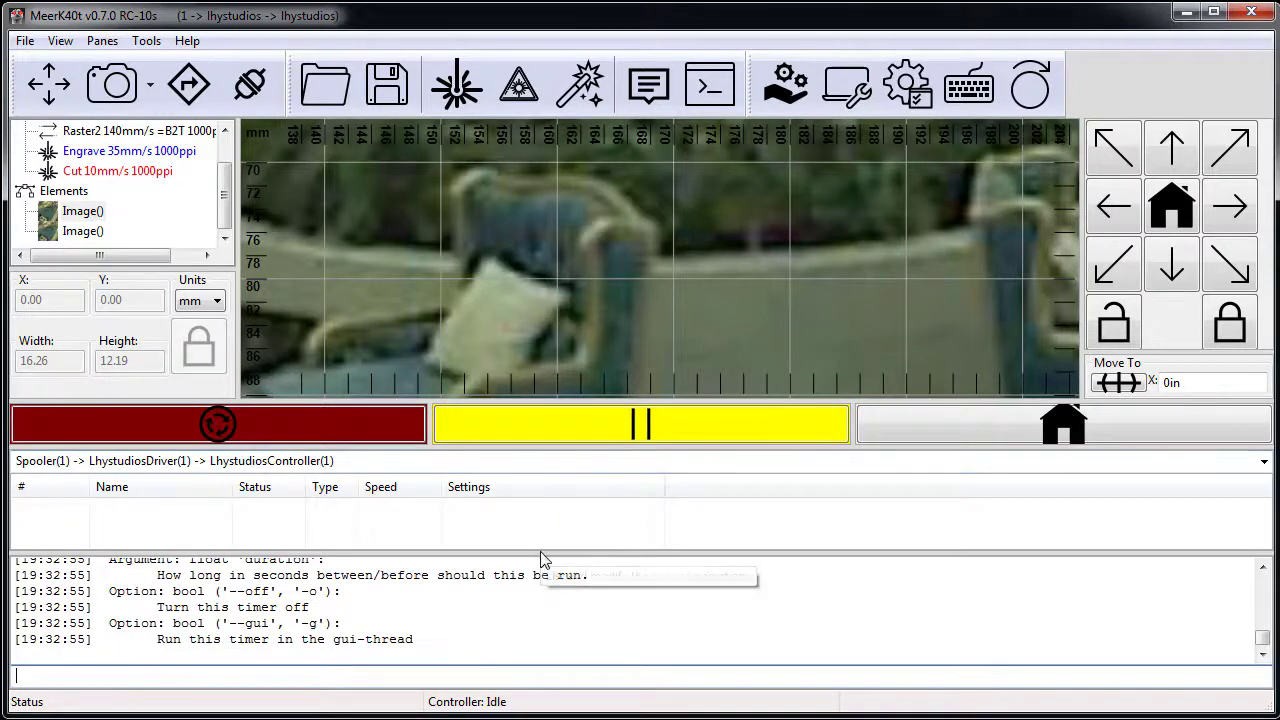
{"action": "left_click_drag", "start_coordinate": [541, 552], "coordinate": [543, 467]}
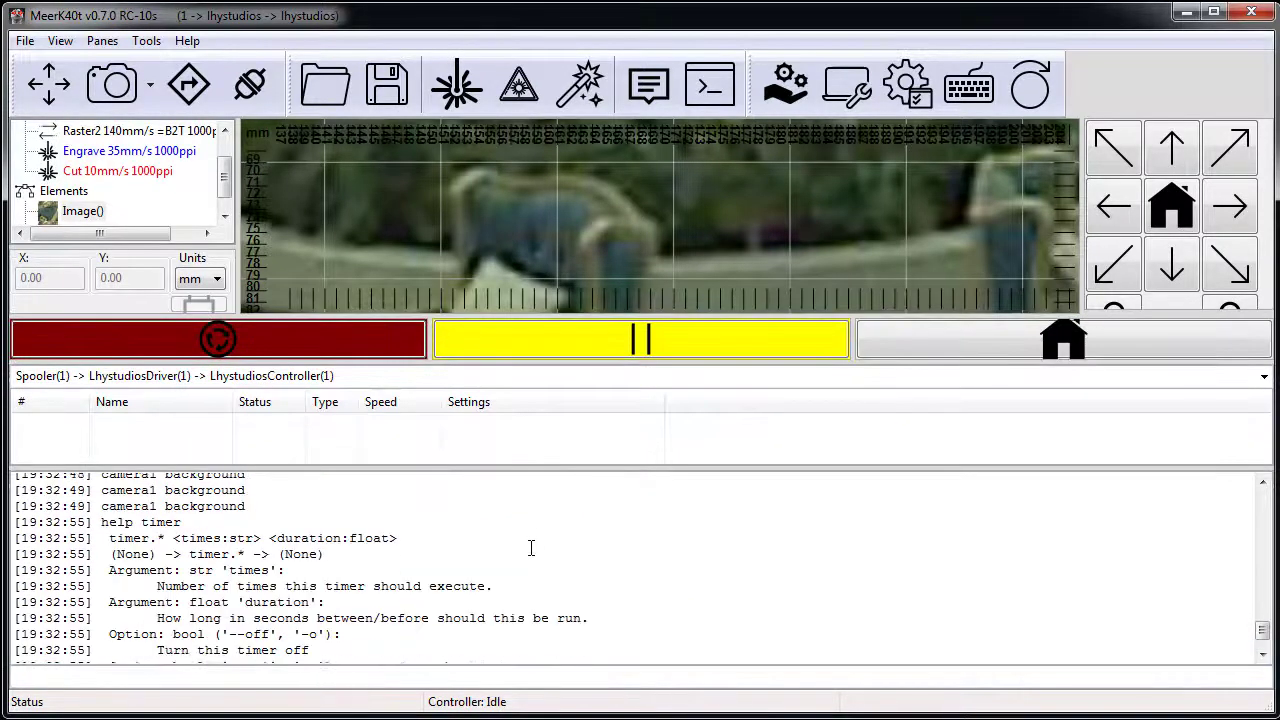
{"action": "scroll", "coordinate": [511, 549], "scroll_direction": "down", "scroll_amount": 3}
- Run "timer 0 2 camera1 background" in the console to refresh the camera background automatically every 2 seconds
{"action": "left_click", "coordinate": [295, 670]}
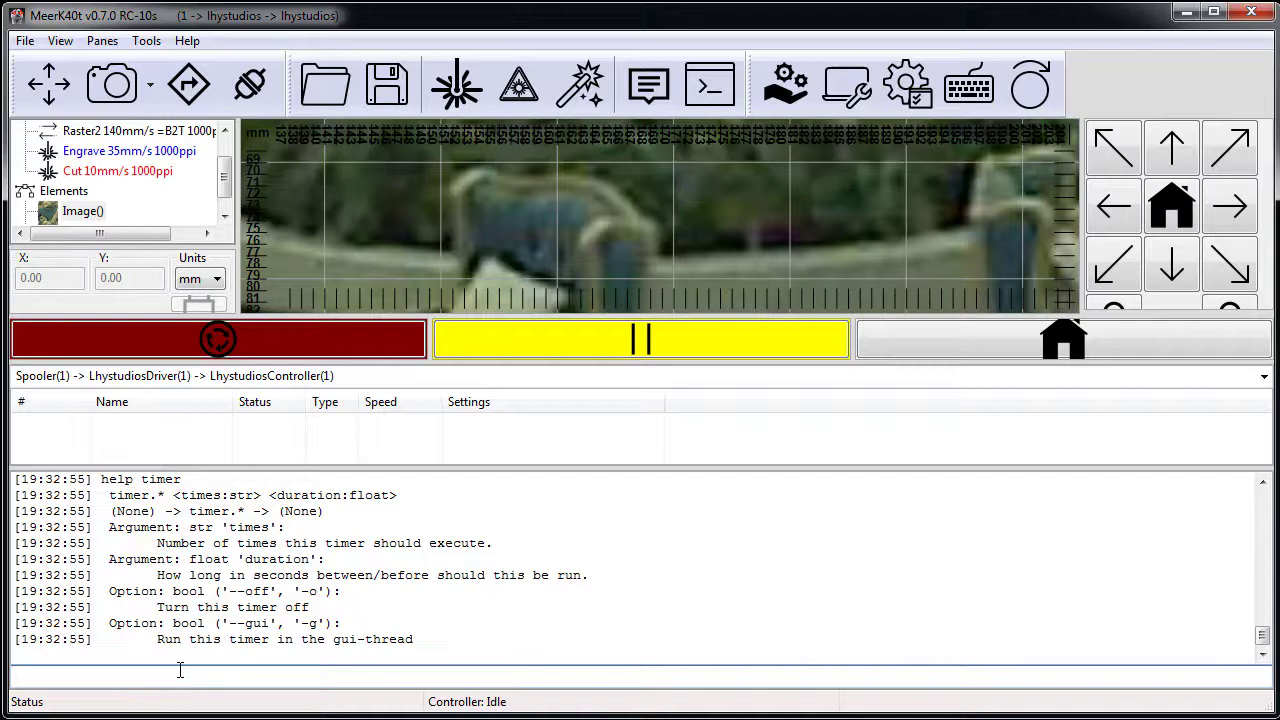
{"action": "type", "text": "timer 0 2 camera1 background"}
{"action": "key", "text": "Return"}
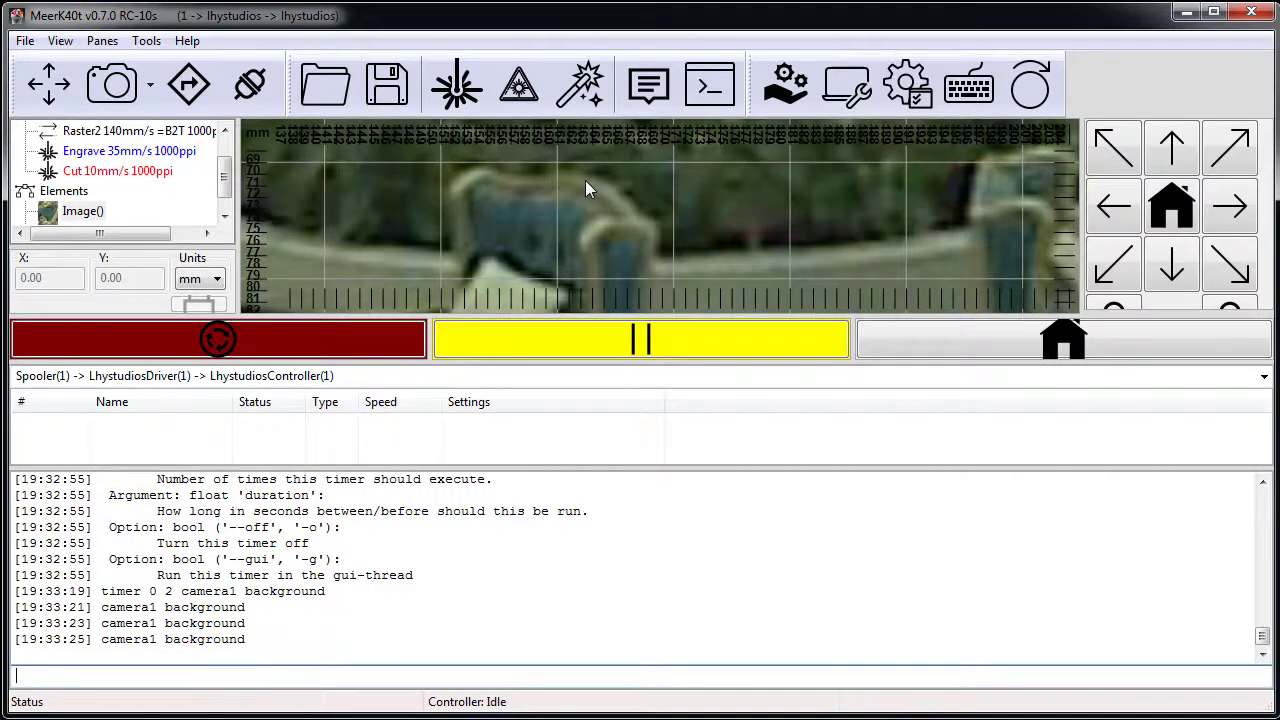
{"action": "scroll", "coordinate": [585, 182], "scroll_direction": "down", "scroll_amount": 10}
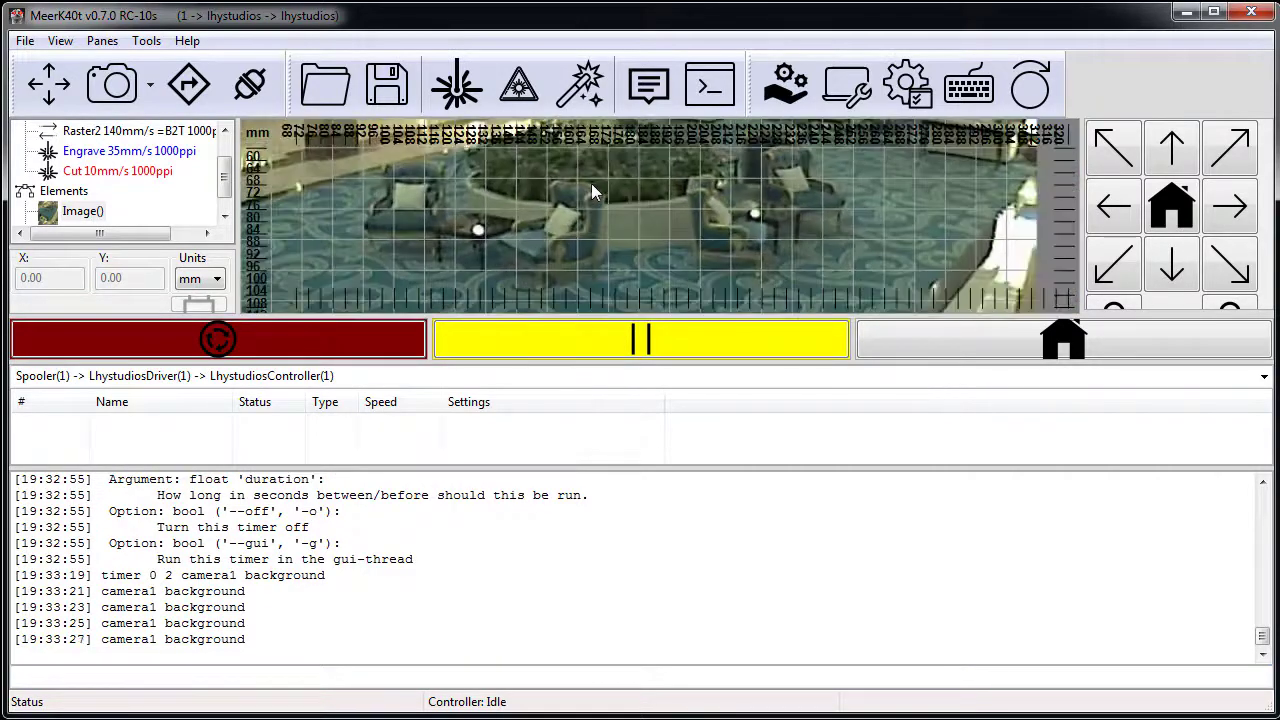
{"action": "middle_click_drag", "start_coordinate": [603, 184], "coordinate": [503, 232]}
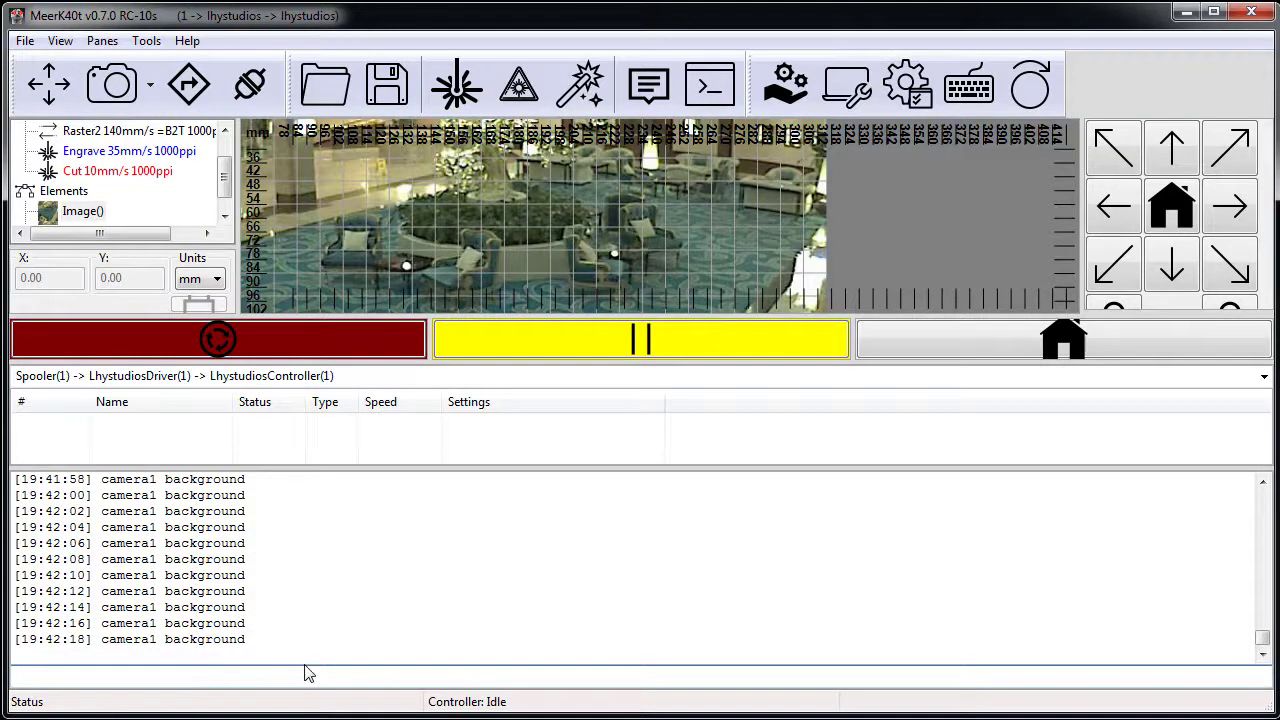
- Cancel all running timers with the console command "timer* off"
{"action": "type", "text": "timer*"}
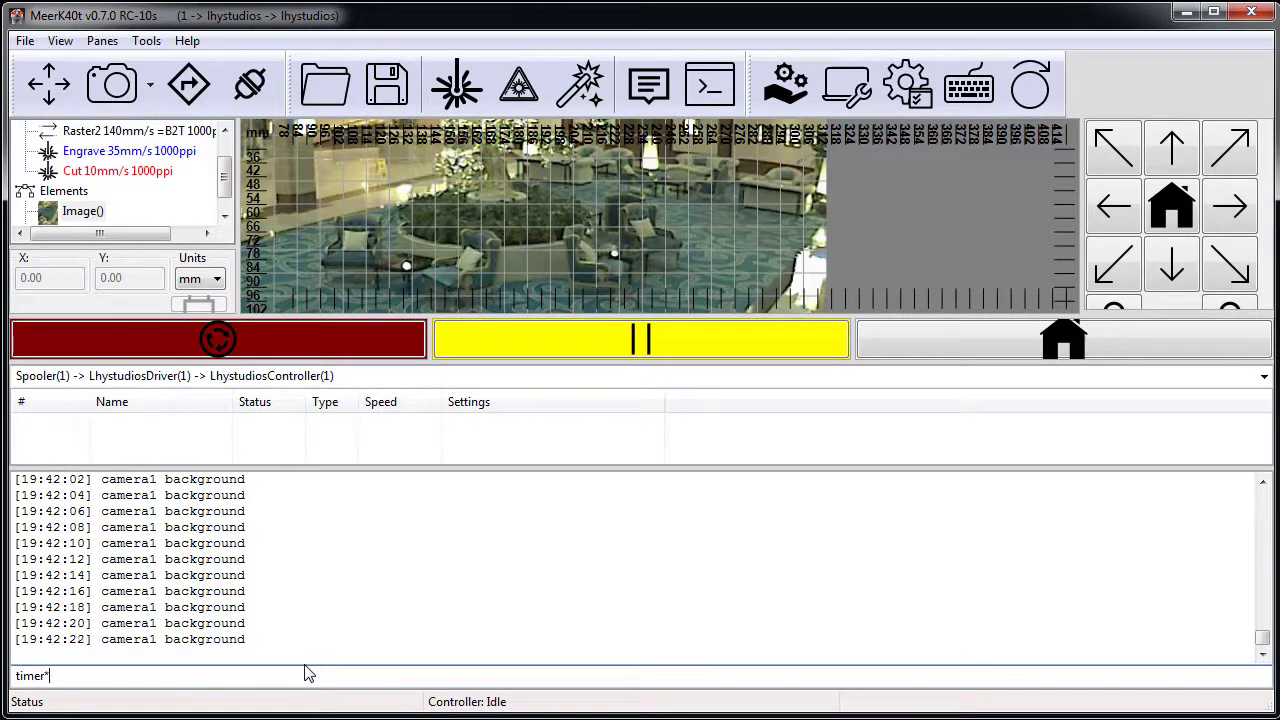
{"action": "type", "text": " off"}
{"action": "key", "text": "Return"}
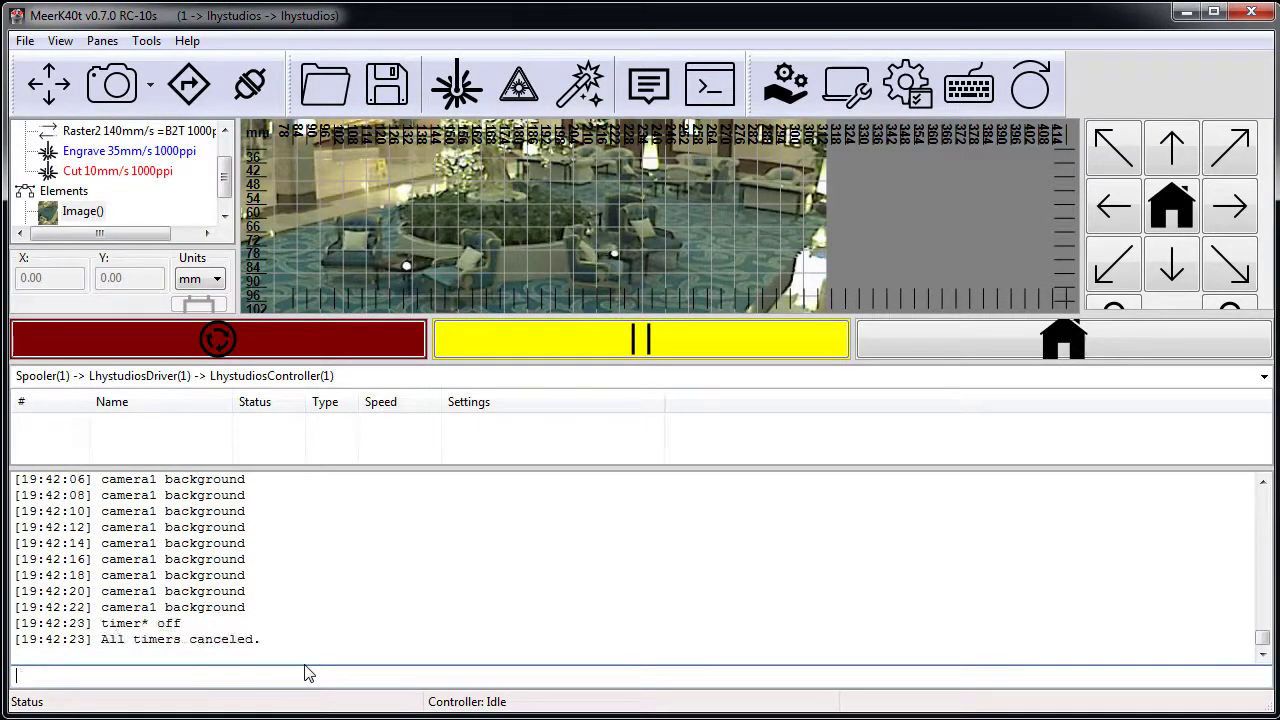
- Rerun the earlier timer command silently as "timer 0 2 .camera1 background" and list the active timers with "timer"
{"action": "key", "text": "Up"}
{"action": "key", "text": "Up"}
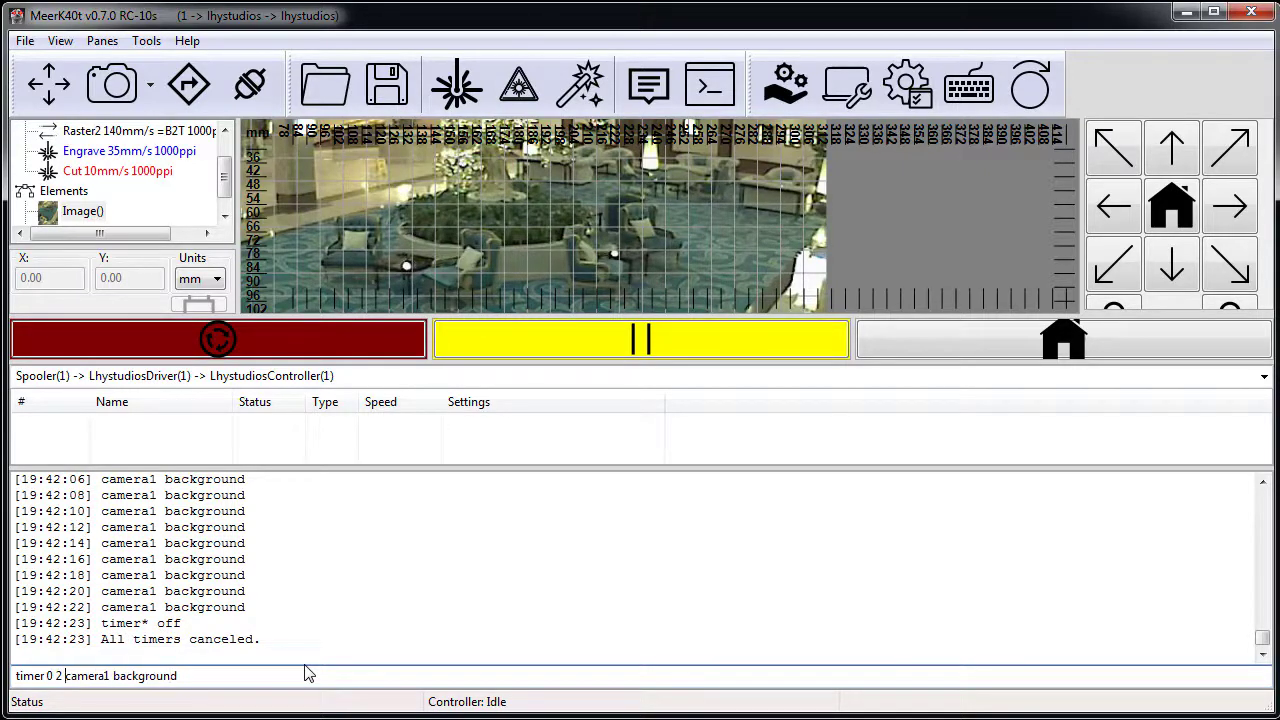
{"action": "key", "text": "ctrl+Left"}
{"action": "key", "text": "ctrl+Left"}
{"action": "type", "text": "."}
{"action": "key", "text": "Return"}
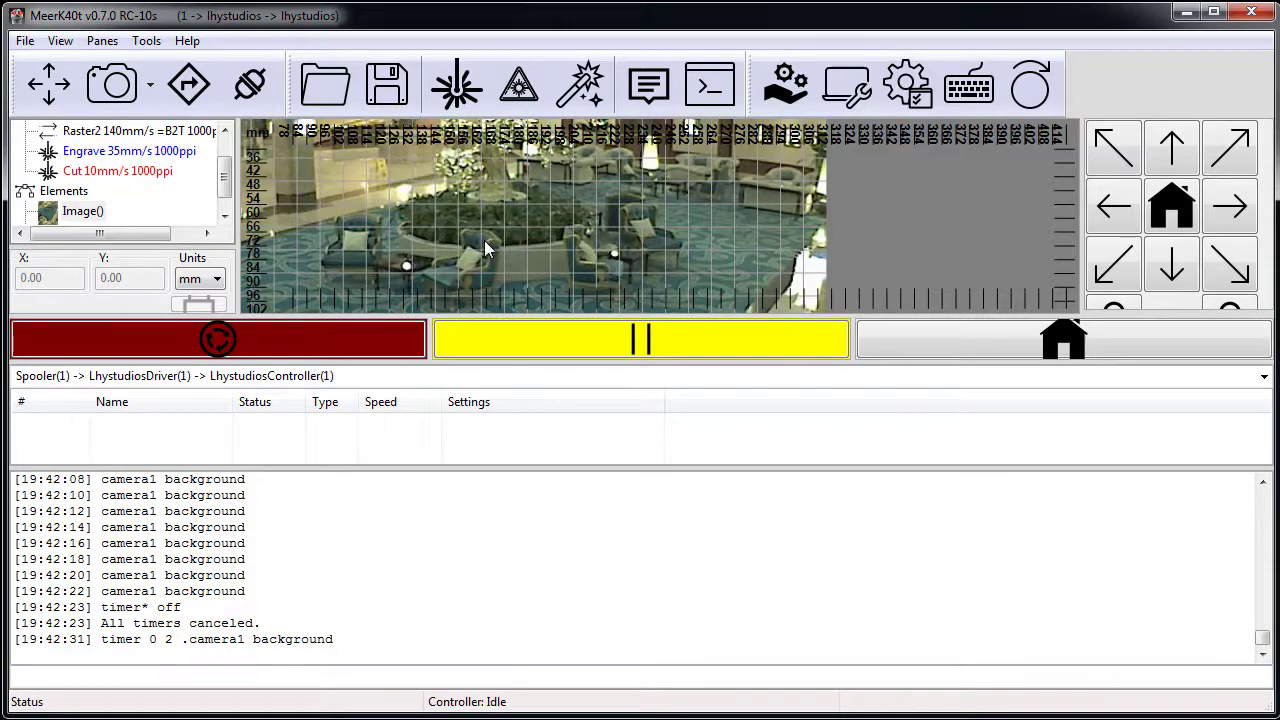
{"action": "scroll", "coordinate": [484, 240], "scroll_direction": "up", "scroll_amount": 5}
{"action": "scroll", "coordinate": [467, 230], "scroll_direction": "up", "scroll_amount": 5}
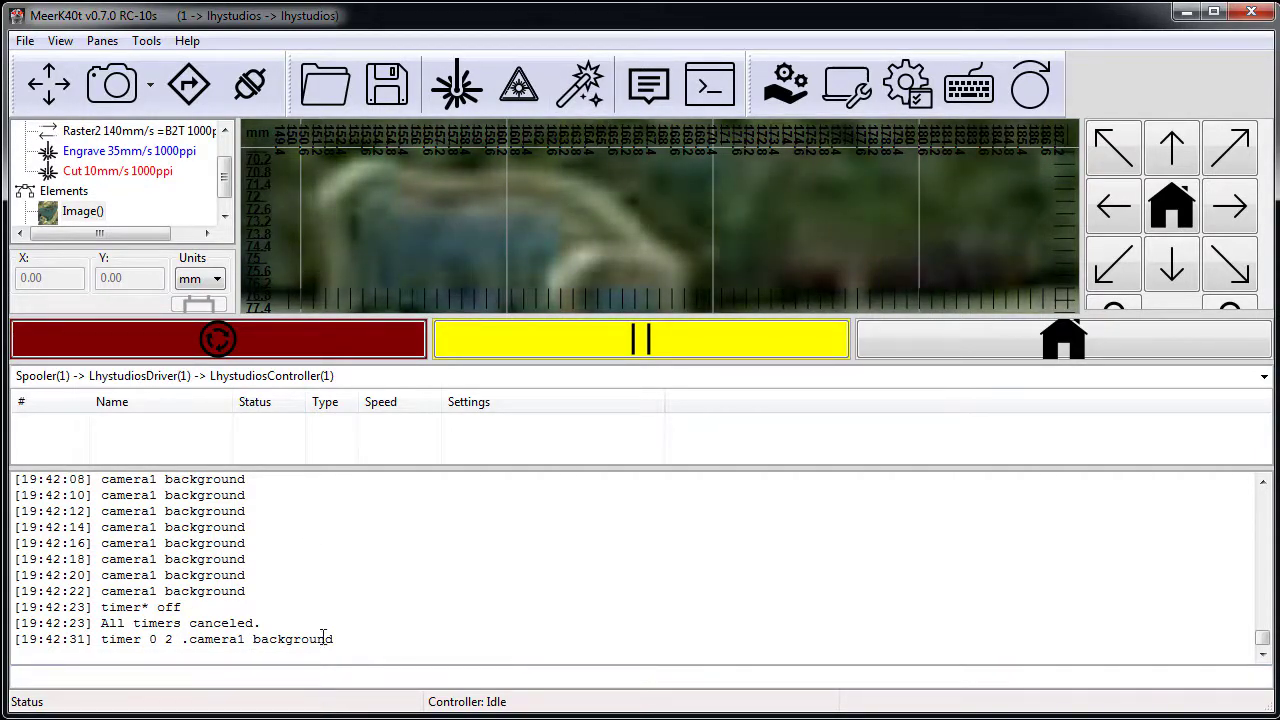
{"action": "type", "text": "imer"}
{"action": "key", "text": "Return"}
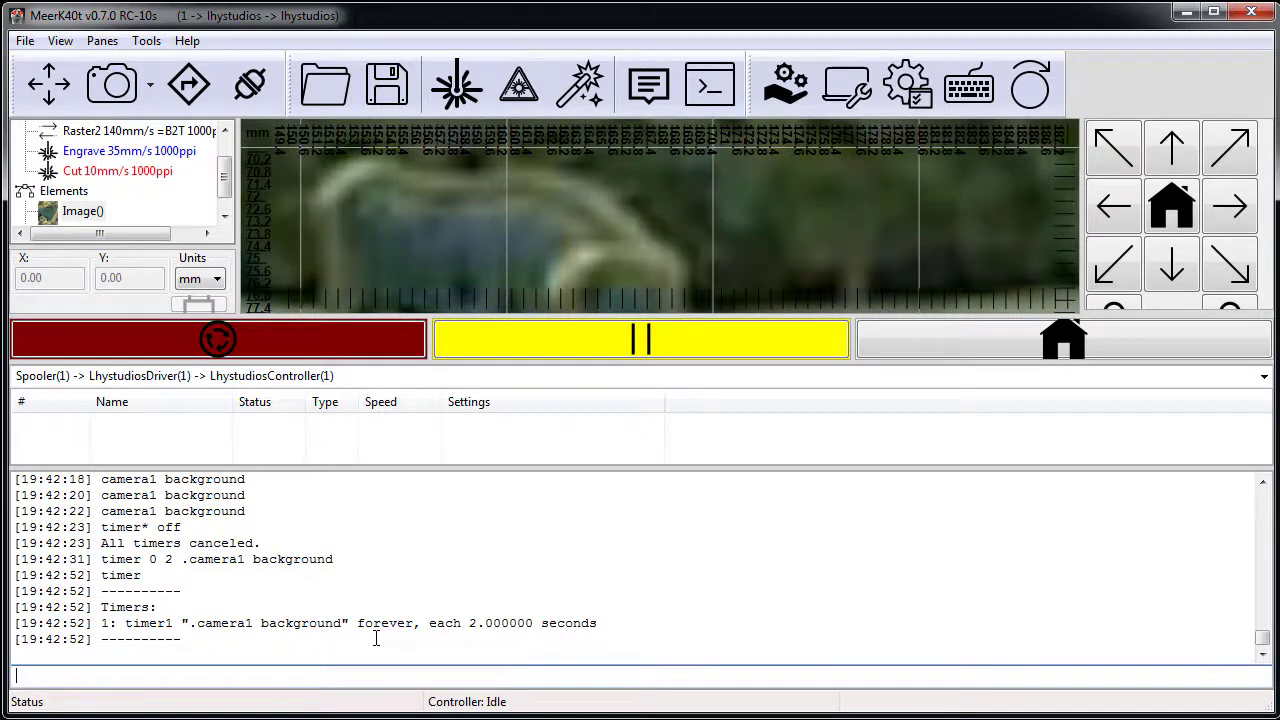
- Stop every timer using "timer* off" and remove the camera background from the workspace
{"action": "type", "text": "timer* off"}
{"action": "key", "text": "Return"}
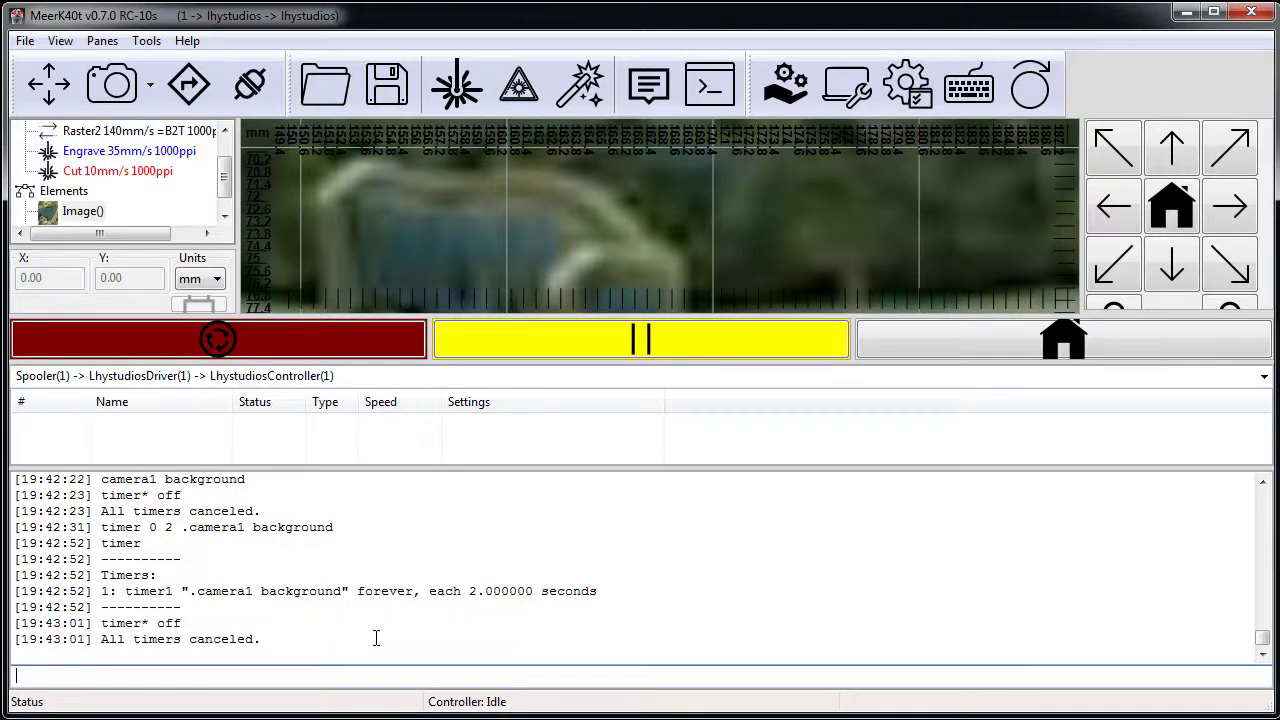
{"action": "right_click", "coordinate": [766, 203]}
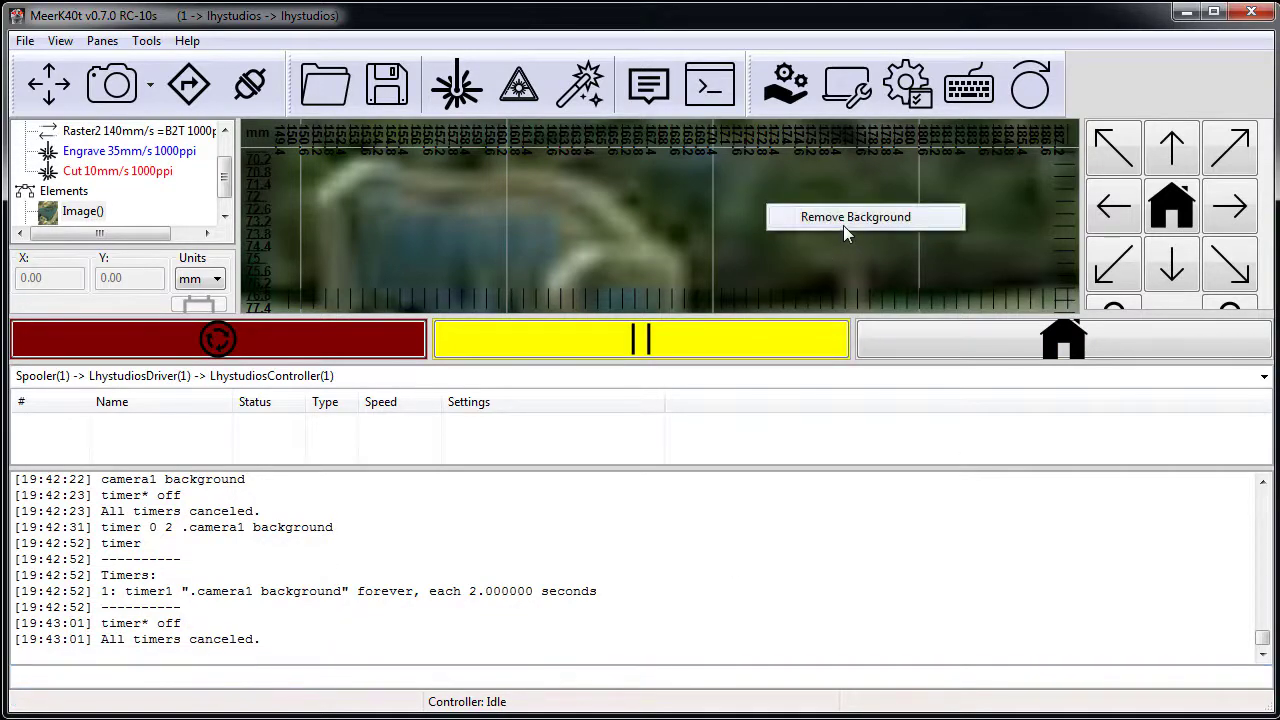
{"action": "left_click", "coordinate": [843, 225]}
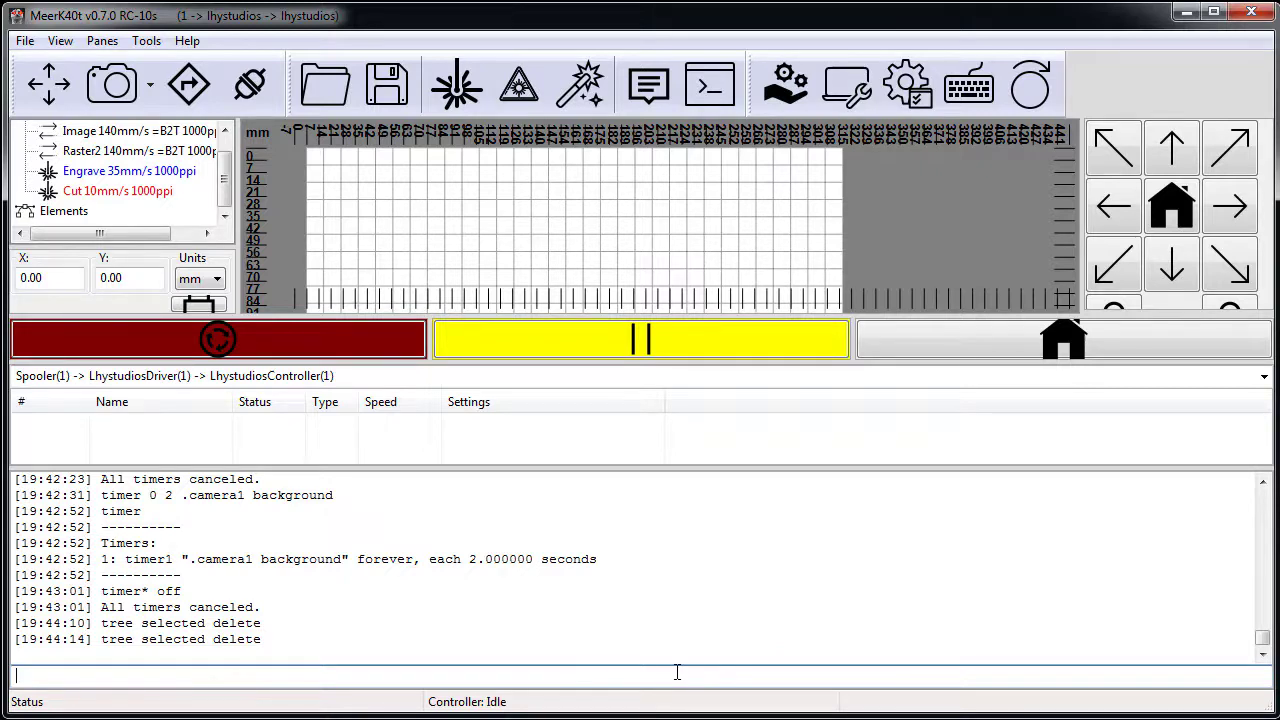
- Show the console help for the fill command and examine its input and output types
{"action": "type", "text": "help fill"}
{"action": "key", "text": "Return"}
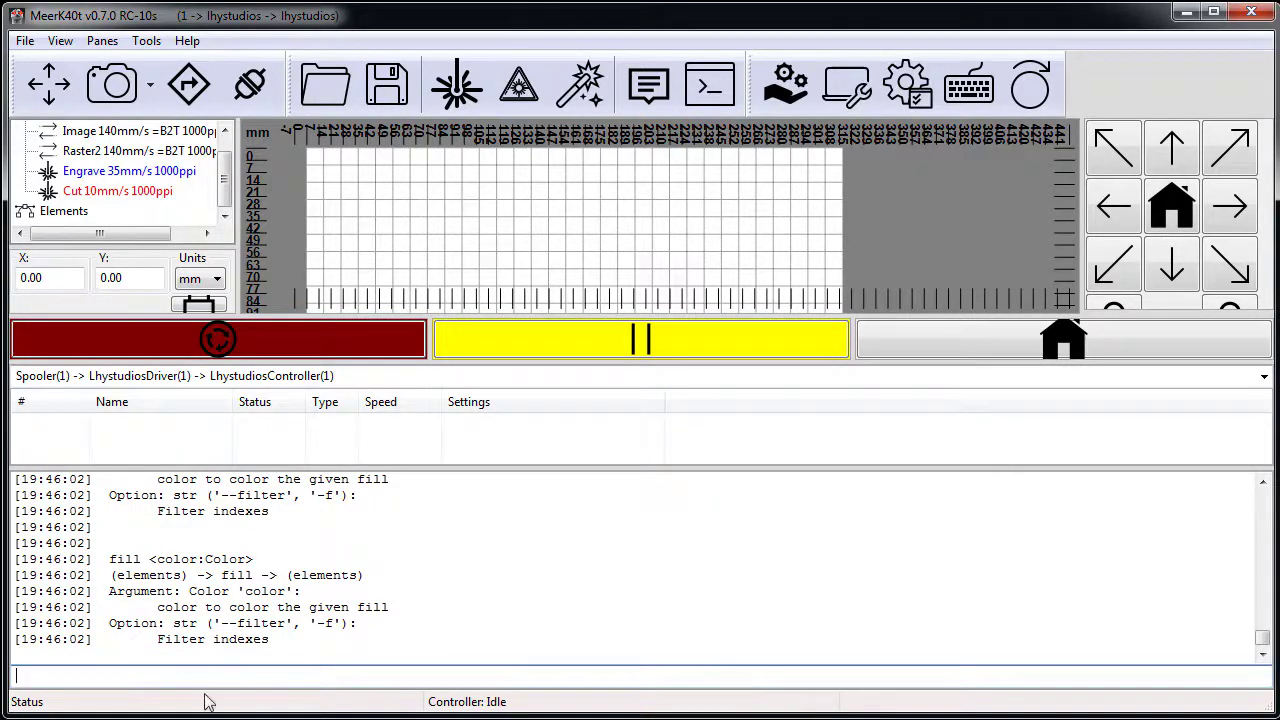
{"action": "left_click_drag", "start_coordinate": [270, 576], "coordinate": [366, 577]}
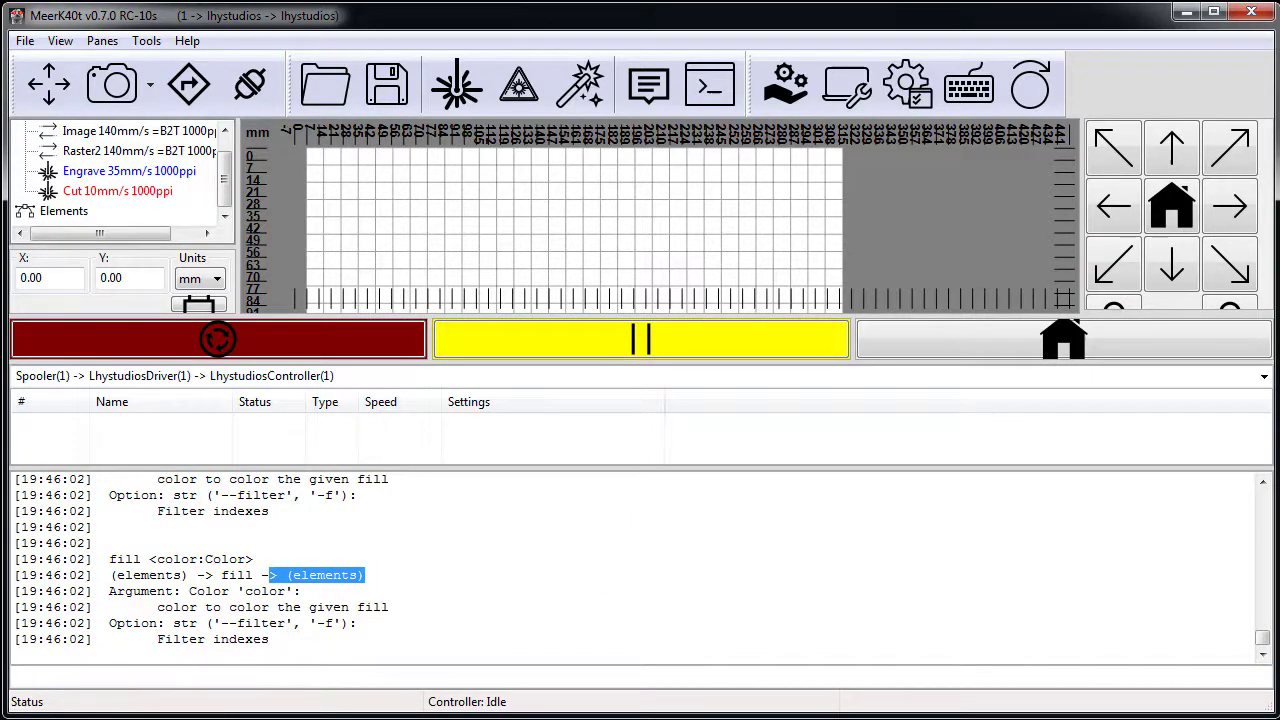
- Show the console help for the circle command to check its arguments
{"action": "left_click", "coordinate": [301, 677]}
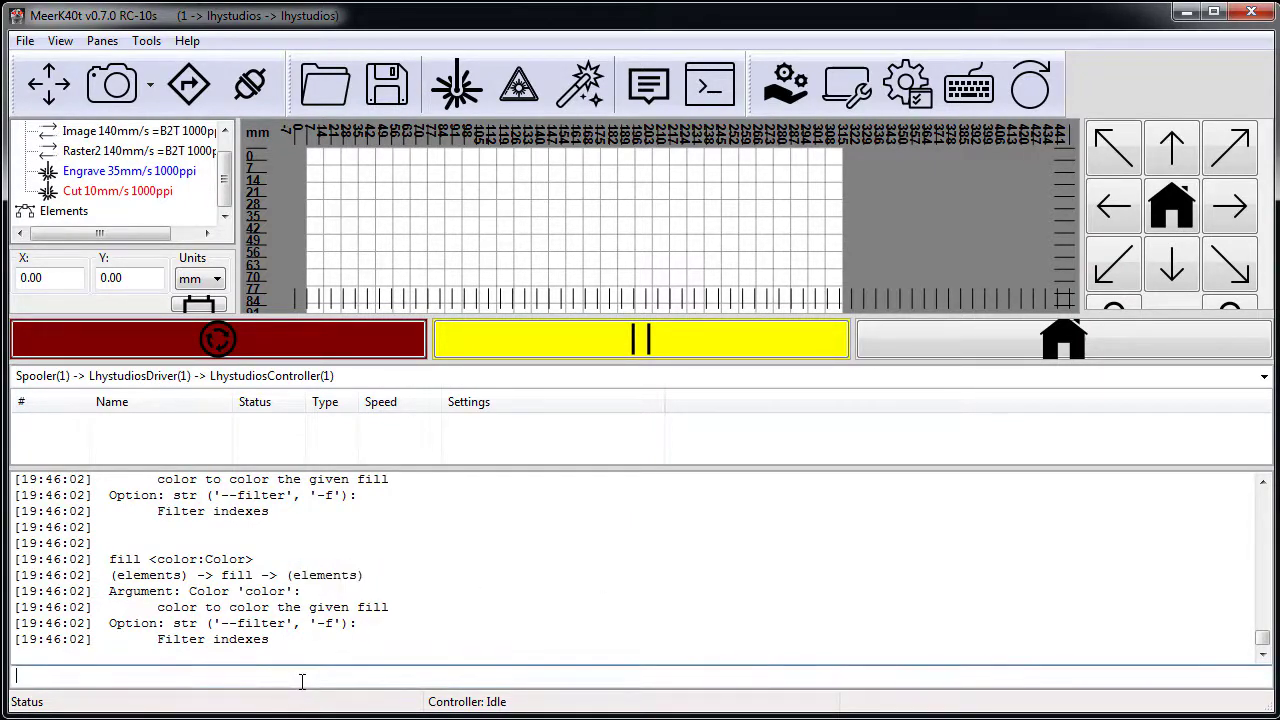
{"action": "type", "text": "ad"}
{"action": "key", "text": "BackSpace"}
{"action": "key", "text": "BackSpace"}
{"action": "type", "text": "help circle"}
{"action": "key", "text": "Return"}
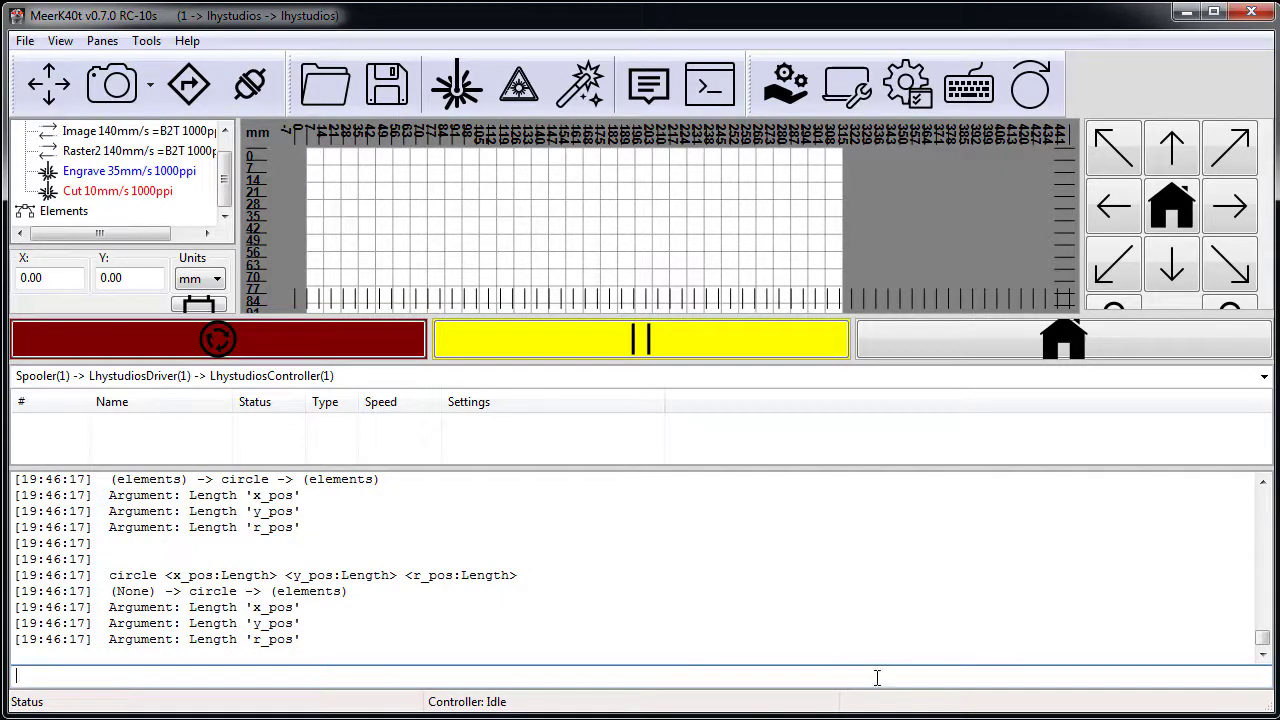
- Create a blue-filled circle with "circle 0 0 2in fill blue" and move it onto the bed at about X 44 mm, Y 7.6 mm
{"action": "type", "text": "circle 0 0 2in fill blue"}
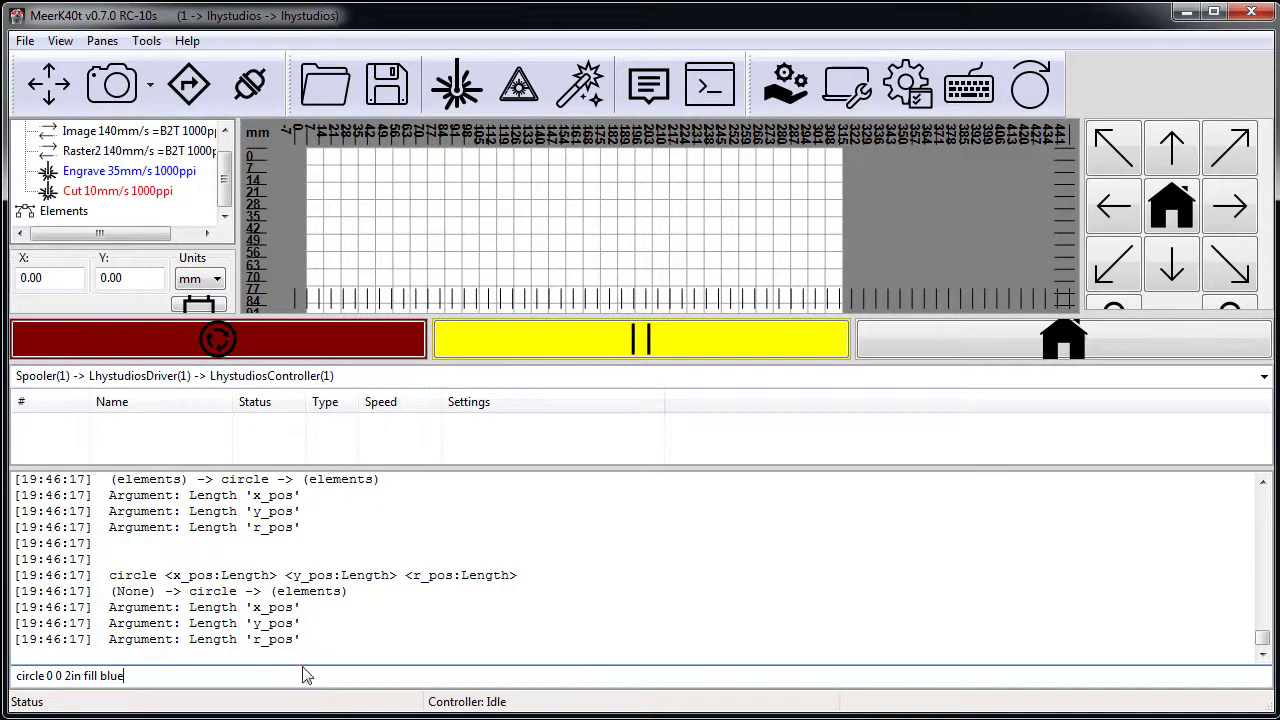
{"action": "key", "text": "Return"}
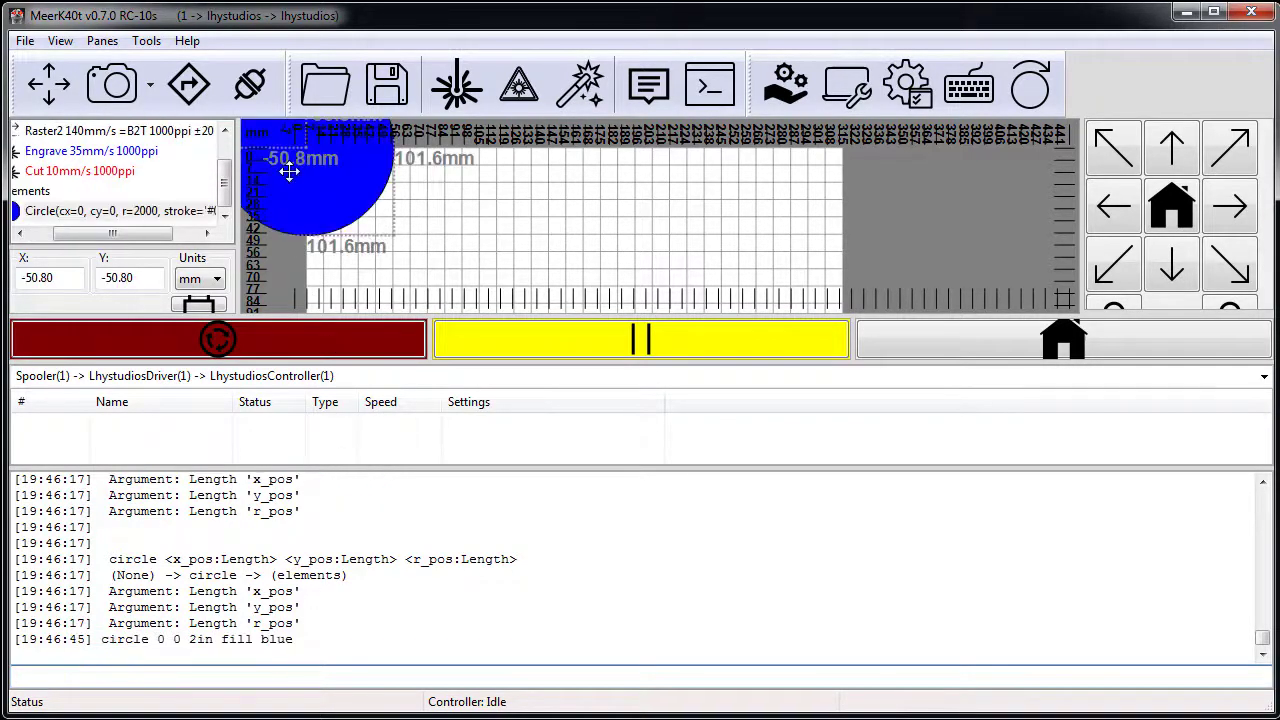
{"action": "mouse_move", "coordinate": [286, 166]}
{"action": "left_mouse_down"}
{"action": "mouse_move", "coordinate": [463, 251]}
{"action": "mouse_move", "coordinate": [471, 263]}
{"action": "mouse_move", "coordinate": [451, 268]}
{"action": "left_mouse_up"}
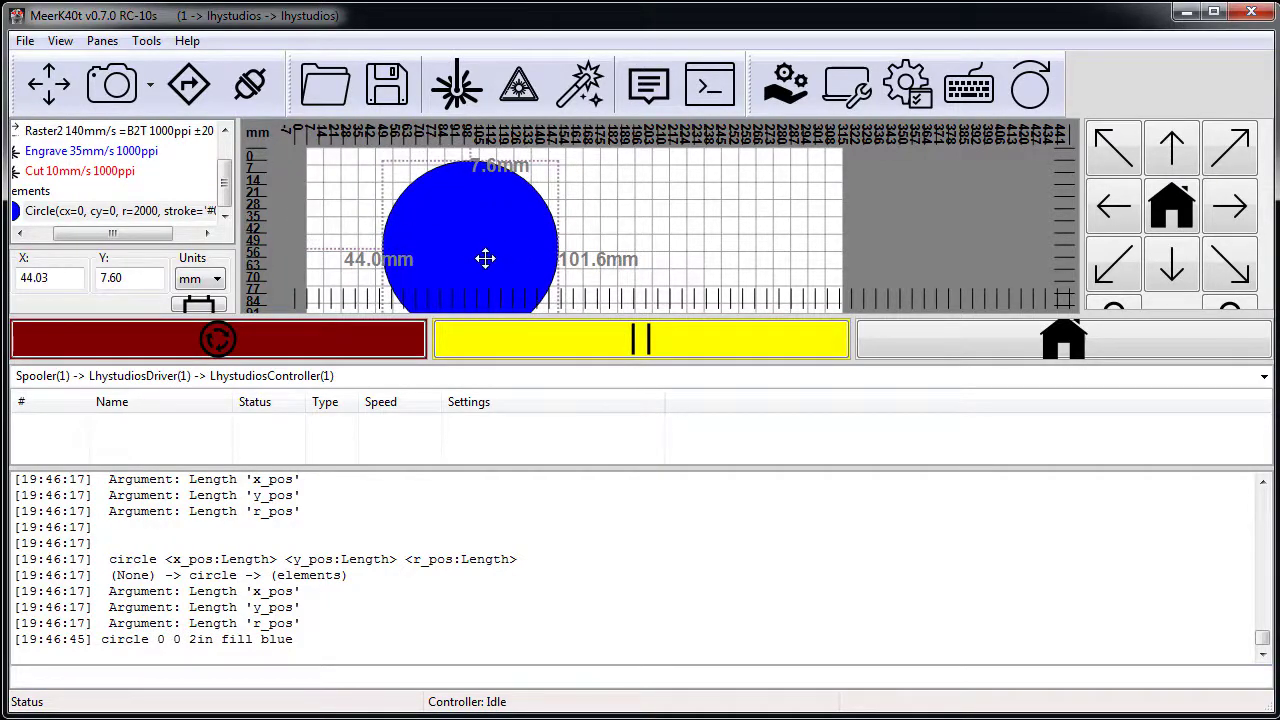
- Show the console help for the cut command and examine its elements and clipboard variants with their options
{"action": "left_click", "coordinate": [254, 677]}
{"action": "type", "text": "help cut"}
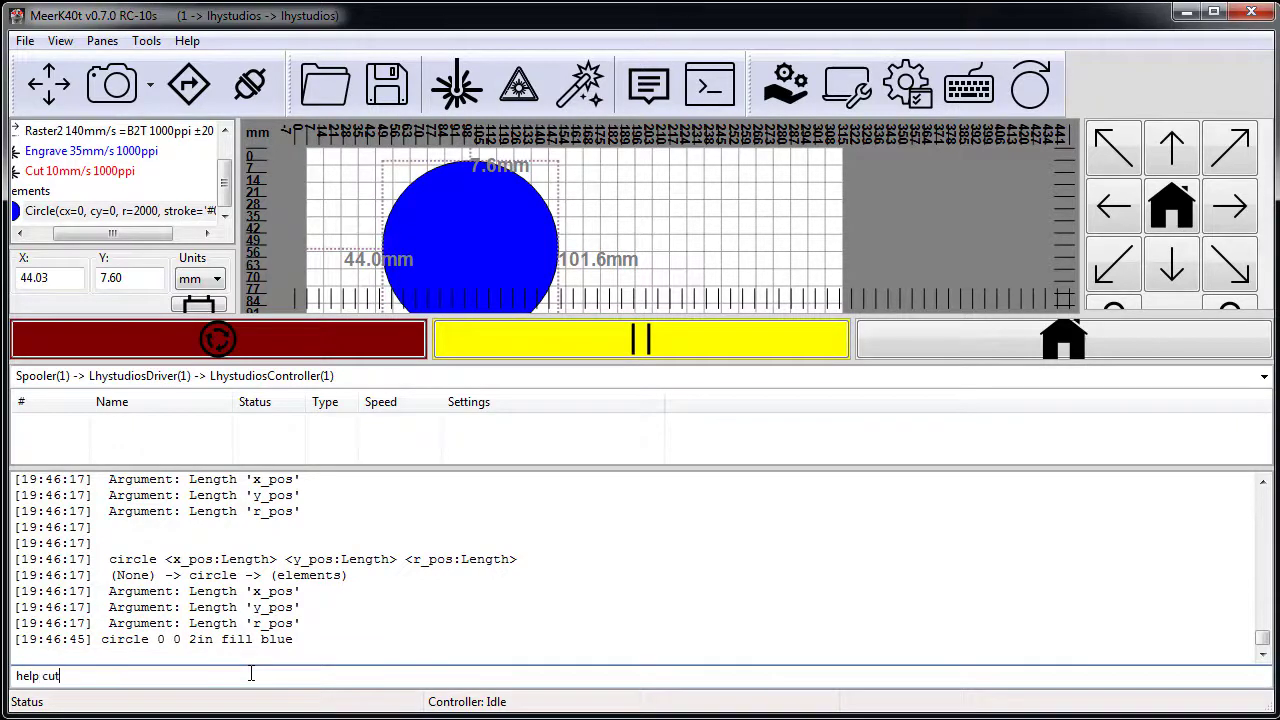
{"action": "key", "text": "Return"}
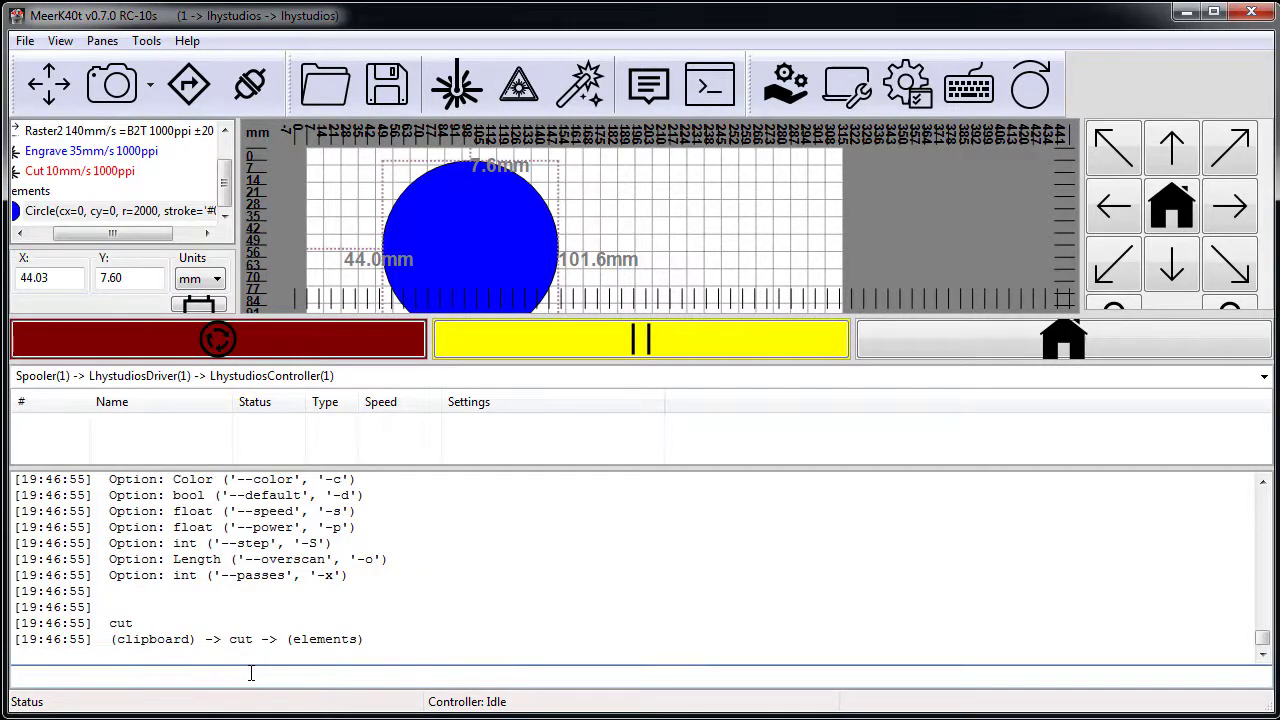
{"action": "left_click", "coordinate": [378, 606]}
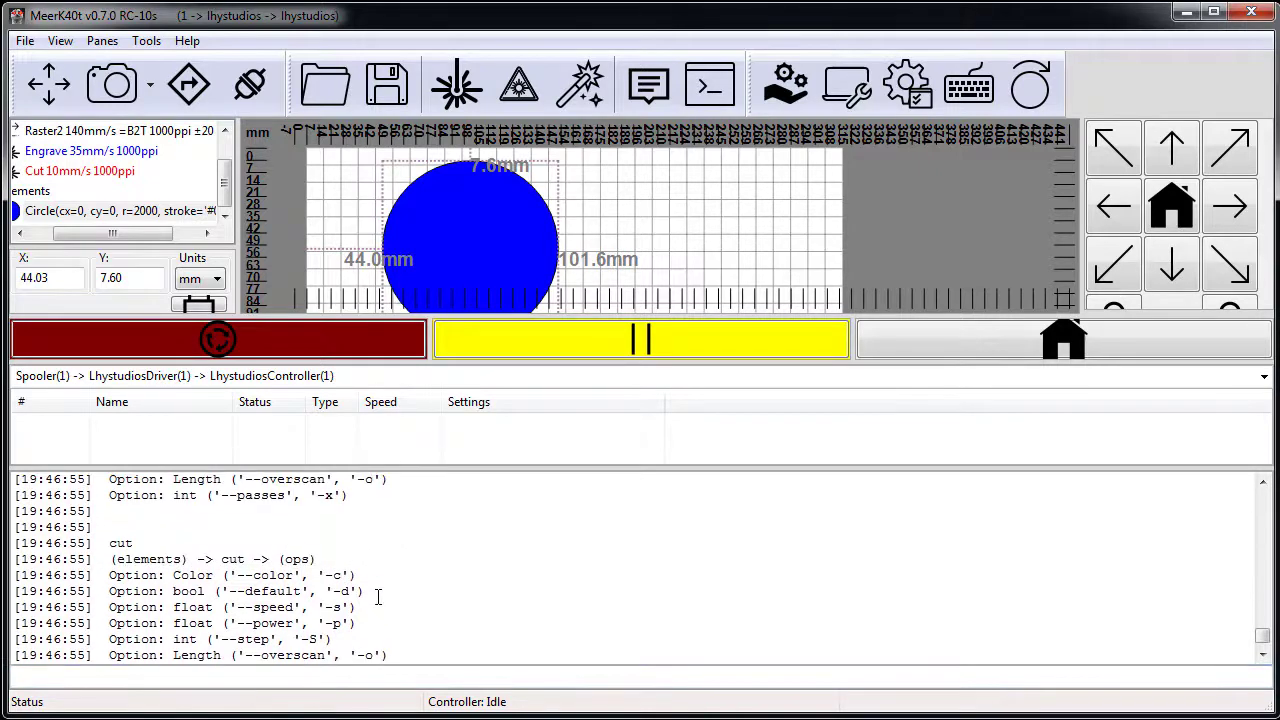
{"action": "scroll", "coordinate": [378, 596], "scroll_direction": "up", "scroll_amount": 1}
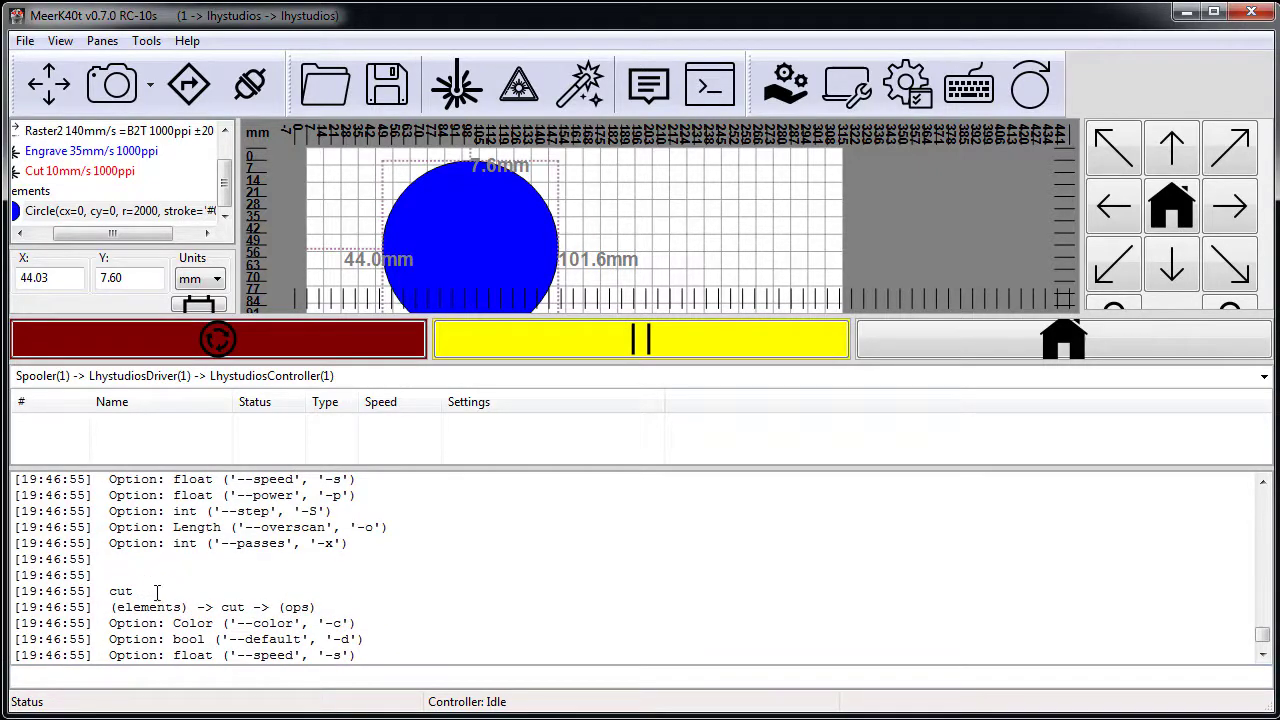
{"action": "scroll", "coordinate": [250, 587], "scroll_direction": "up", "scroll_amount": 1}
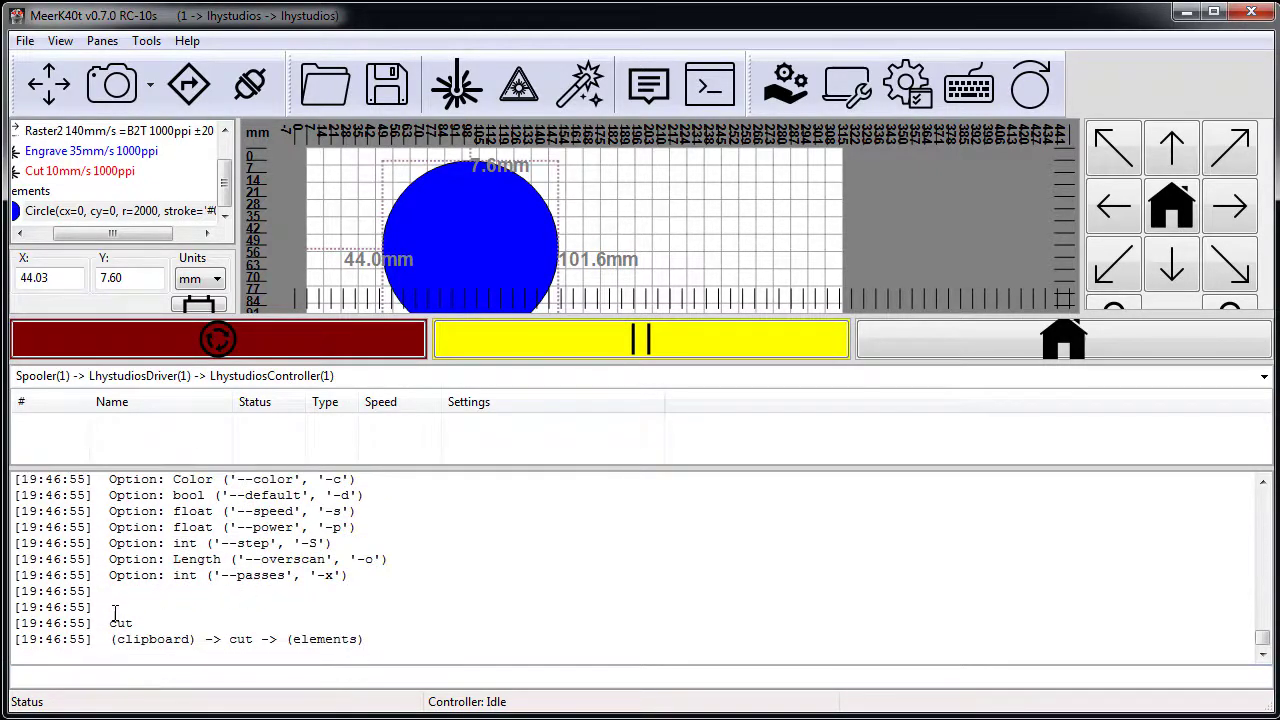
{"action": "left_click_drag", "start_coordinate": [106, 621], "coordinate": [369, 643]}
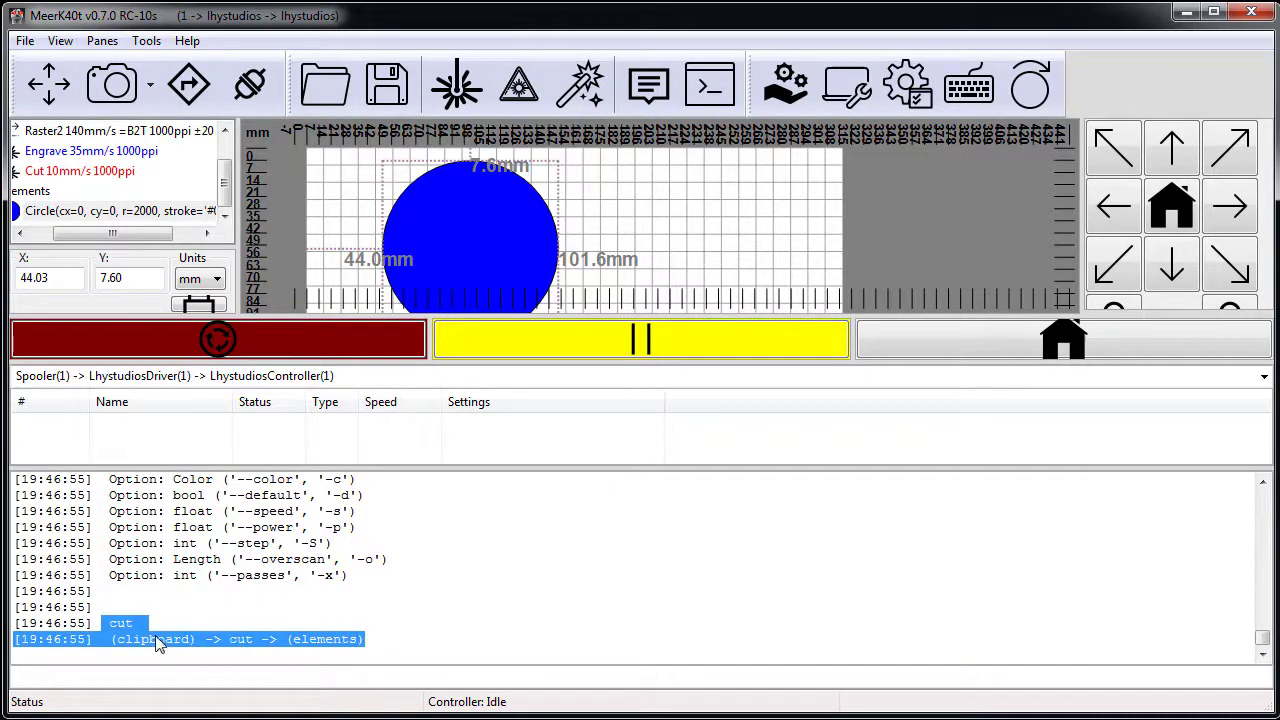
- Delete the blue circle and recreate it with its own cut operation by running "circle 0 0 2in fill blue cut --speed 3"
{"action": "left_click", "coordinate": [481, 216]}
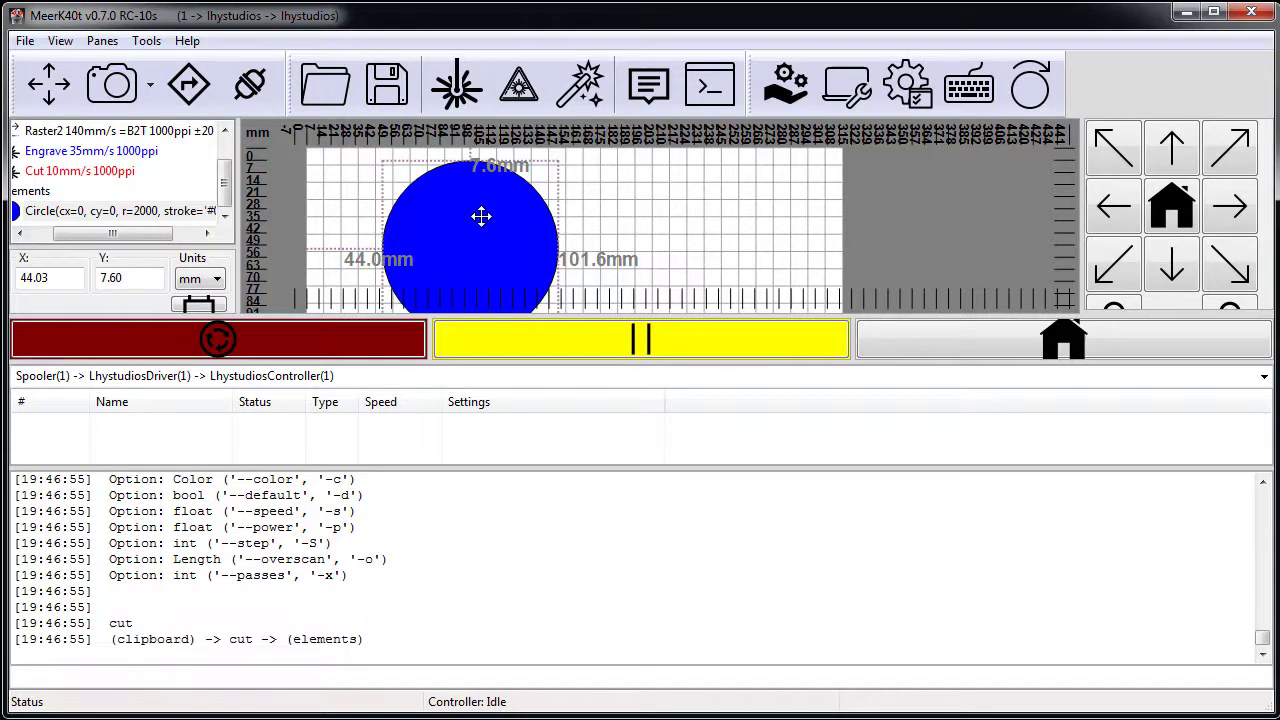
{"action": "key", "text": "Delete"}
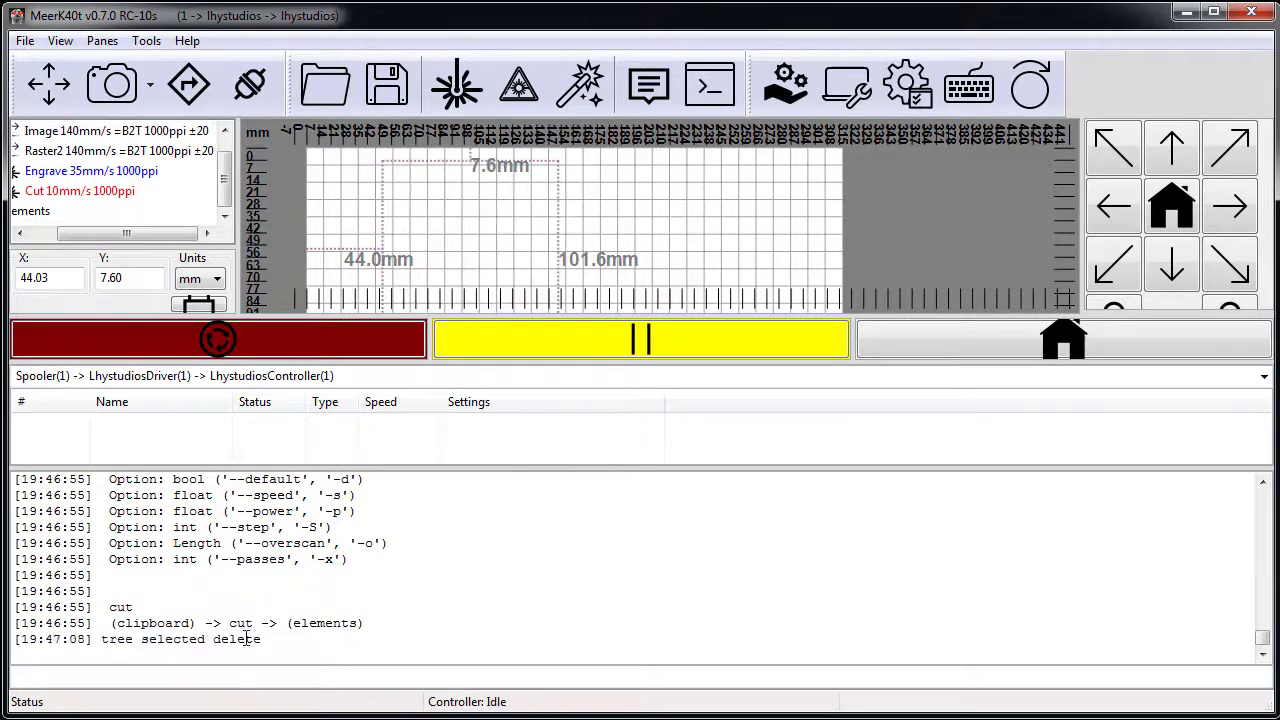
{"action": "left_click", "coordinate": [221, 675]}
{"action": "type", "text": "help cut"}
{"action": "key", "text": "Up"}
{"action": "type", "text": "cut"}
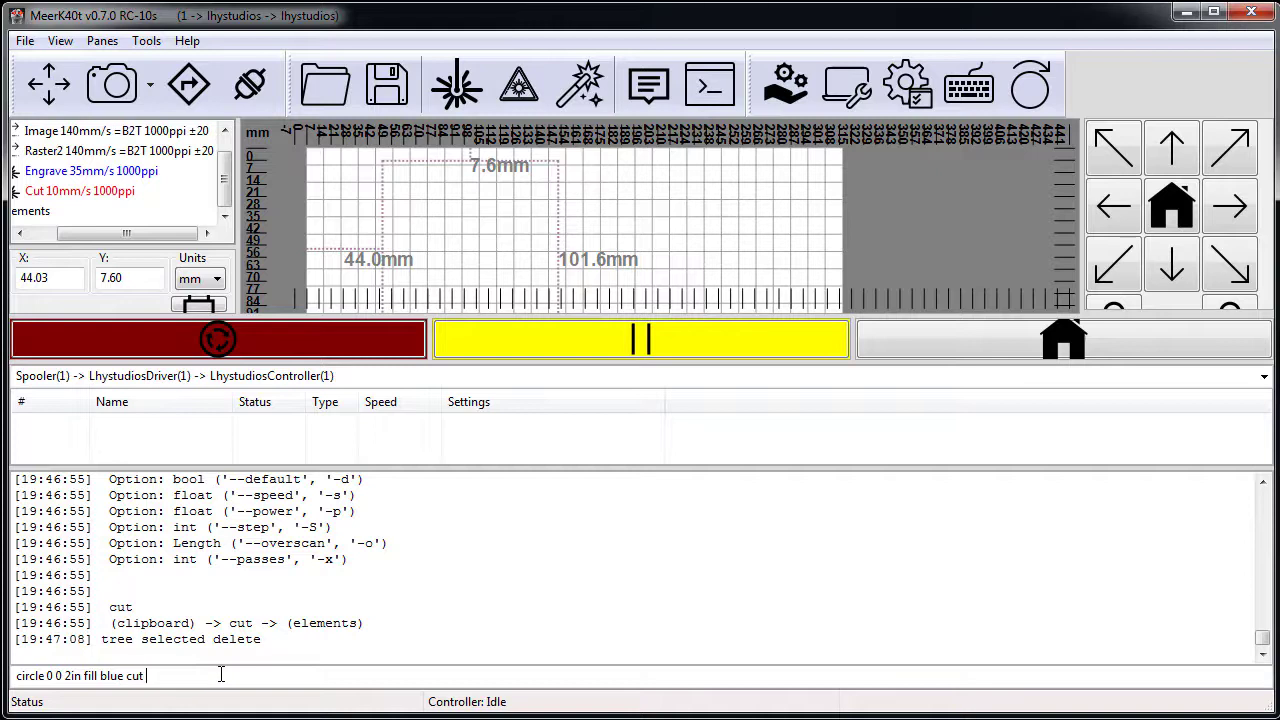
{"action": "left_click", "coordinate": [368, 527]}
{"action": "scroll", "coordinate": [368, 527], "scroll_direction": "up", "scroll_amount": 1}
{"action": "left_click", "coordinate": [200, 677]}
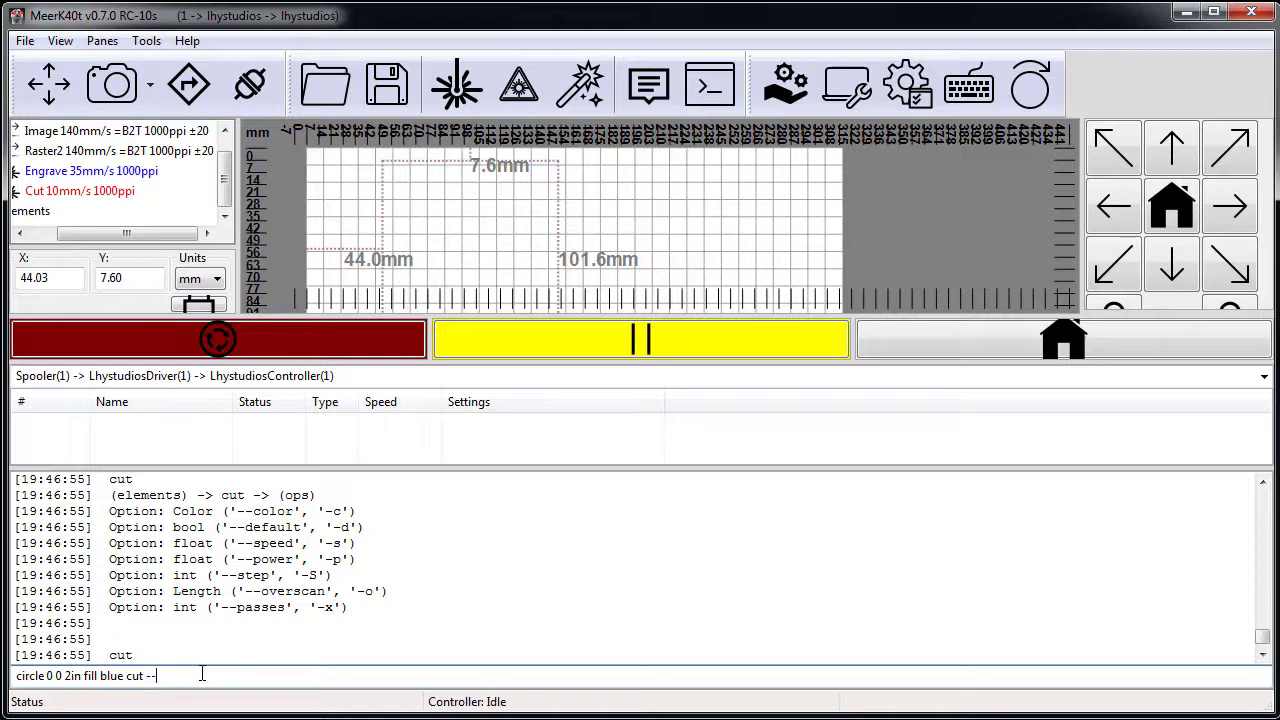
{"action": "type", "text": "peed 3"}
{"action": "key", "text": "Return"}
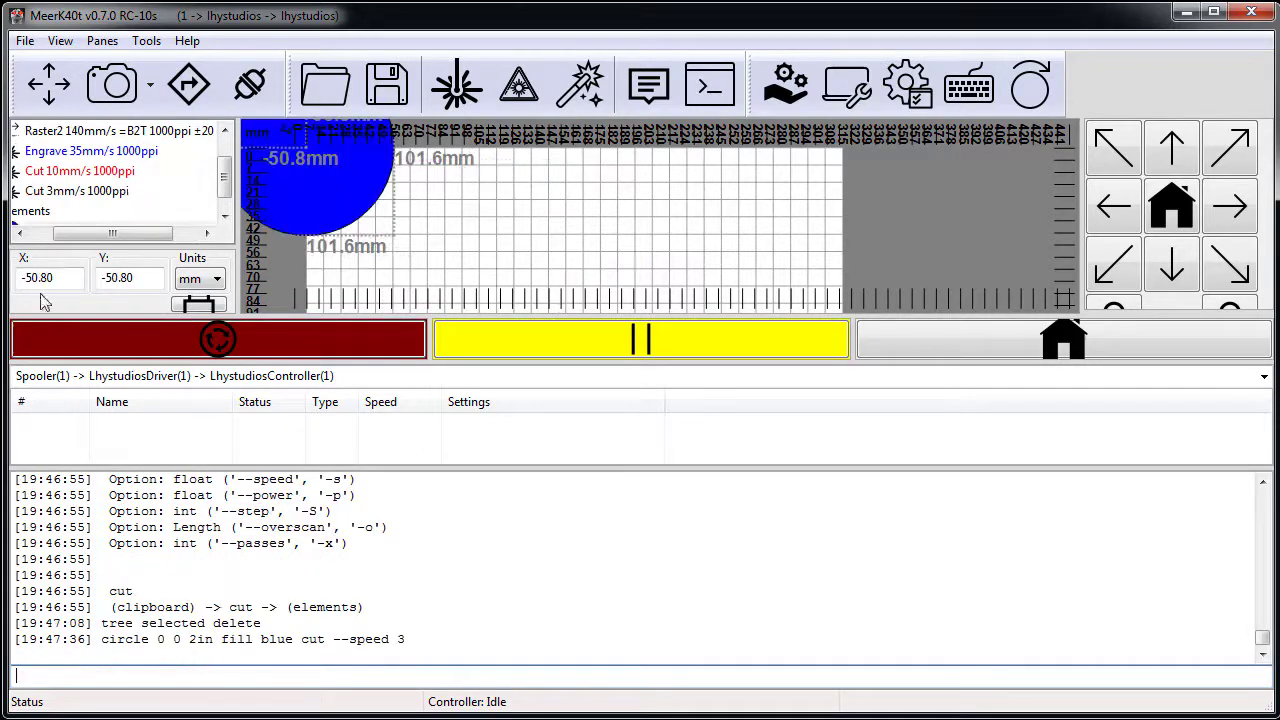
{"action": "left_click", "coordinate": [38, 233]}
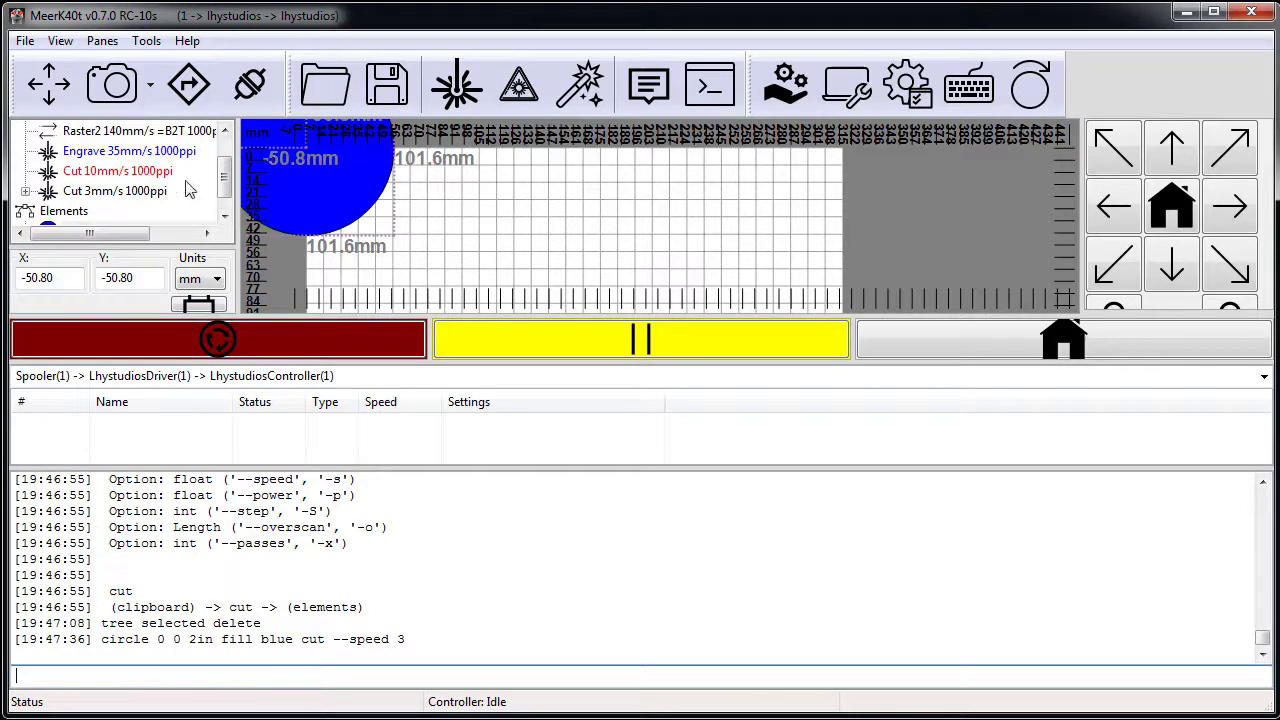
- Expand the Cut 3mm/s operation and inspect the blue circle assigned to it
{"action": "left_click", "coordinate": [25, 190]}
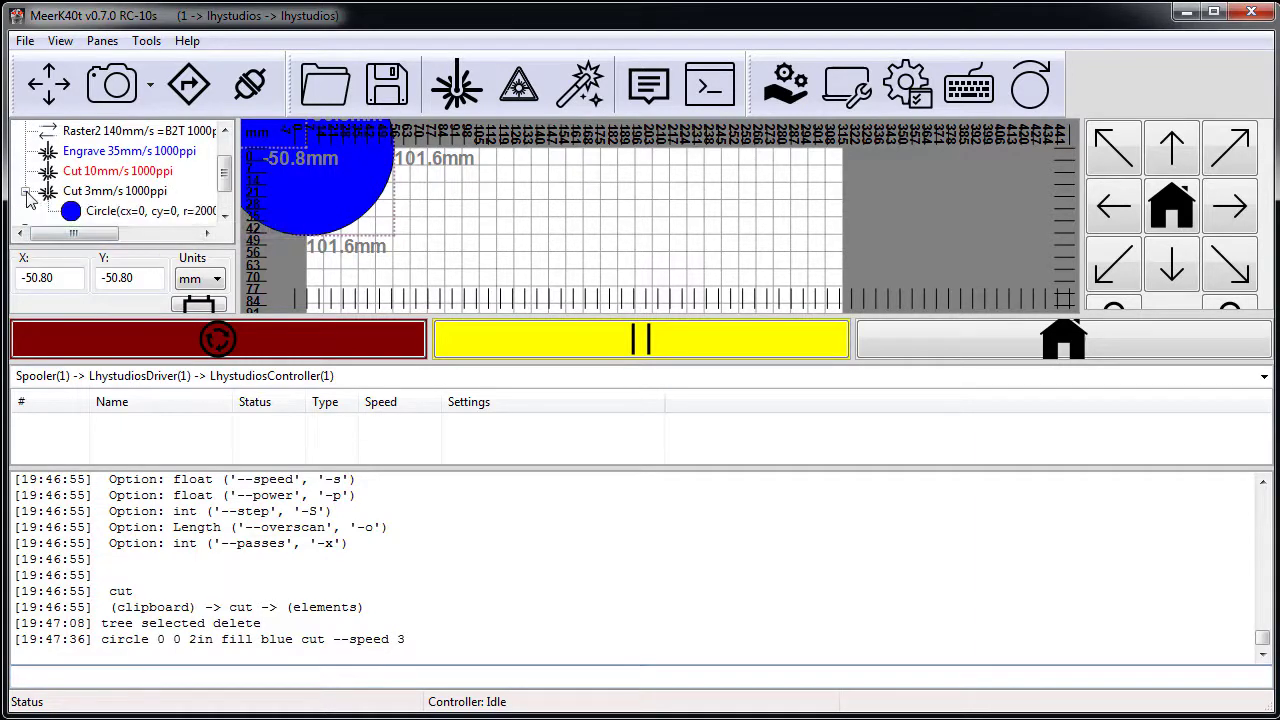
{"action": "left_click", "coordinate": [106, 197]}
{"action": "left_click", "coordinate": [90, 209]}
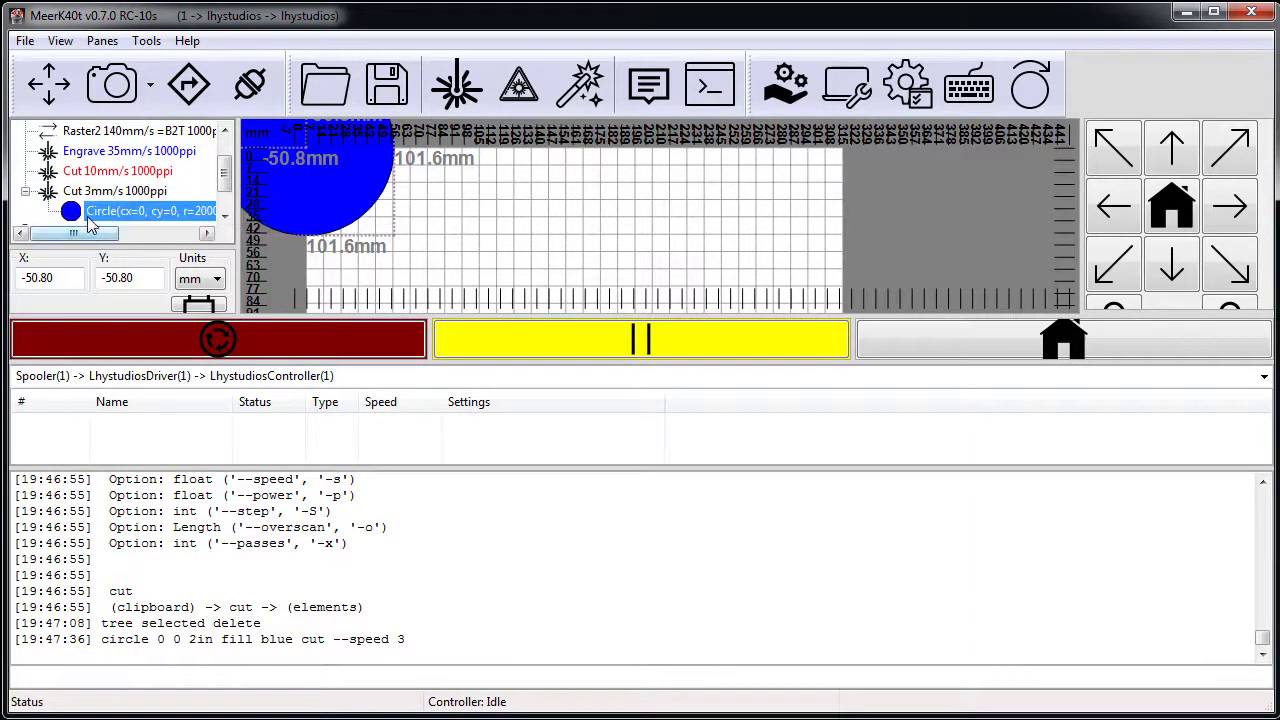
{"action": "left_click", "coordinate": [90, 192]}
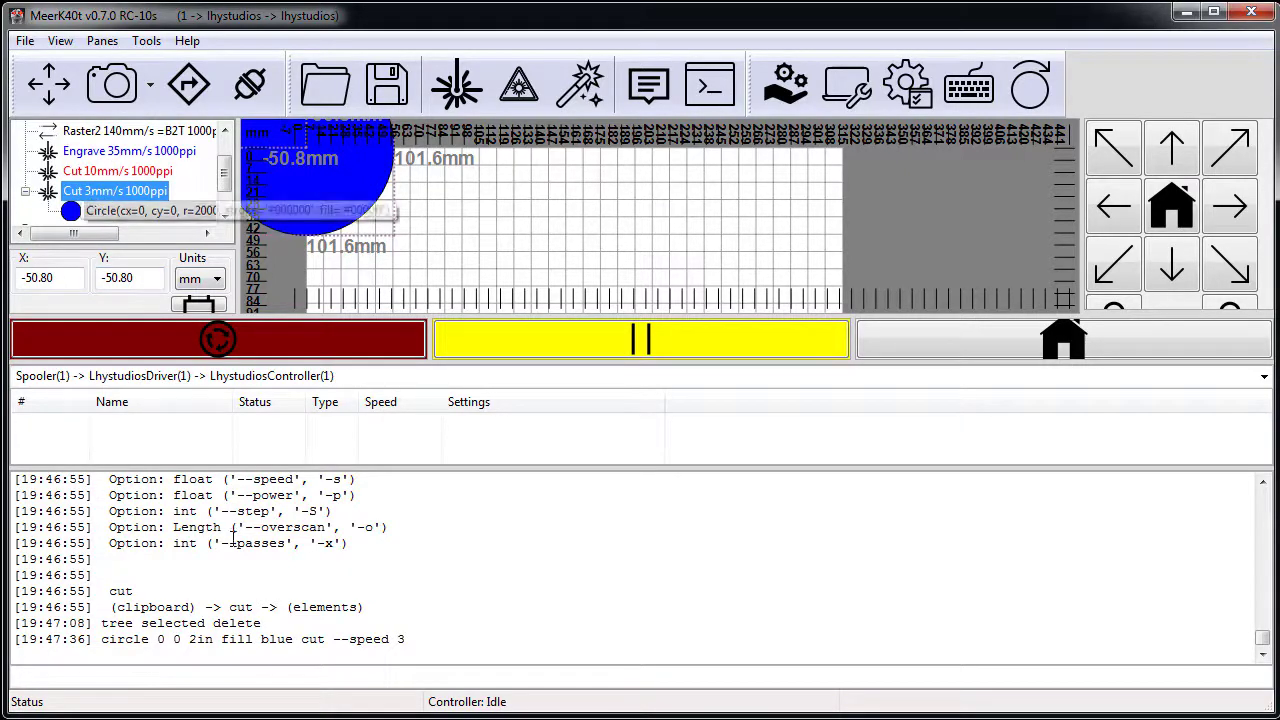
- Create the circle with its cut operation and send it to a plan by running "circle 0 0 2in fill blue cut --speed 3 plan"
{"action": "left_click", "coordinate": [187, 672]}
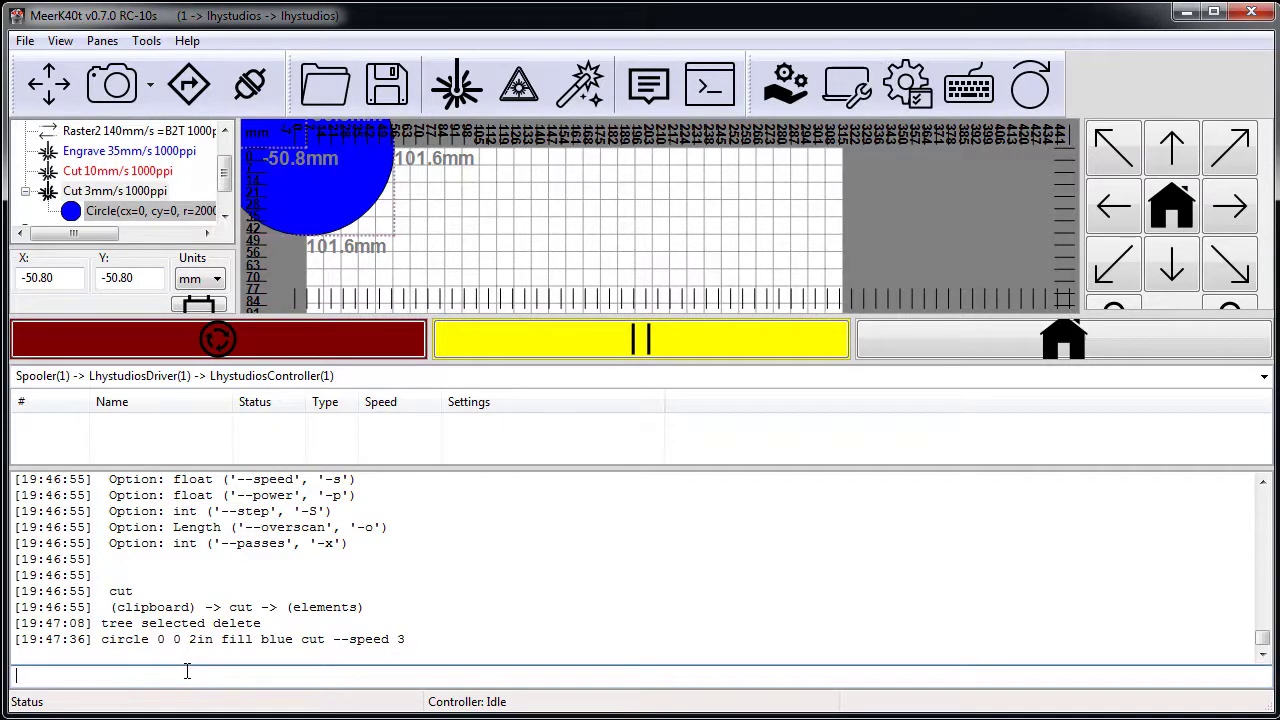
{"action": "key", "text": "Up"}
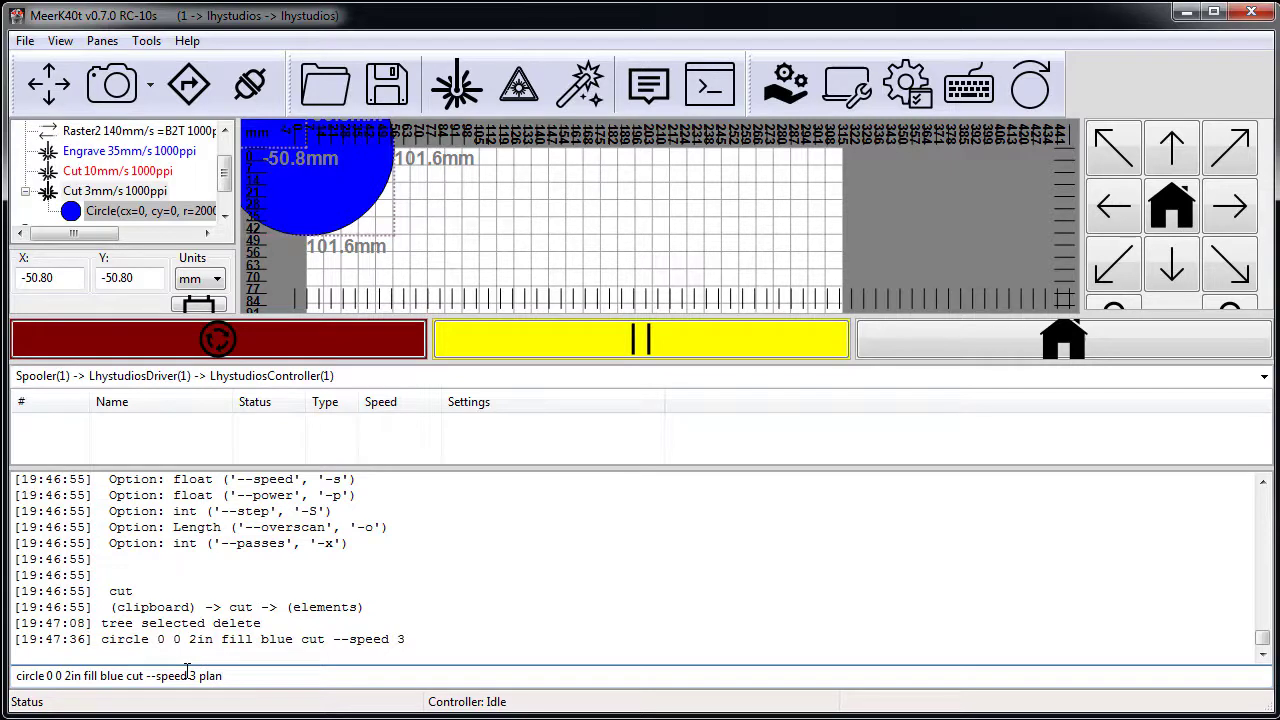
{"action": "key", "text": "Return"}
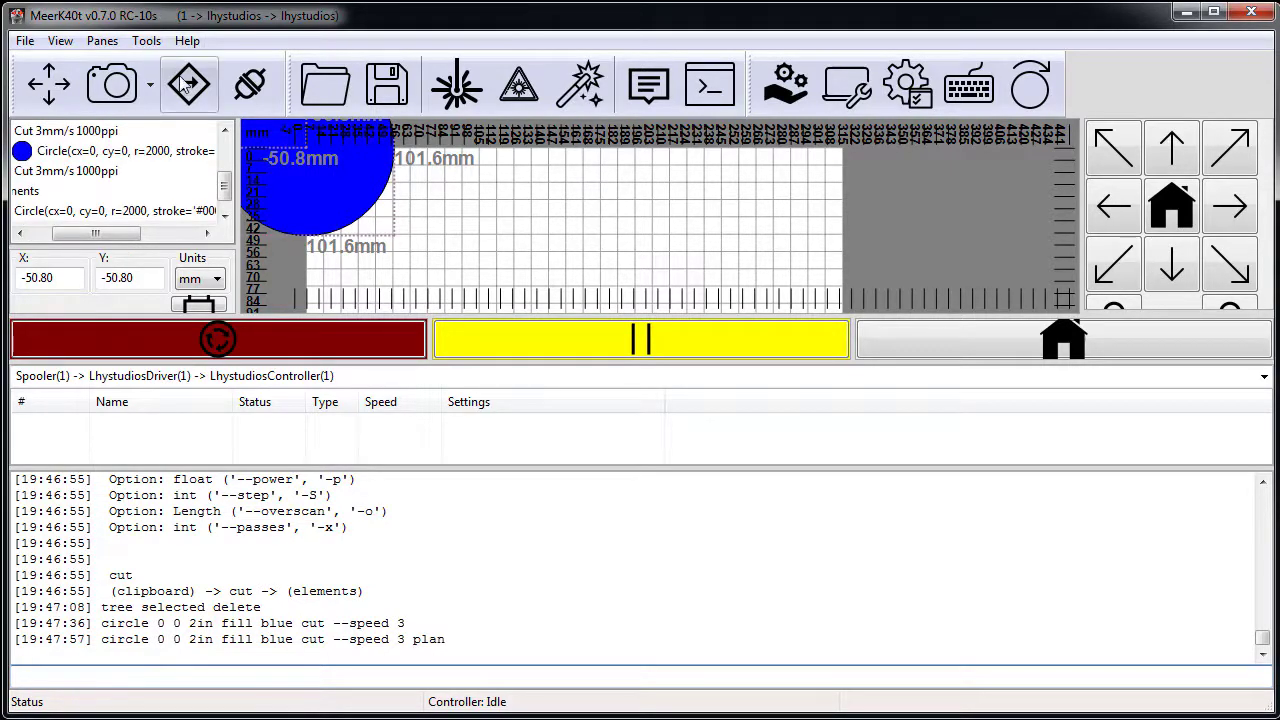
- Check the planned cut operation in the Execute Job window and copy the current operations into the plan with "plan copy"
{"action": "left_click", "coordinate": [457, 88]}
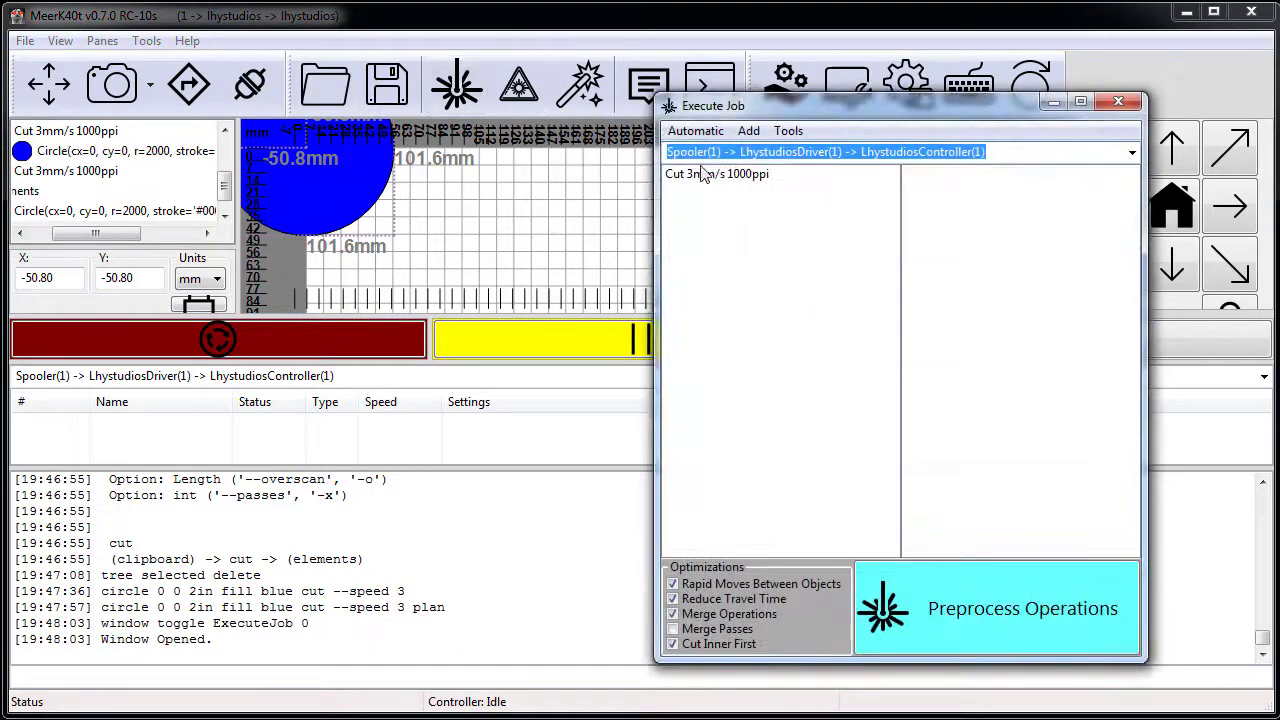
{"action": "left_click", "coordinate": [712, 176]}
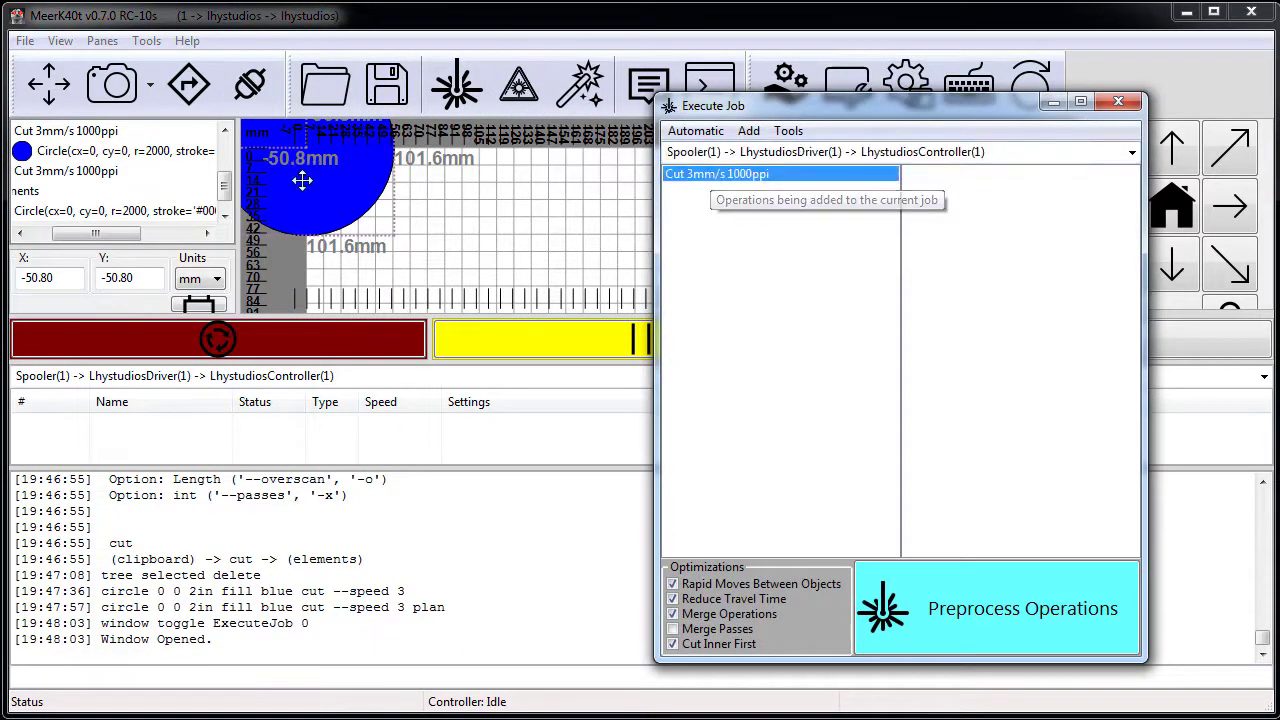
{"action": "left_click_drag", "start_coordinate": [80, 236], "coordinate": [56, 236]}
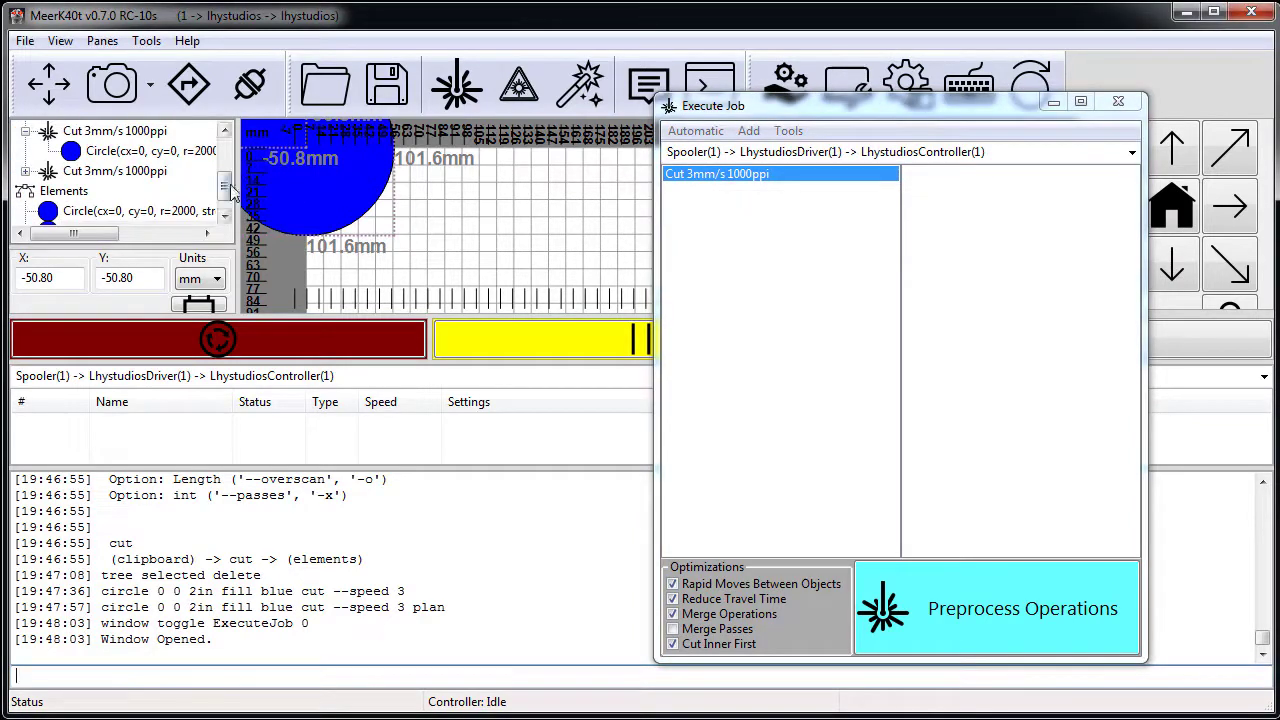
{"action": "left_click_drag", "start_coordinate": [228, 188], "coordinate": [229, 168]}
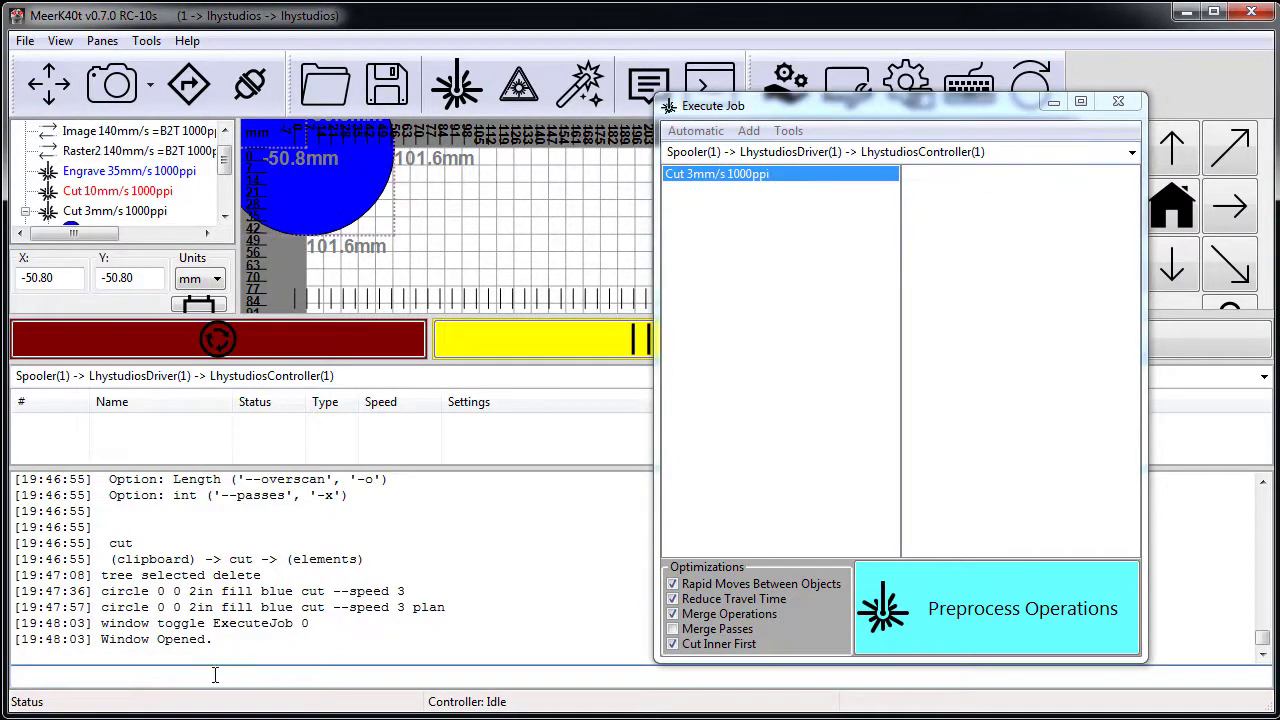
{"action": "type", "text": "lan copy"}
{"action": "key", "text": "Return"}
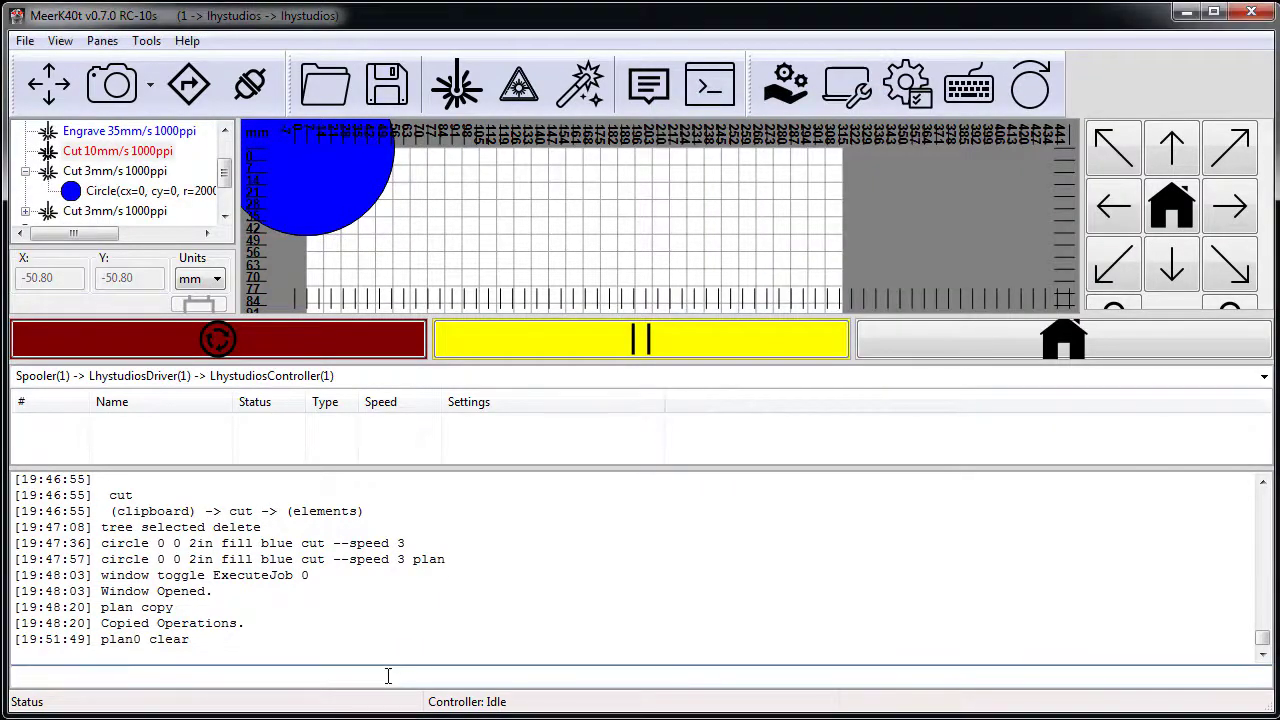
- Show the console help for the plan command and highlight the ops input it accepts
{"action": "left_click", "coordinate": [388, 676]}
{"action": "type", "text": "help plan"}
{"action": "key", "text": "Return"}
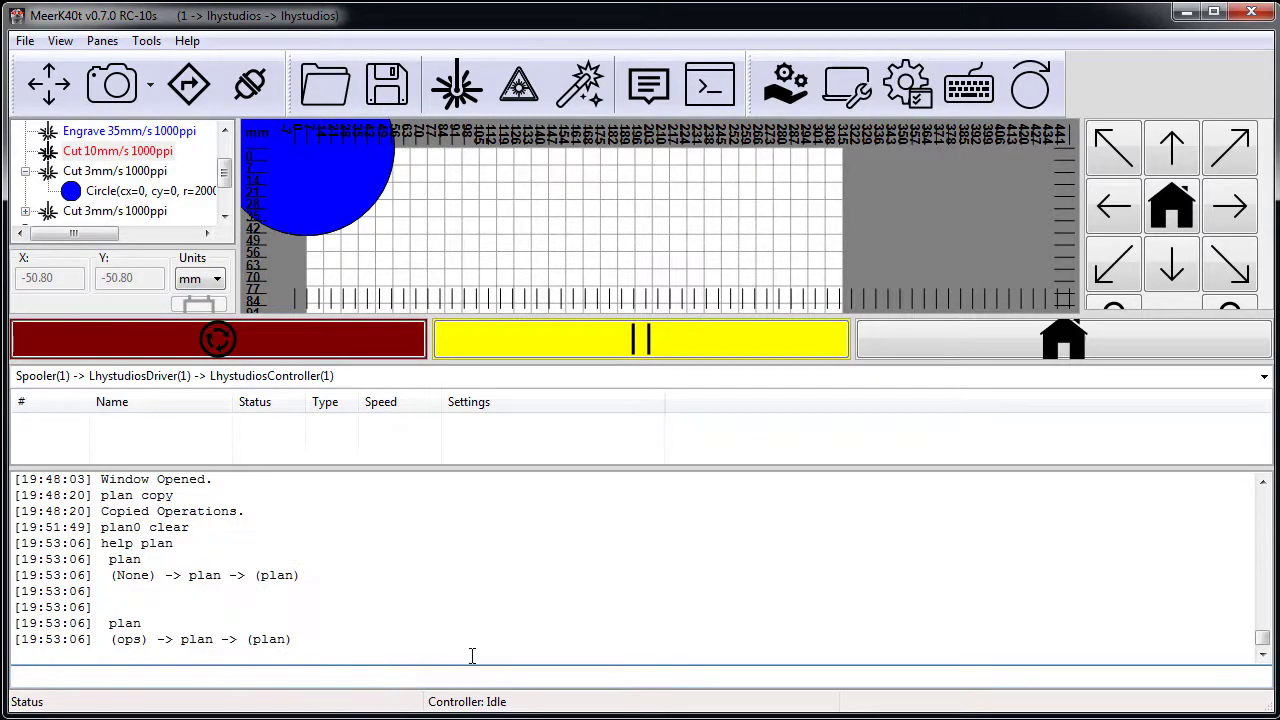
{"action": "left_click_drag", "start_coordinate": [110, 638], "coordinate": [145, 638]}
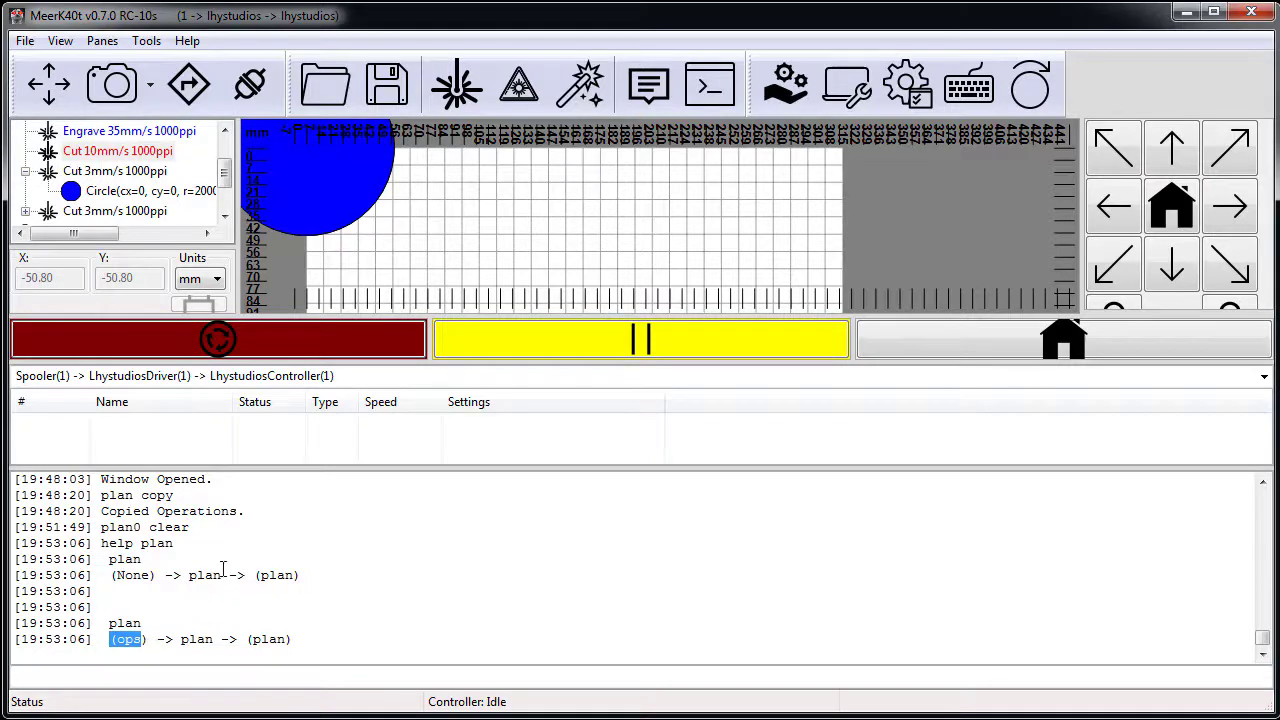
- Show the console help for the fill and cut commands to compare their input and output types
{"action": "left_click", "coordinate": [183, 678]}
{"action": "type", "text": "help fill"}
{"action": "key", "text": "Return"}
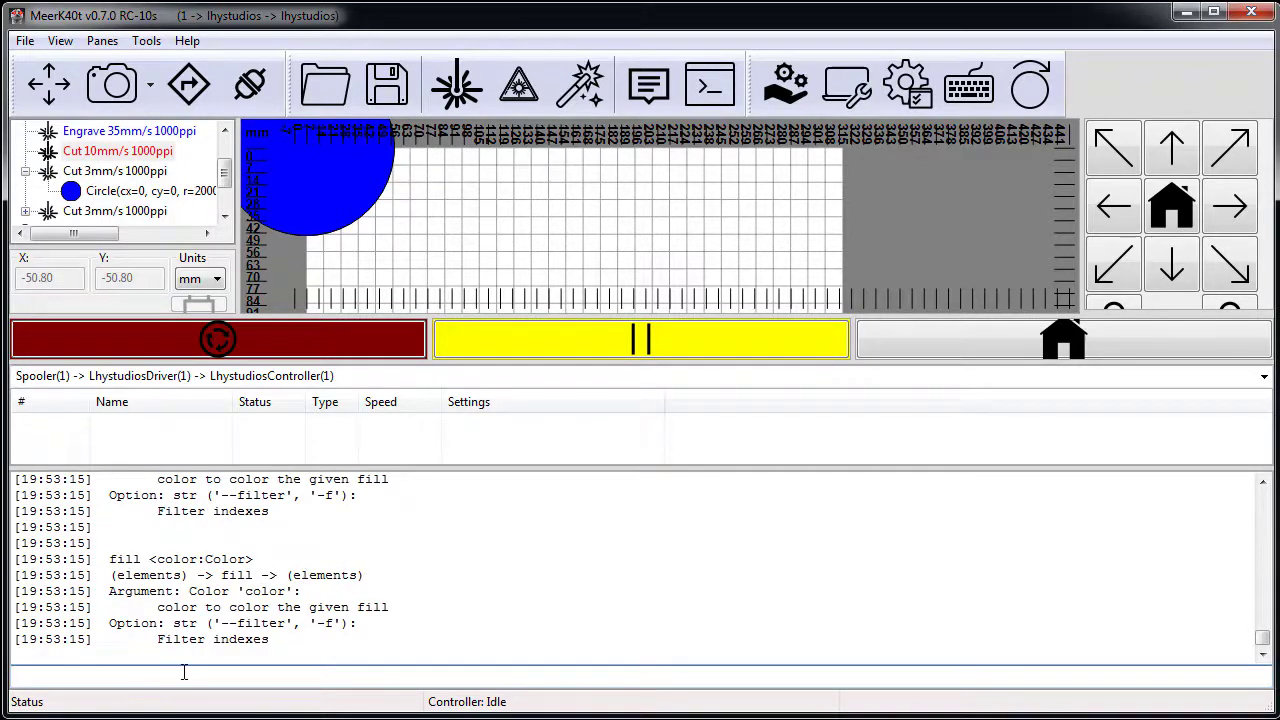
{"action": "type", "text": "help cut"}
{"action": "key", "text": "Return"}
{"action": "left_click", "coordinate": [313, 563]}
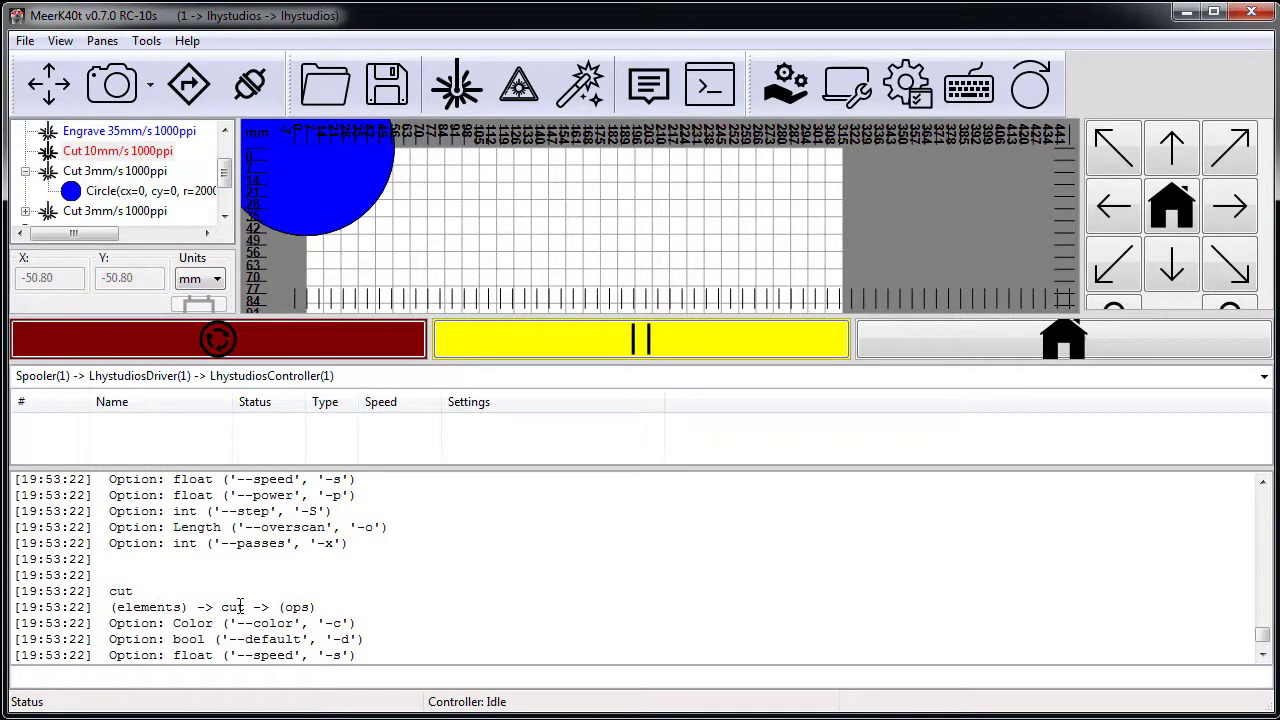
- Show the plan command help again, highlight its ops-to-plan conversion, and select the circle's Cut 3mm/s operation
{"action": "left_click", "coordinate": [246, 676]}
{"action": "type", "text": "help plan"}
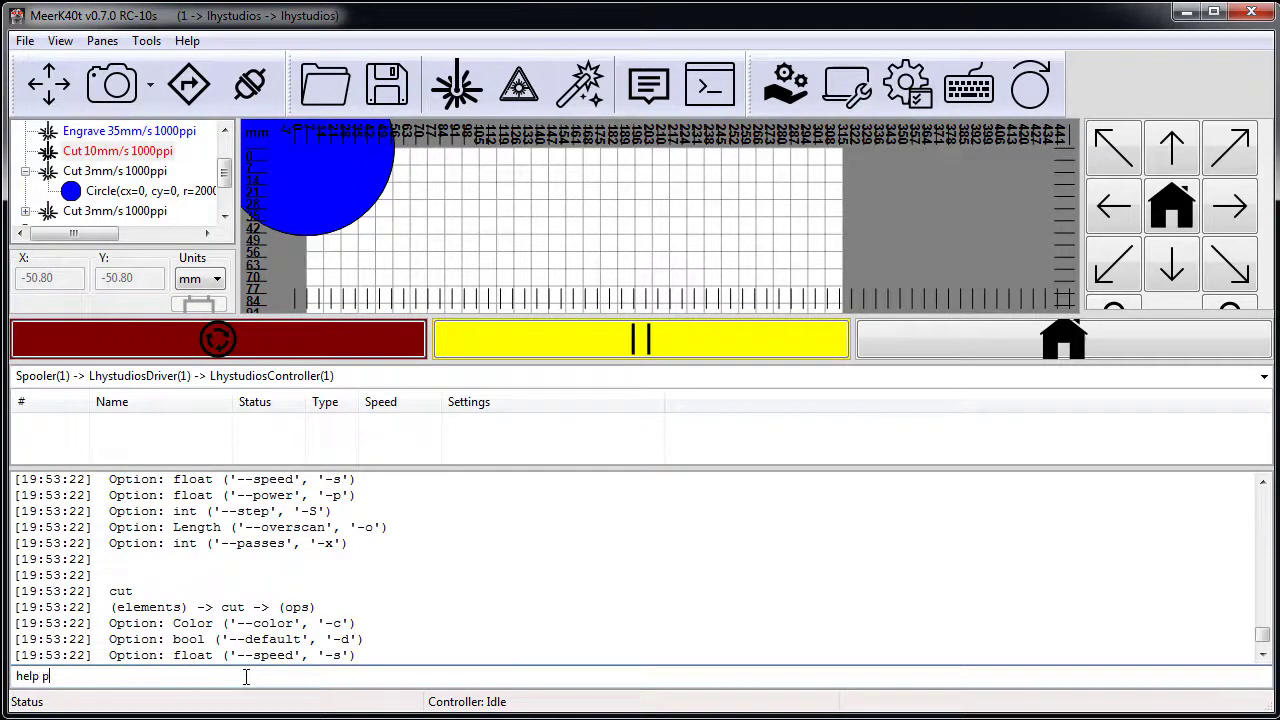
{"action": "key", "text": "Return"}
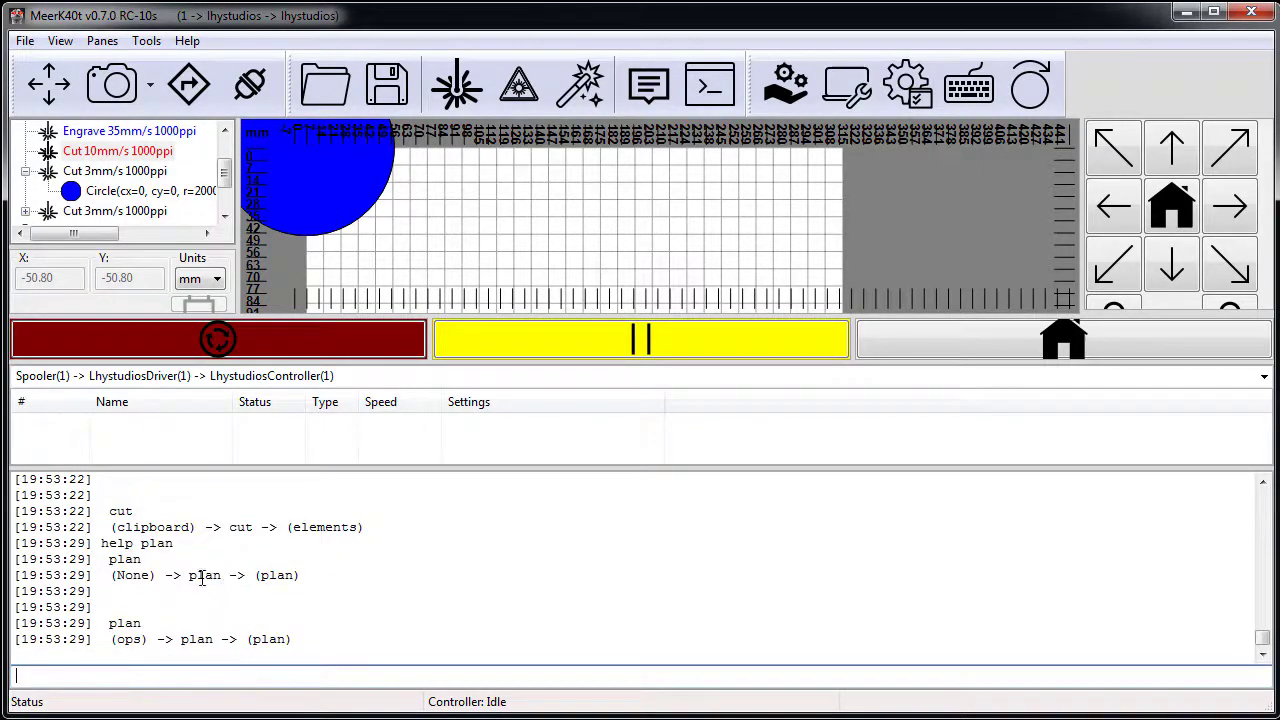
{"action": "left_click_drag", "start_coordinate": [108, 639], "coordinate": [330, 634]}
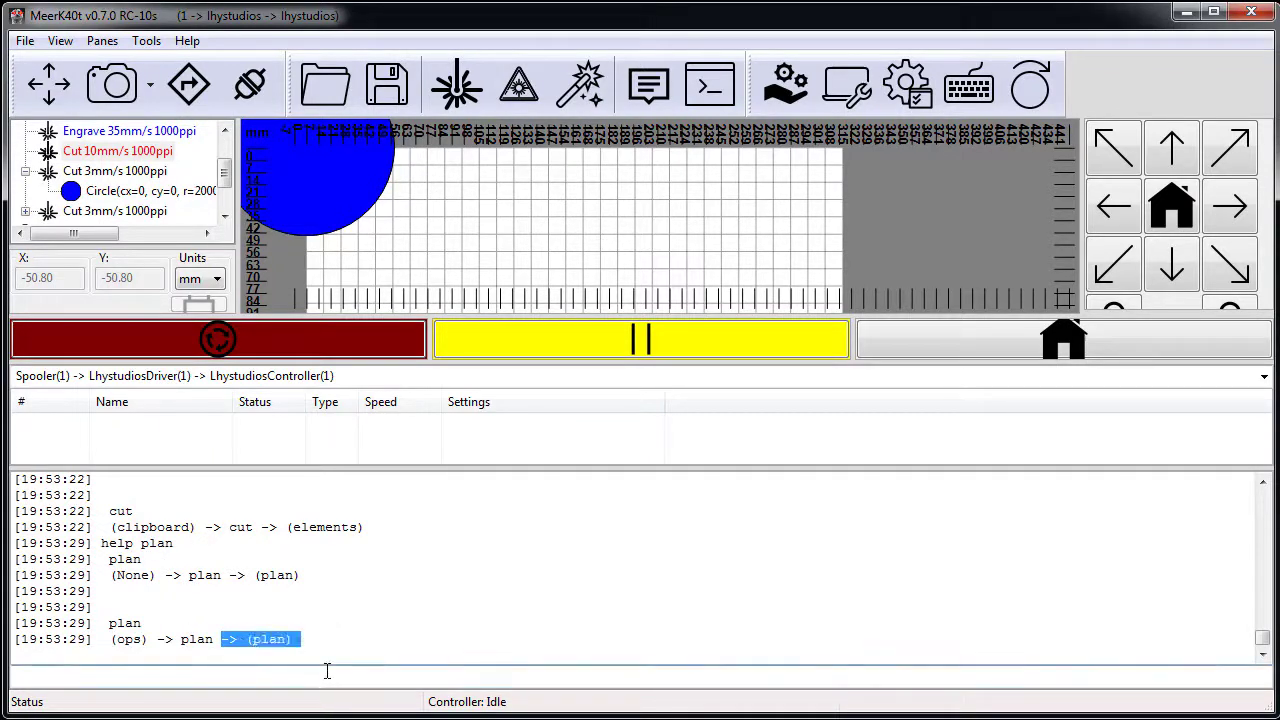
{"action": "left_click", "coordinate": [380, 677]}
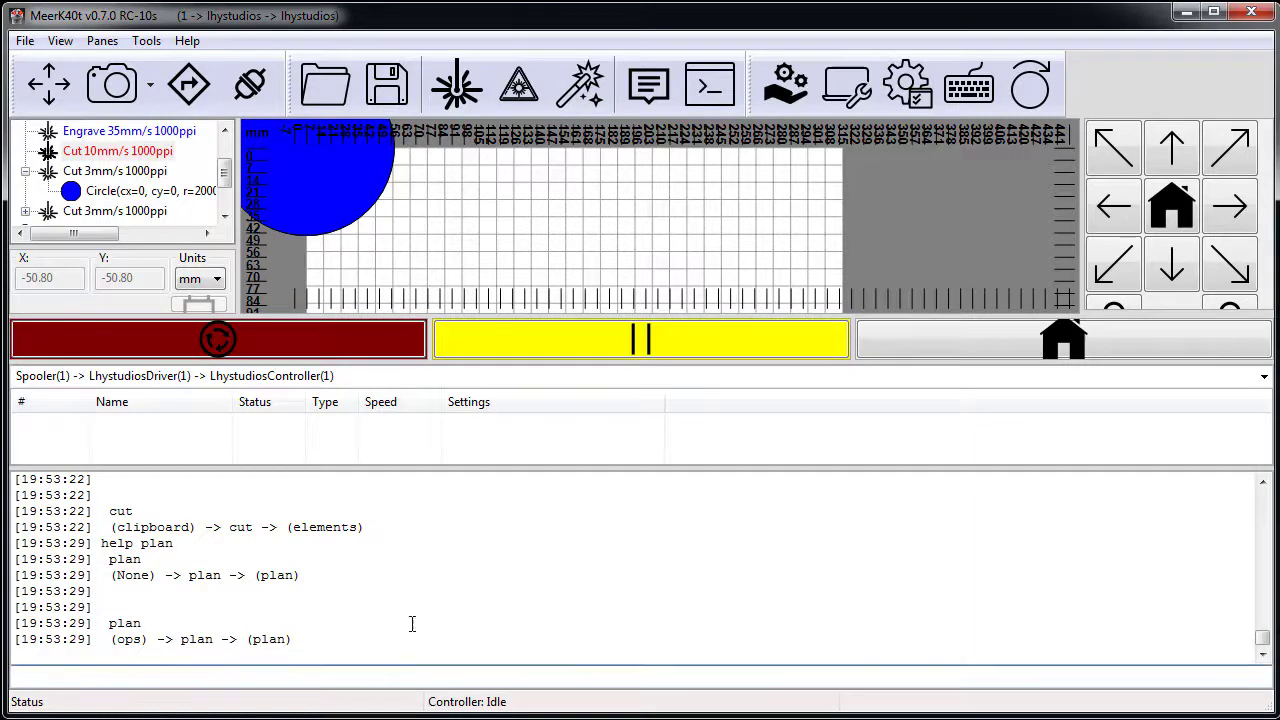
{"action": "left_click", "coordinate": [97, 176]}
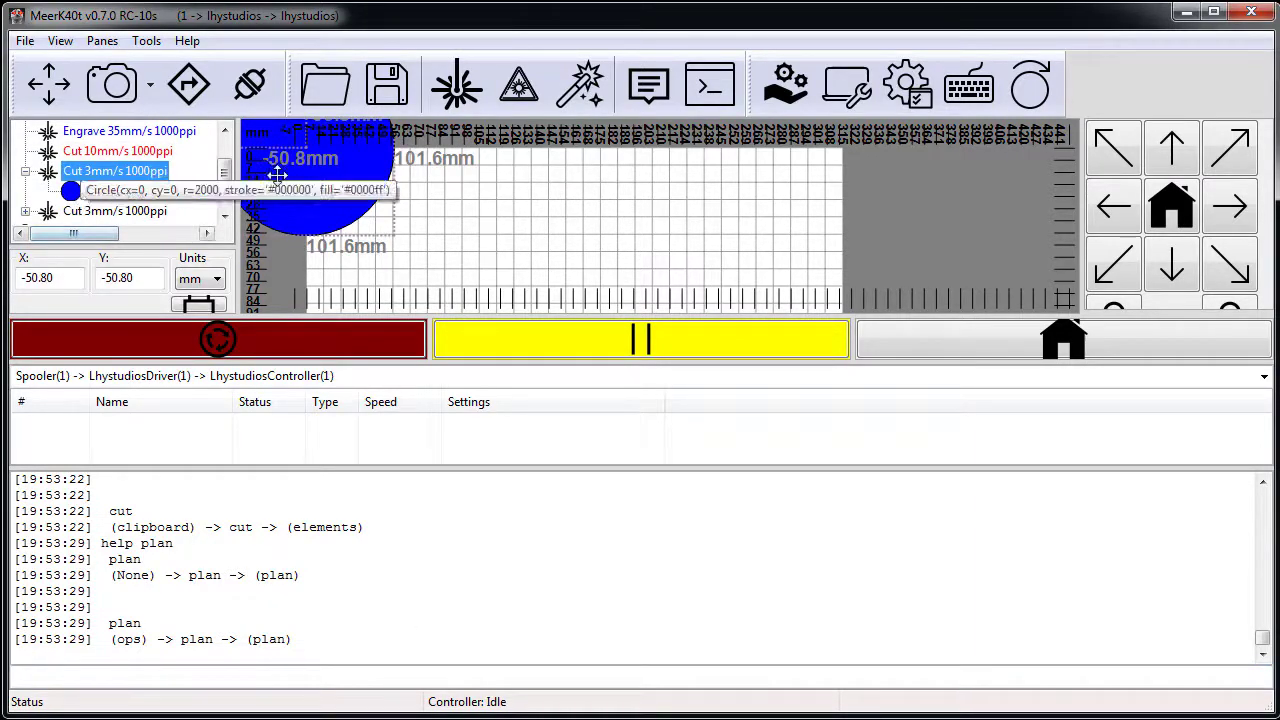
- Show the console help for the spool command and highlight its plan-to-spooler variant
{"action": "left_click", "coordinate": [208, 668]}
{"action": "type", "text": "help spool"}
{"action": "key", "text": "Return"}
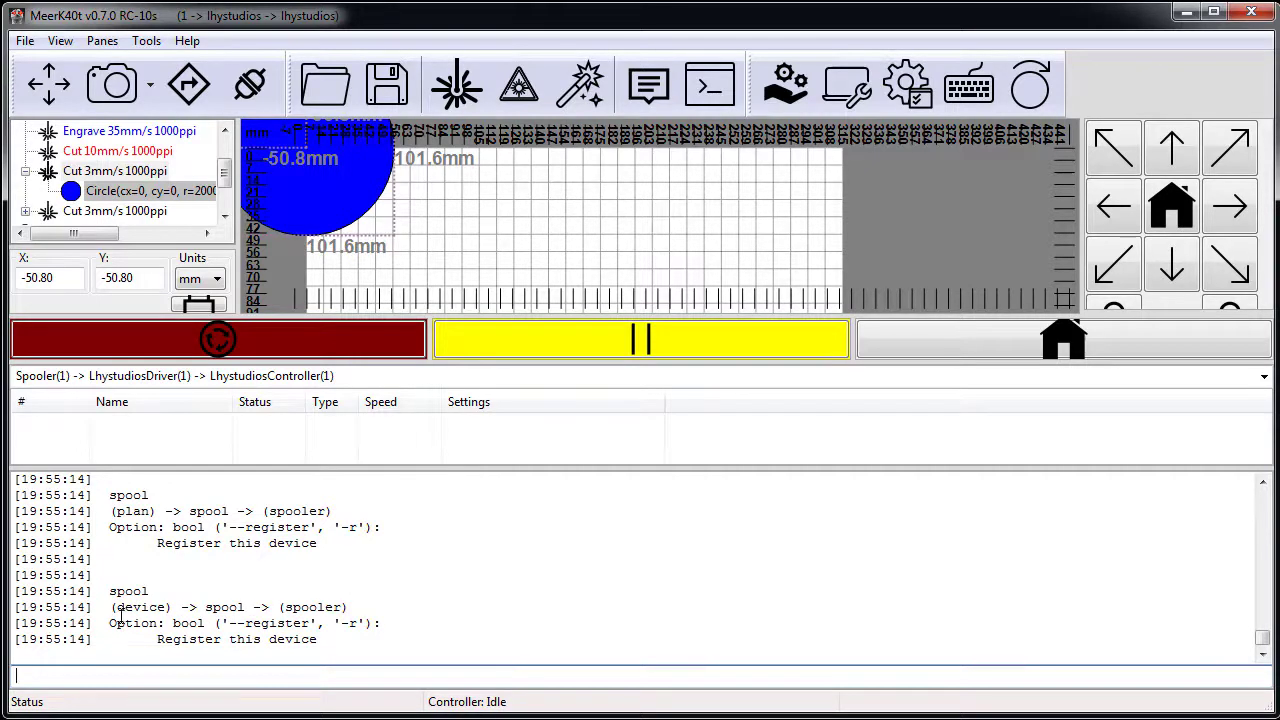
{"action": "left_click_drag", "start_coordinate": [111, 511], "coordinate": [333, 513]}
{"action": "left_click", "coordinate": [296, 520]}
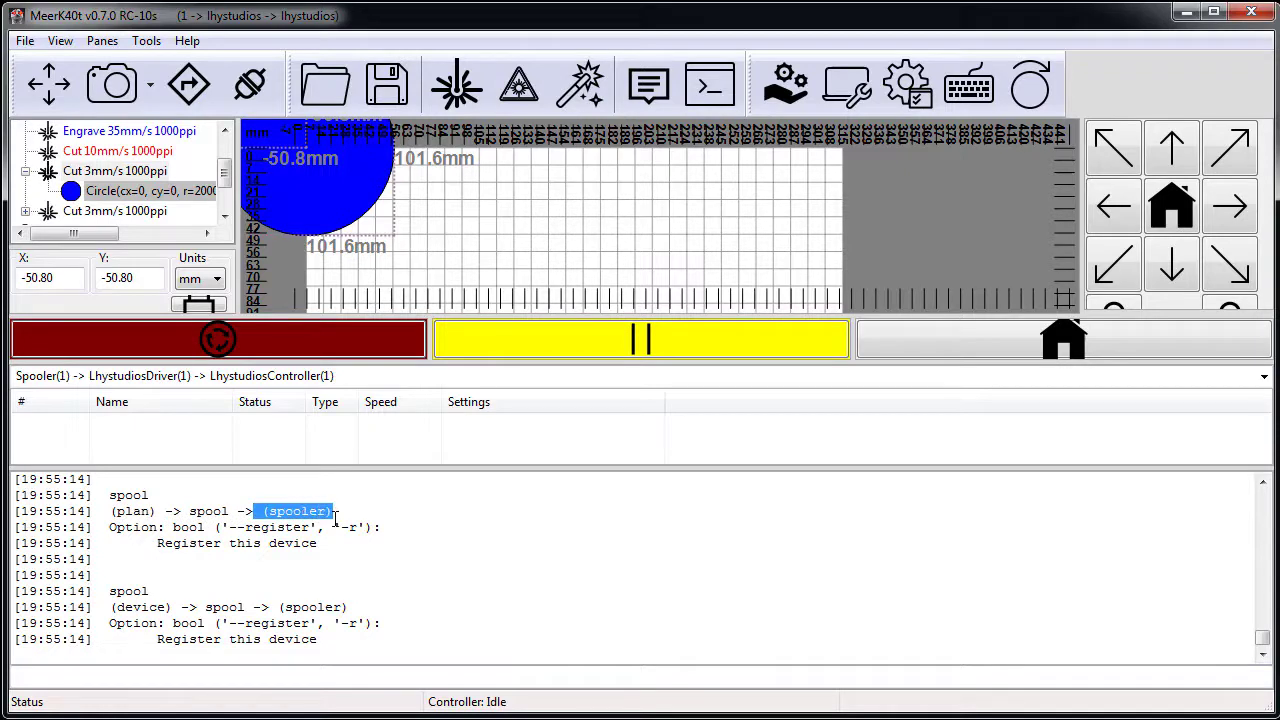
- Create and spool a new blue circle by running "circle 4in 4in 1in fill blue cut --speed 20 plan blob spool9"
{"action": "left_click", "coordinate": [395, 676]}
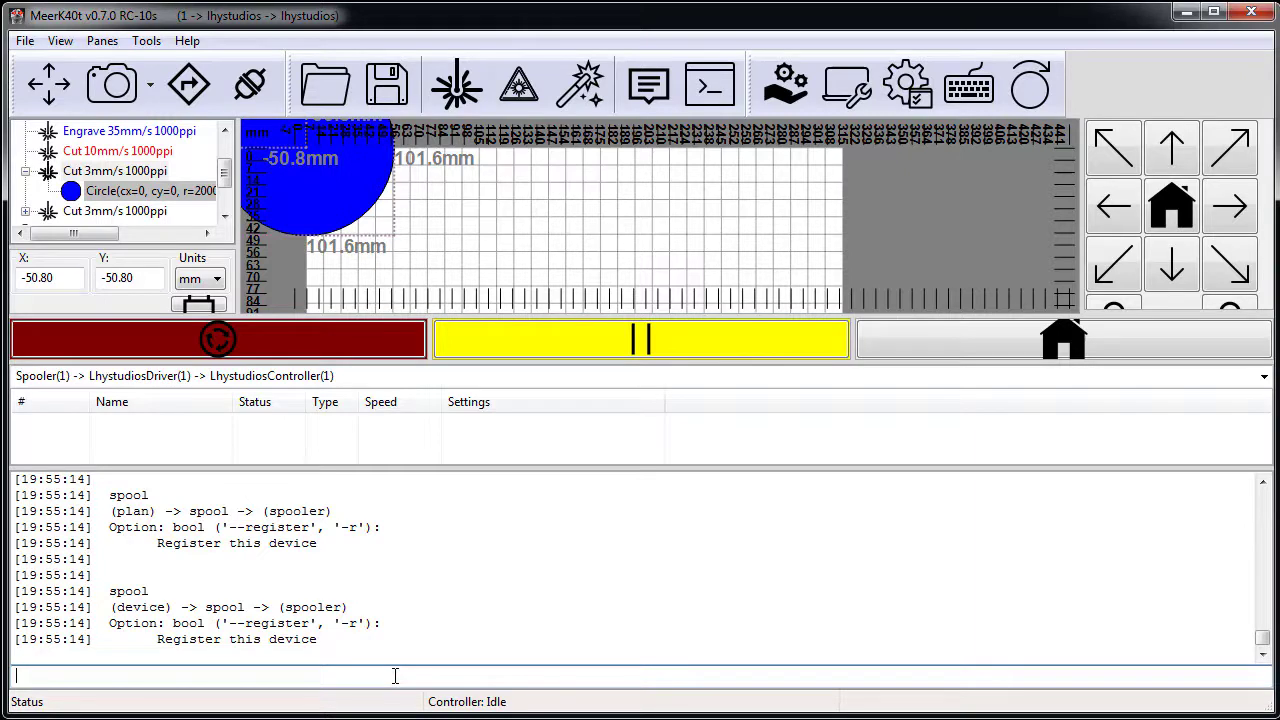
{"action": "type", "text": "circle 4in 4in 1in fill blue cut --speed"}
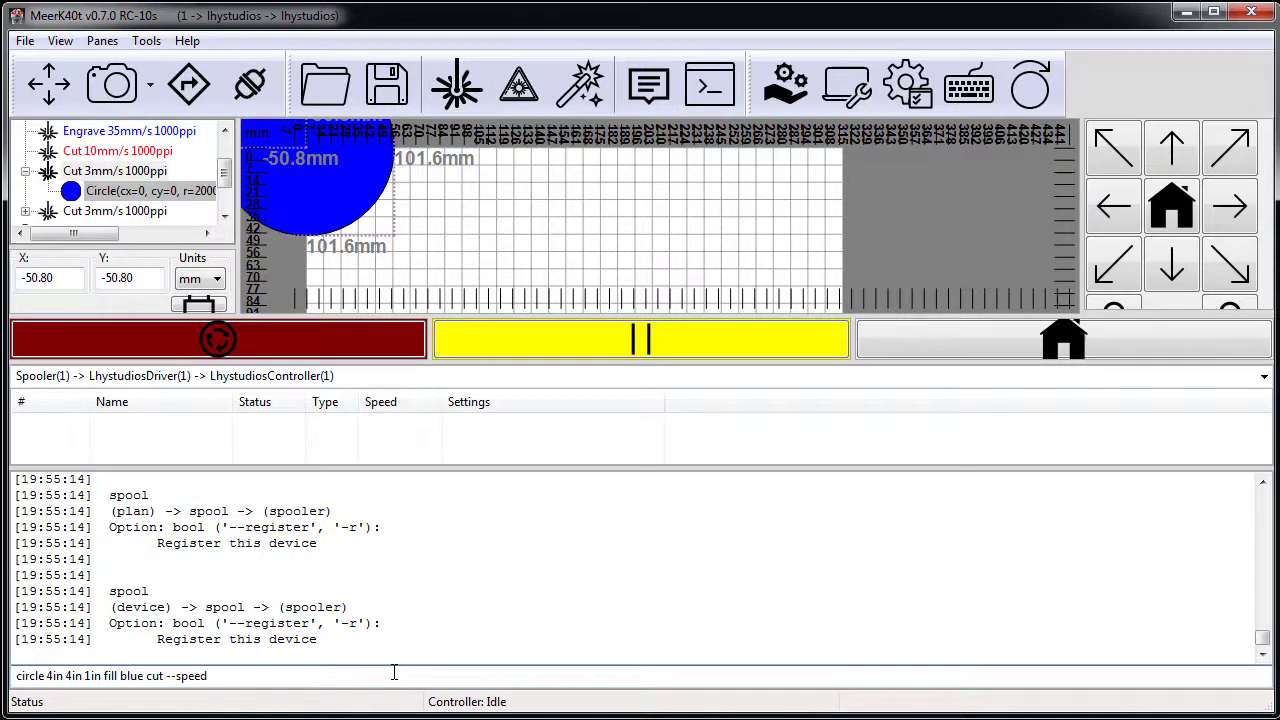
{"action": "type", "text": " 20 plan"}
{"action": "type", "text": "blob spool9"}
{"action": "key", "text": "Return"}
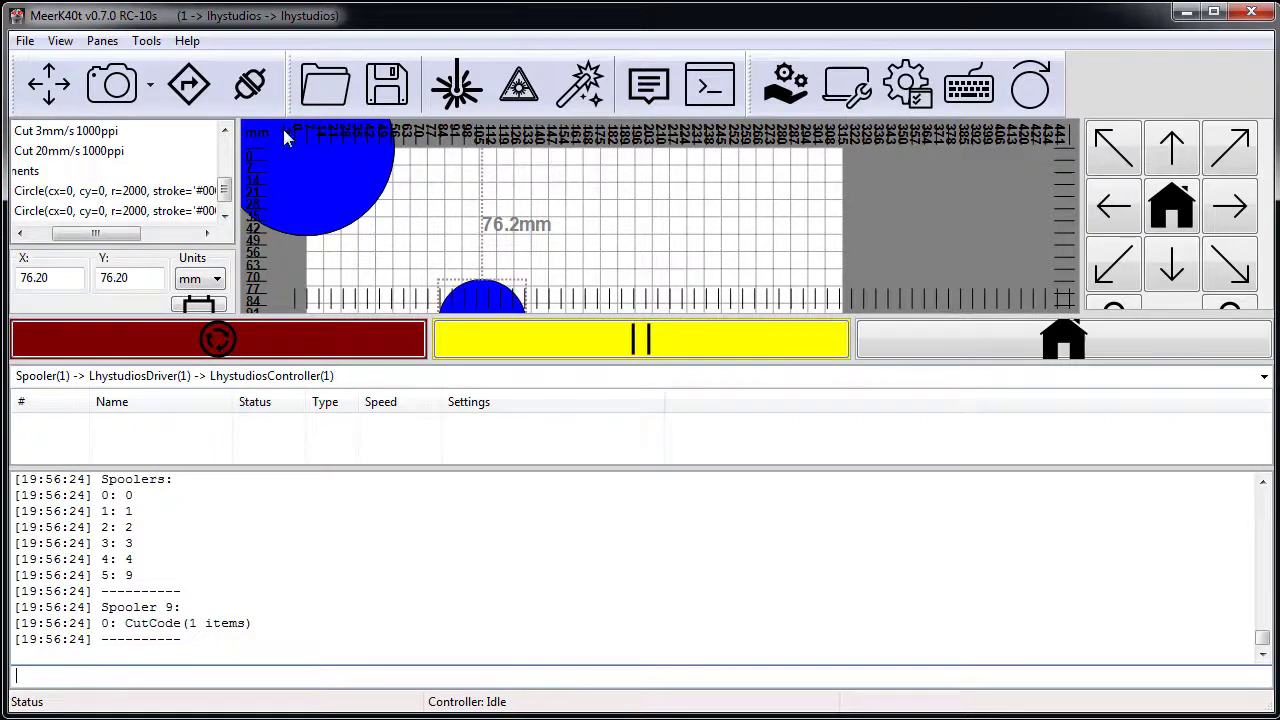
- Open the Job Spooler window, switch it to Spooler(9) and examine the queued CutCode job
{"action": "left_click", "coordinate": [190, 86]}
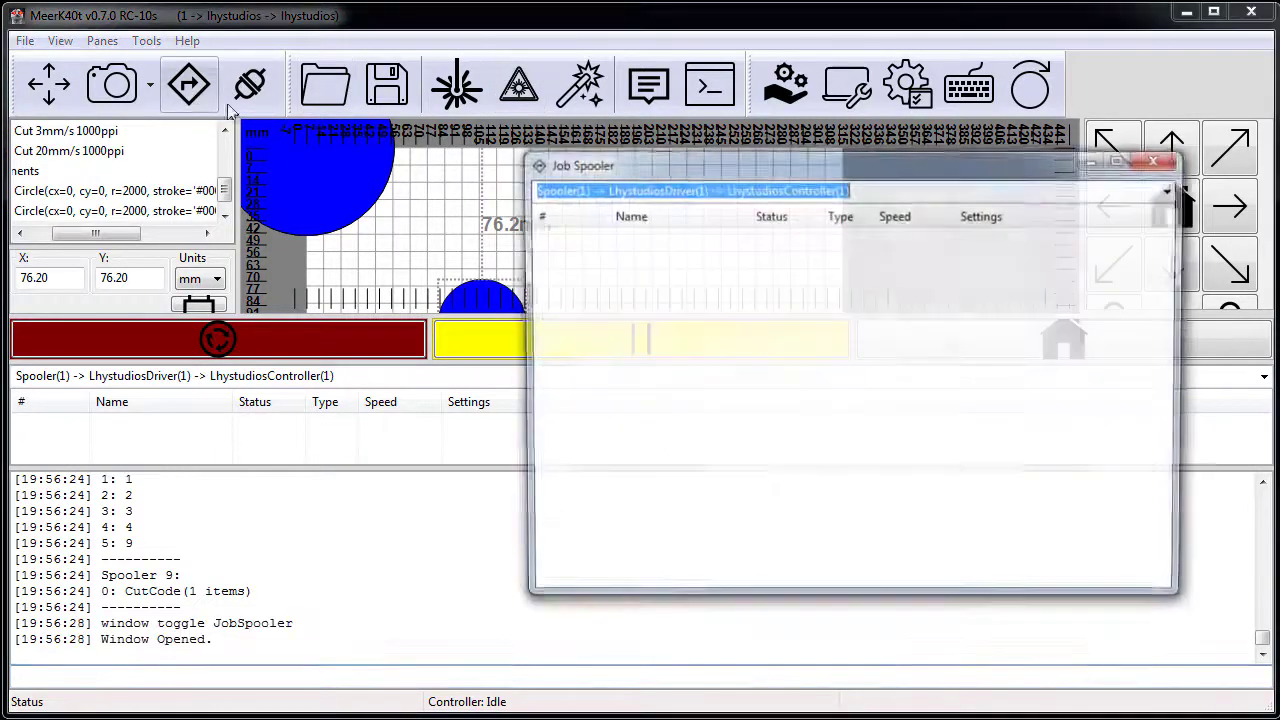
{"action": "left_click", "coordinate": [1173, 190]}
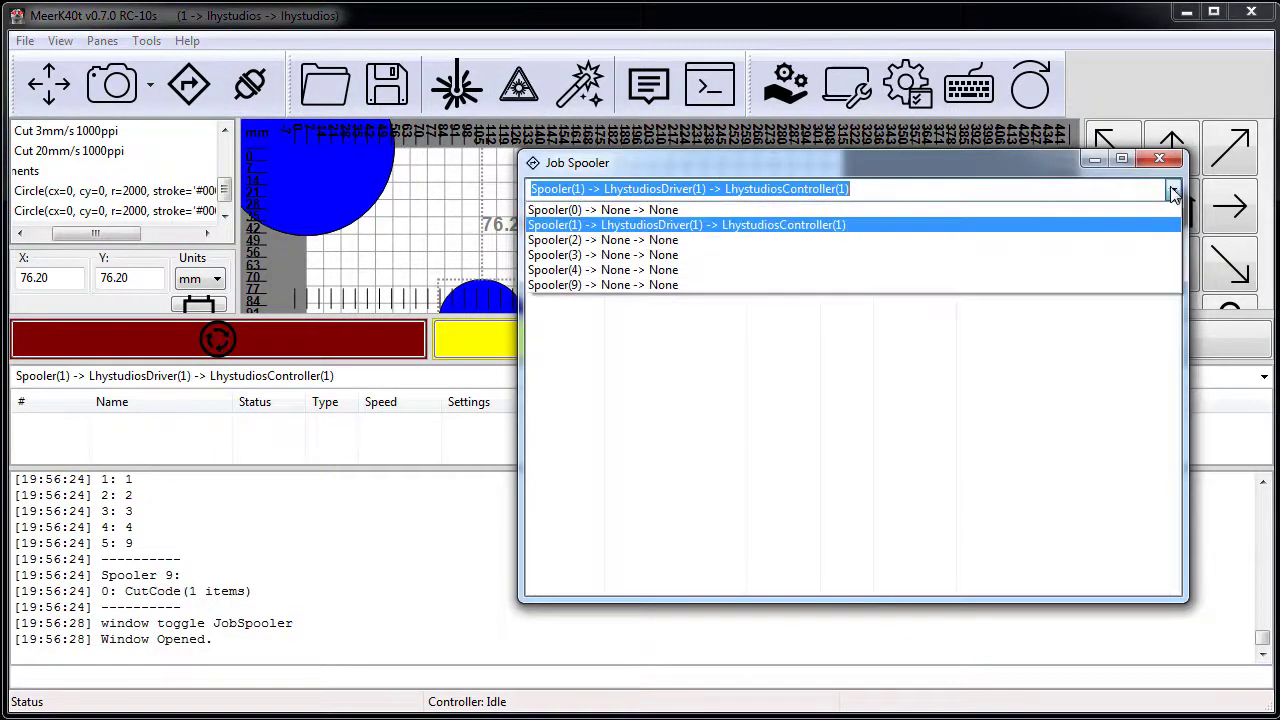
{"action": "left_click", "coordinate": [620, 289]}
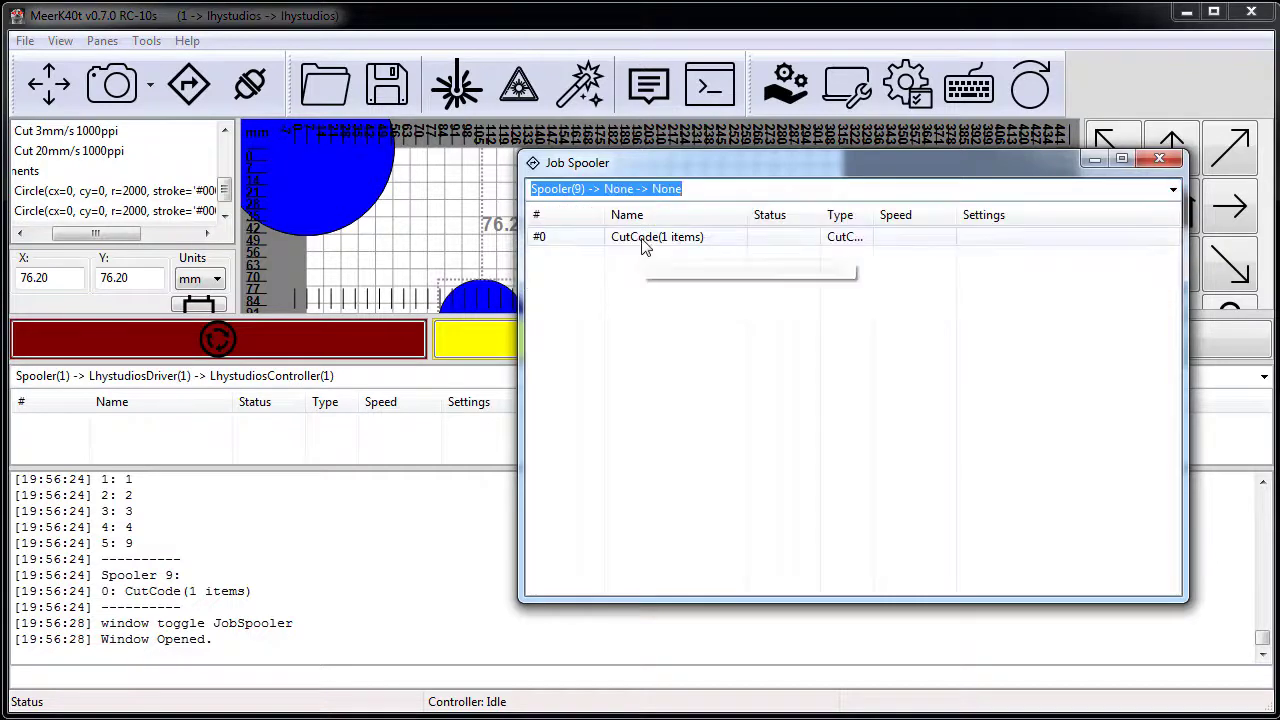
{"action": "left_click", "coordinate": [638, 242]}
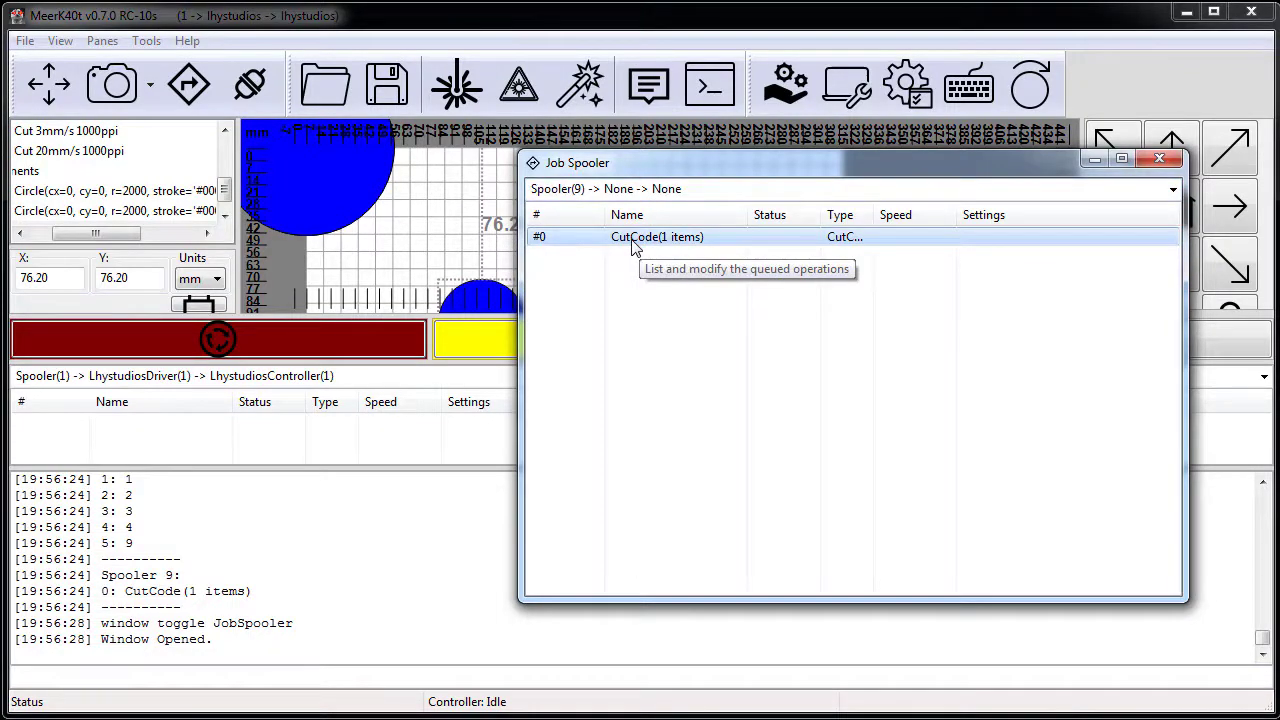
{"action": "left_click_drag", "start_coordinate": [772, 172], "coordinate": [626, 163]}
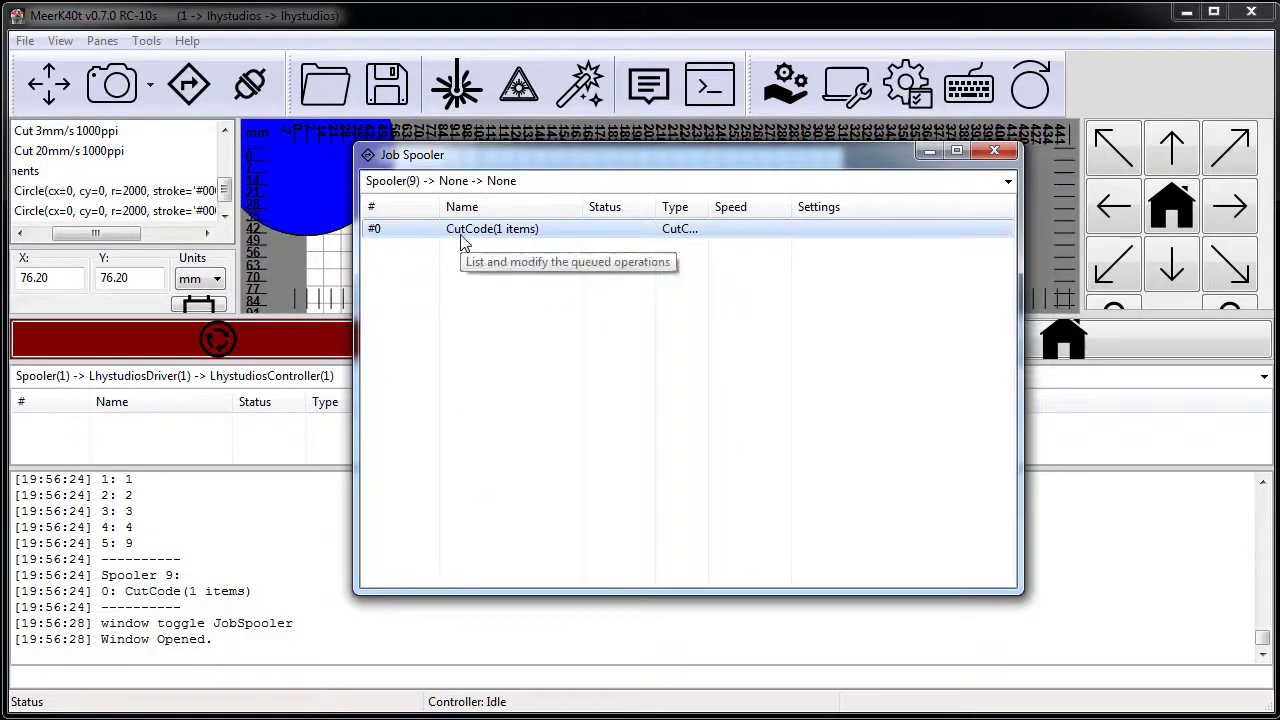
{"action": "left_click", "coordinate": [400, 378]}
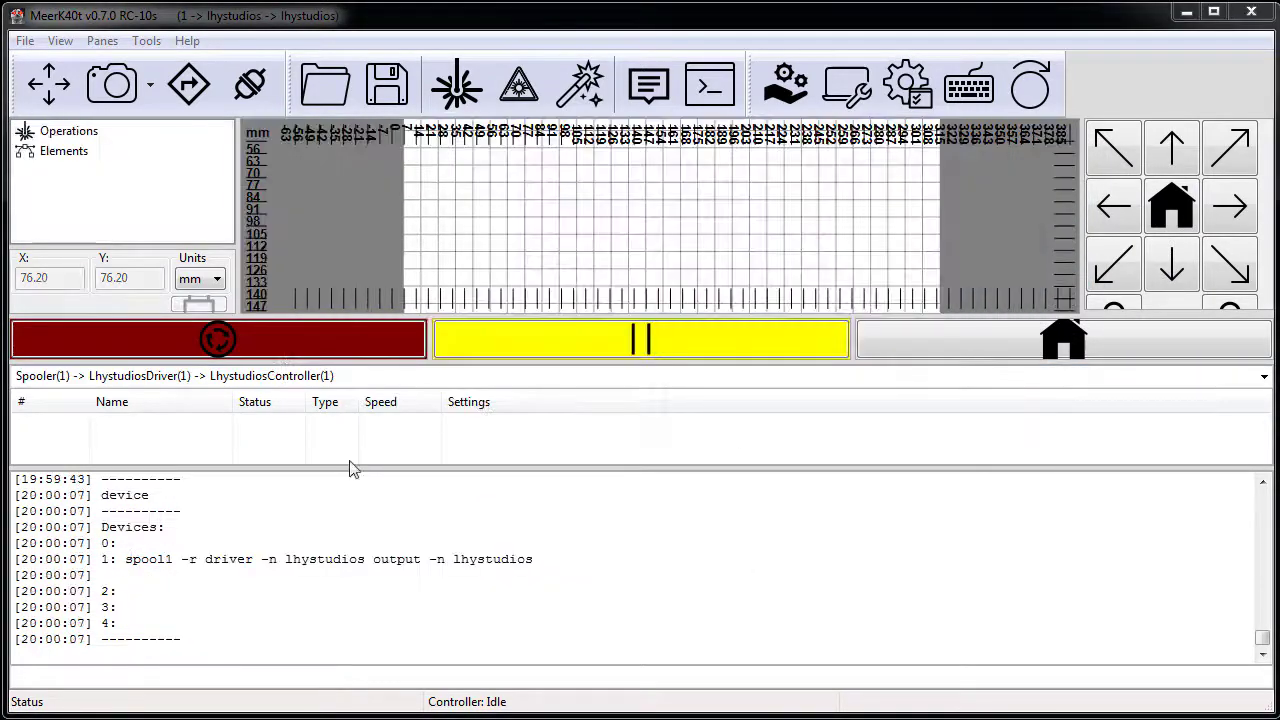
- List the devices with "device" and spool a circle by running "circle 4in 4in 1in fill blue cut --speed 20 plan blob spool1"
{"action": "left_click", "coordinate": [144, 674]}
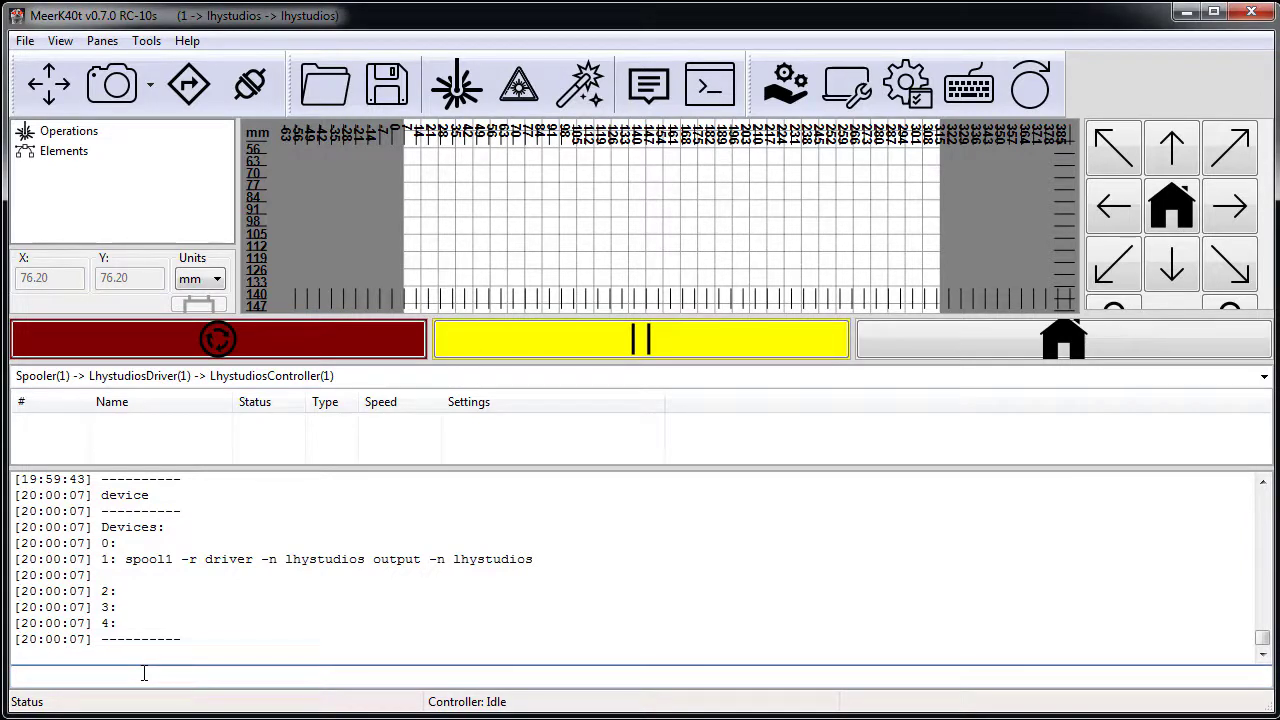
{"action": "type", "text": "device"}
{"action": "key", "text": "Return"}
{"action": "type", "text": "circle 4in 4in 1in fill blue cut --speed 20 plan blob spool1"}
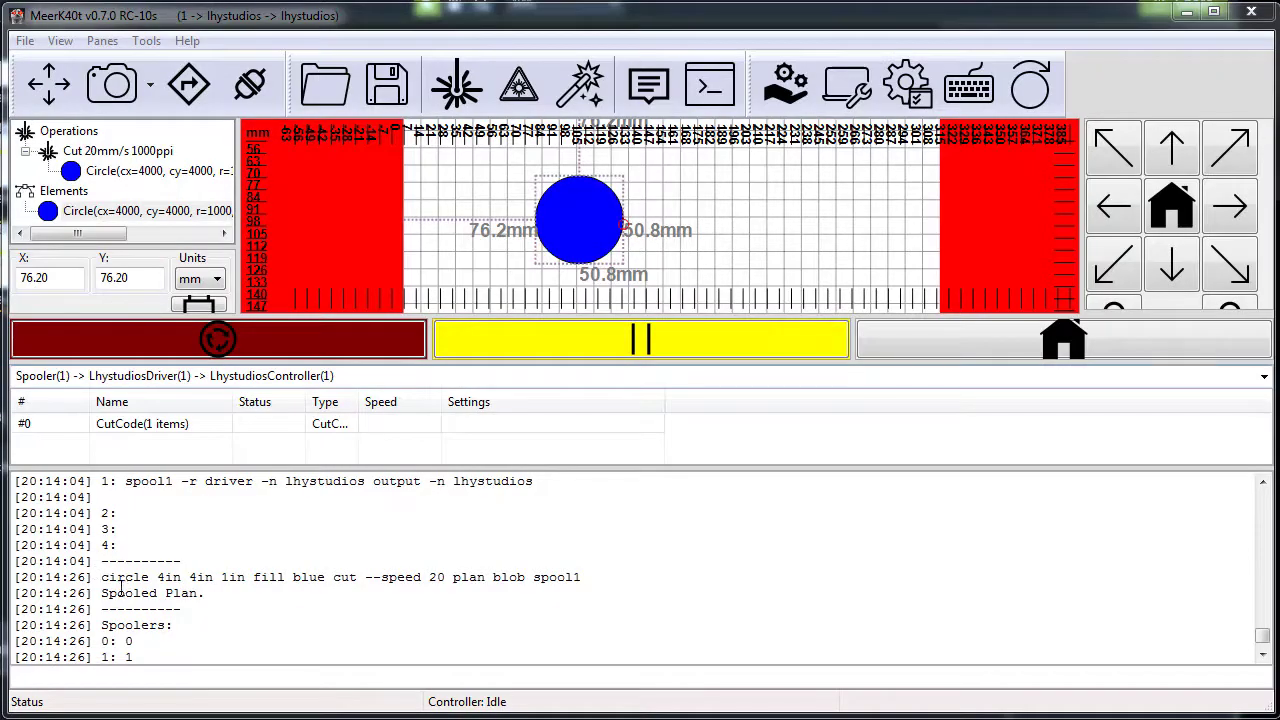
- Start a new project to clear the blue circle and its Cut 20mm/s operation
{"action": "left_click", "coordinate": [125, 171]}
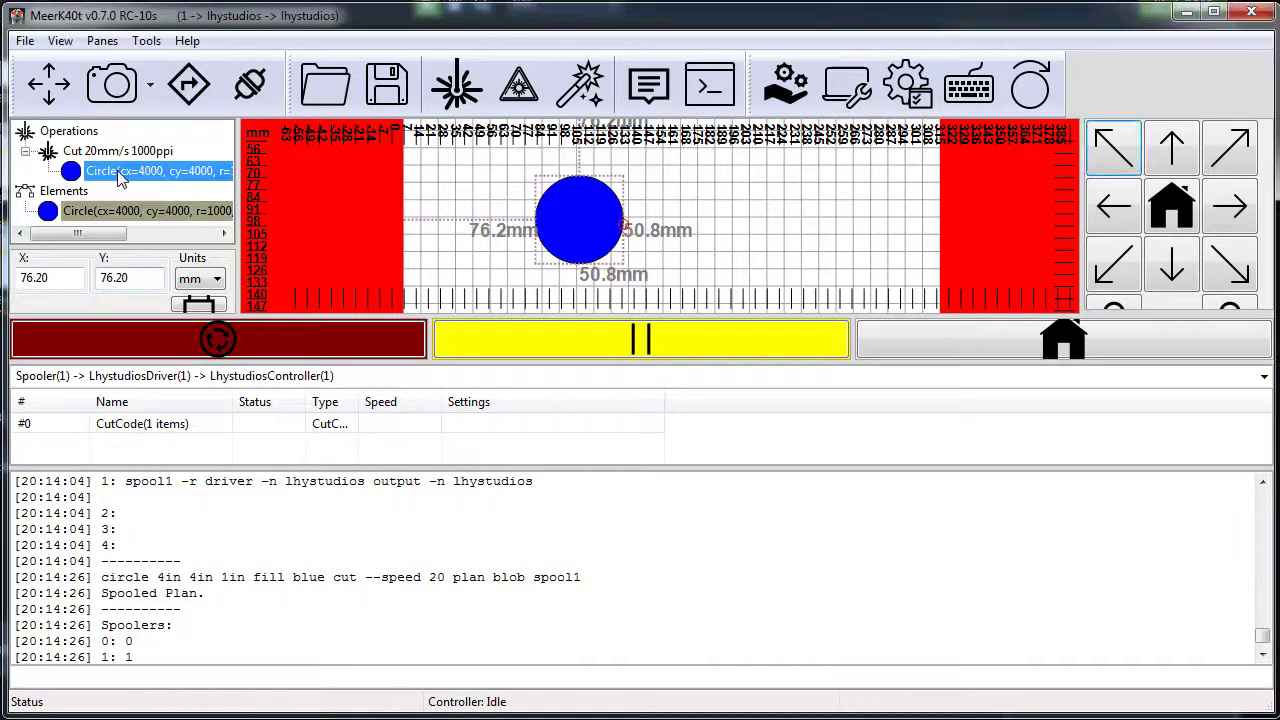
{"action": "left_click", "coordinate": [25, 40]}
{"action": "left_click", "coordinate": [45, 71]}
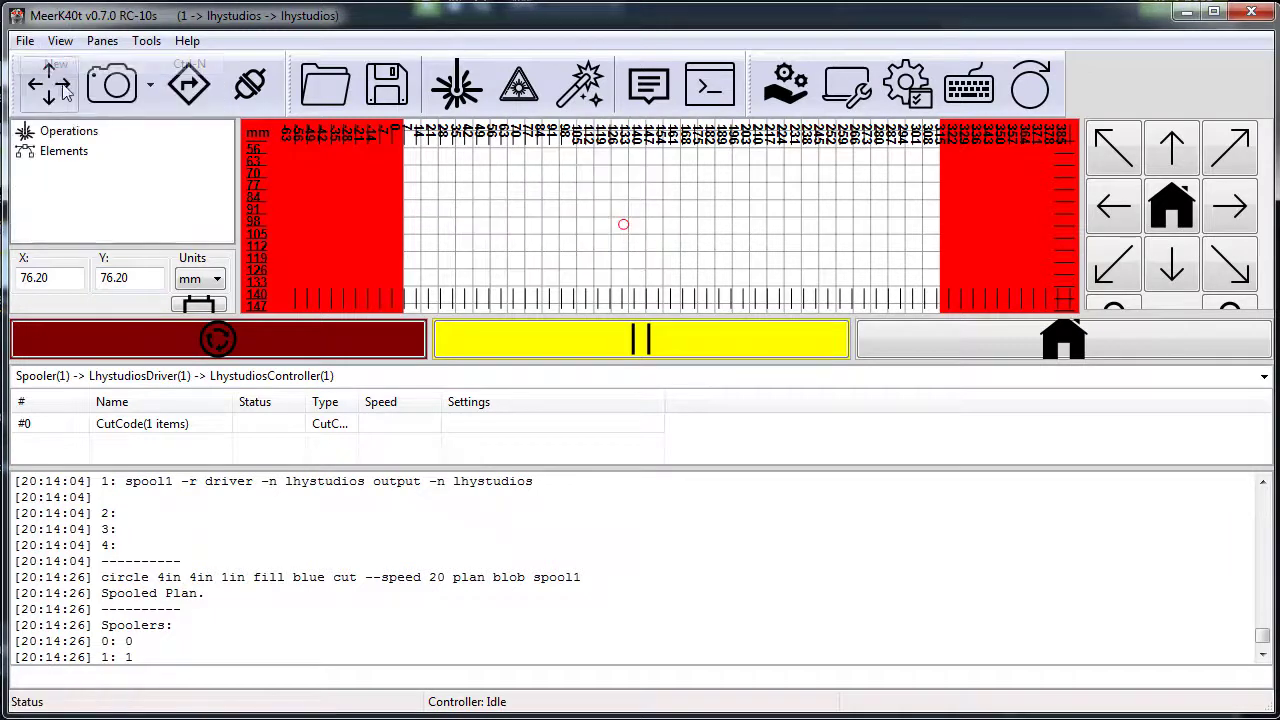
{"action": "left_click", "coordinate": [194, 670]}
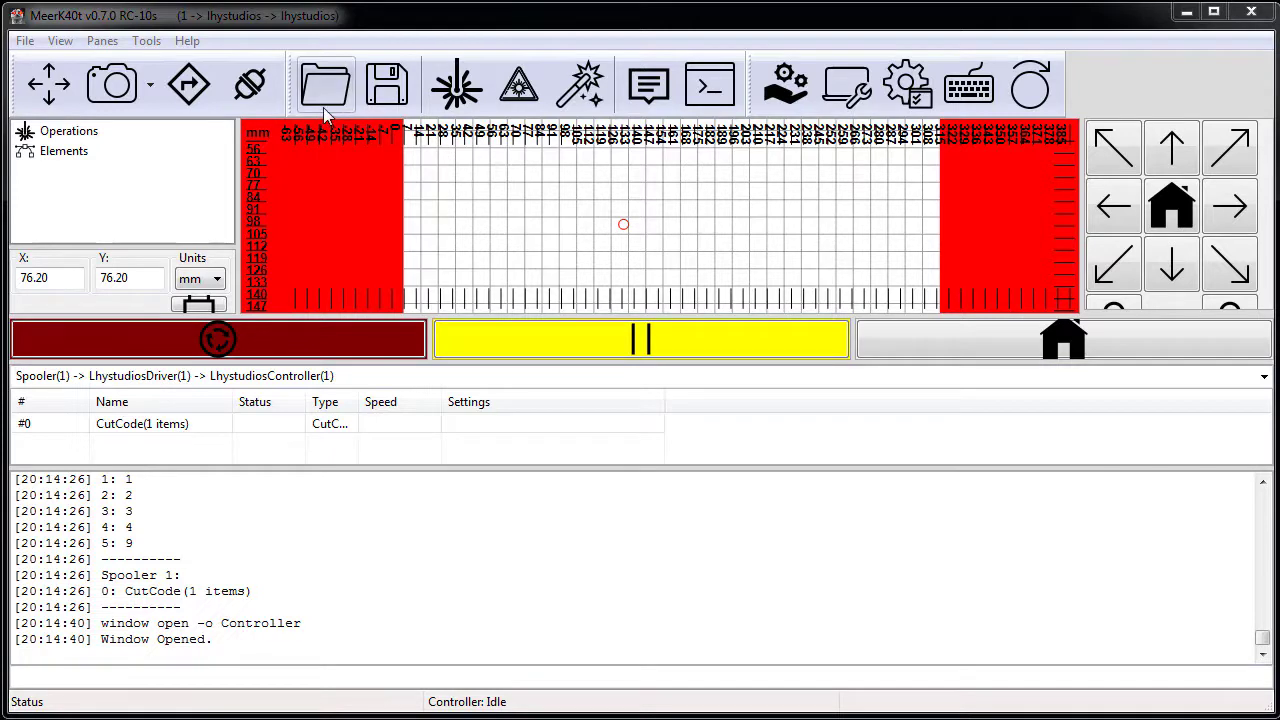
{"action": "left_click", "coordinate": [253, 676]}
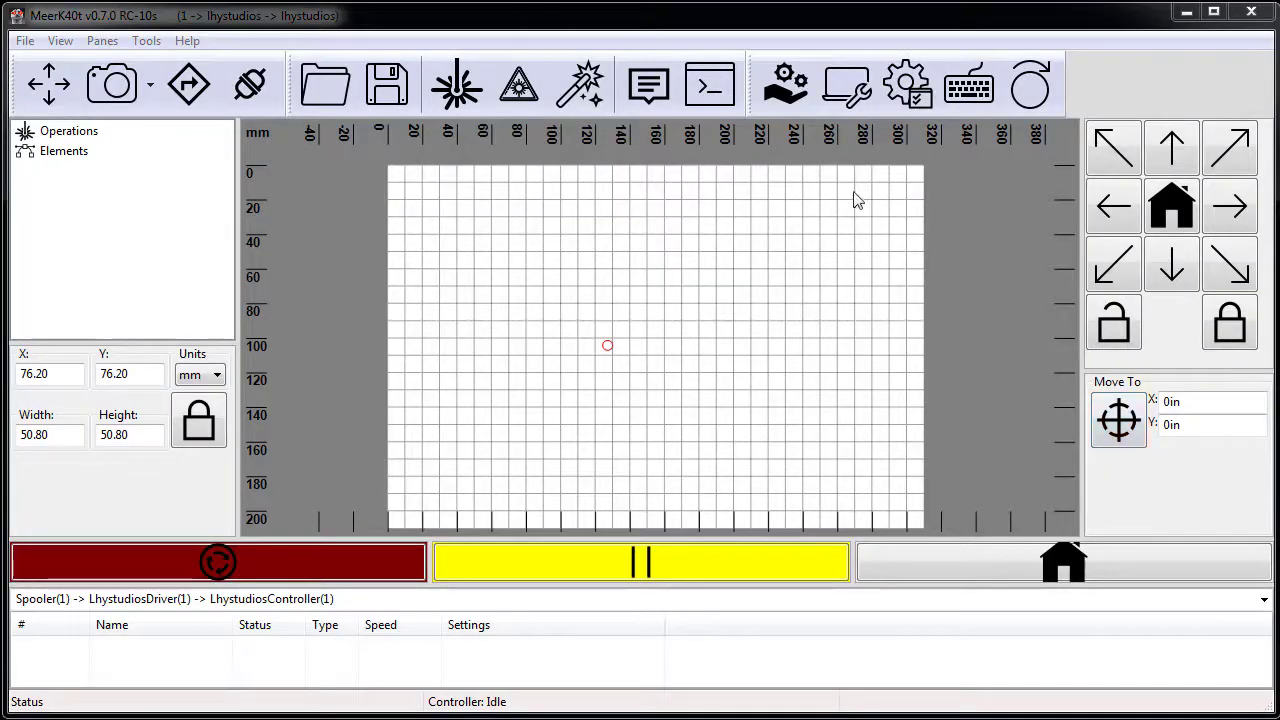
- Open the Console window, run "help" and examine the listed commands up to the elements Commands section
{"action": "left_click", "coordinate": [720, 87]}
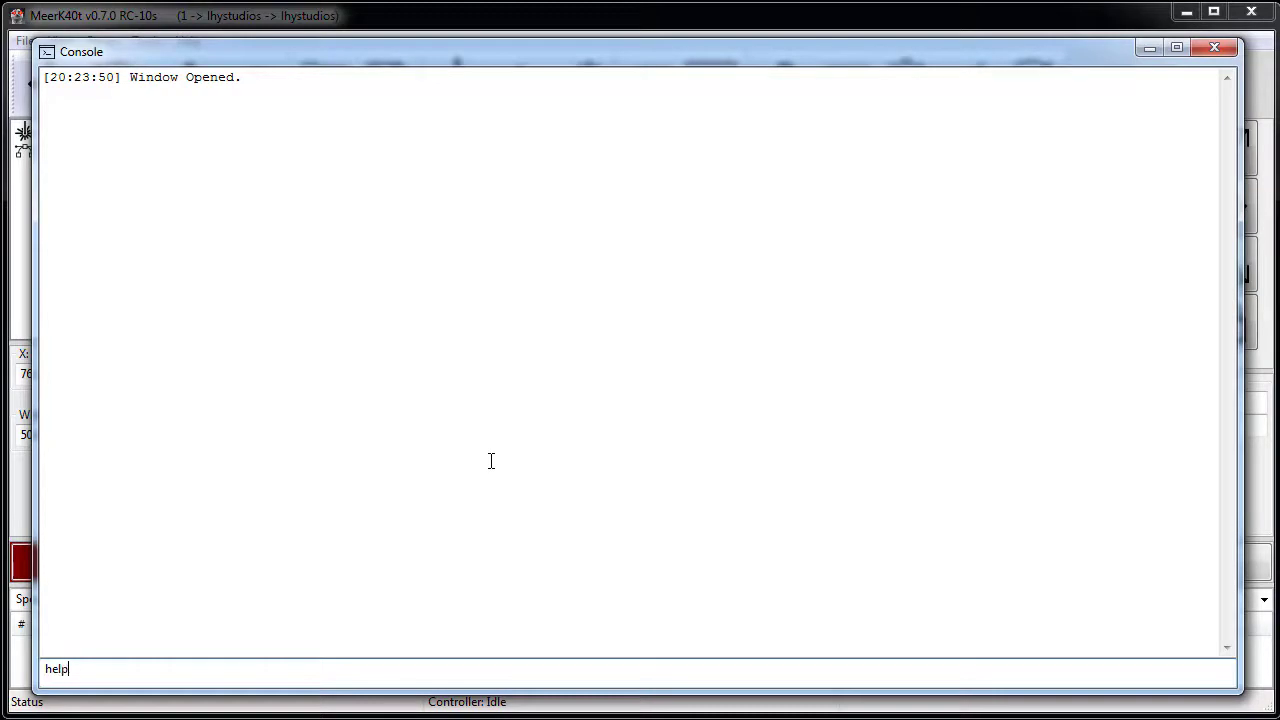
{"action": "key", "text": "Return"}
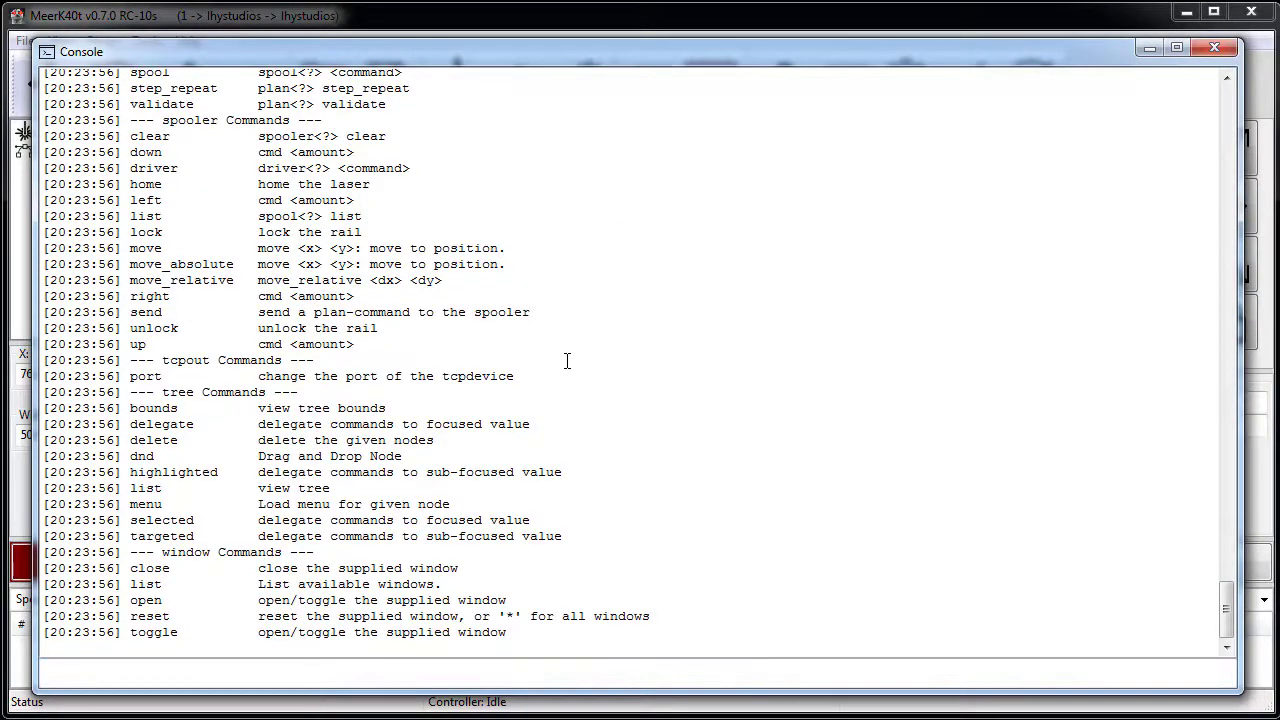
{"action": "scroll", "coordinate": [566, 358], "scroll_direction": "up", "scroll_amount": 7}
{"action": "scroll", "coordinate": [566, 360], "scroll_direction": "up", "scroll_amount": 11}
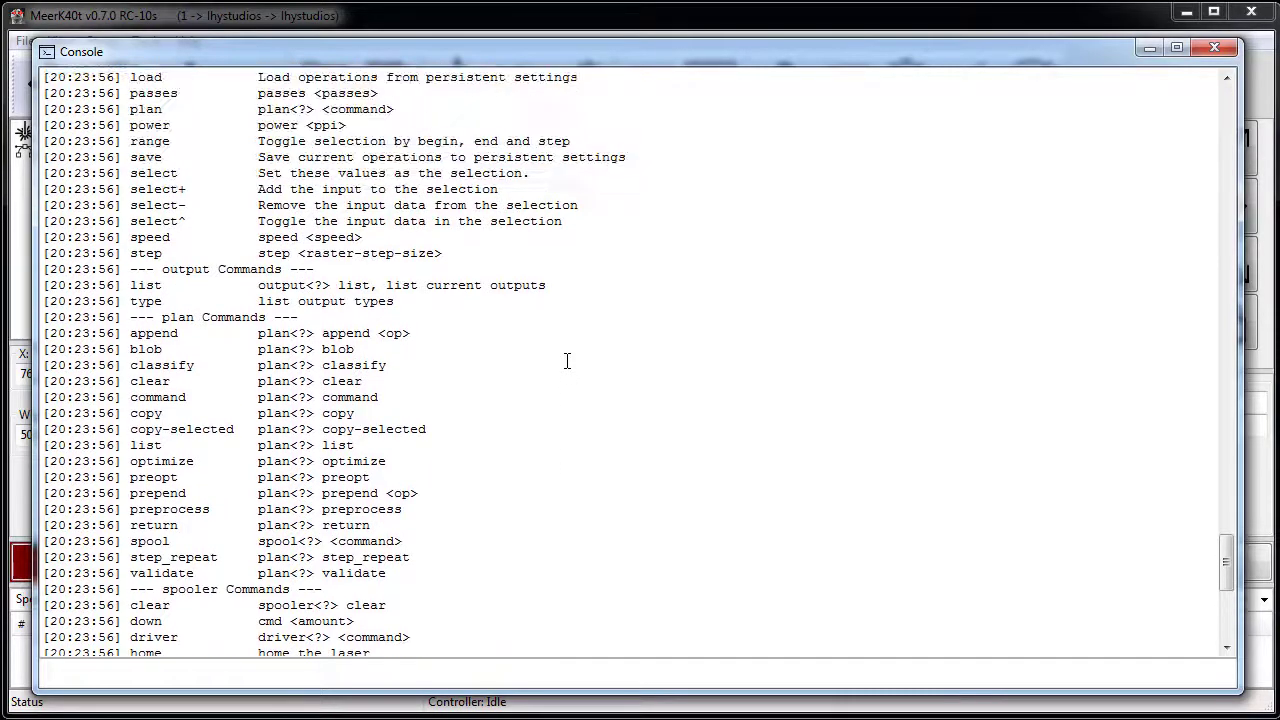
{"action": "scroll", "coordinate": [566, 360], "scroll_direction": "up", "scroll_amount": 11}
{"action": "scroll", "coordinate": [566, 360], "scroll_direction": "up", "scroll_amount": 16}
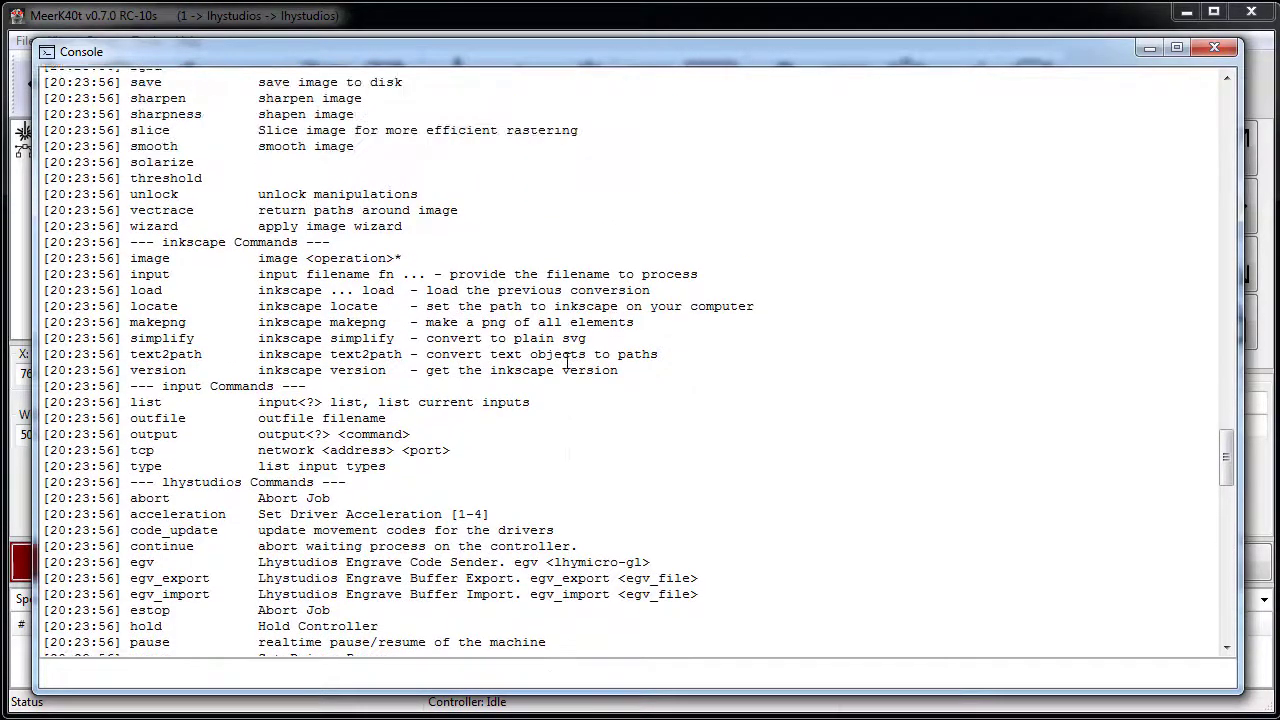
{"action": "scroll", "coordinate": [566, 360], "scroll_direction": "up", "scroll_amount": 15}
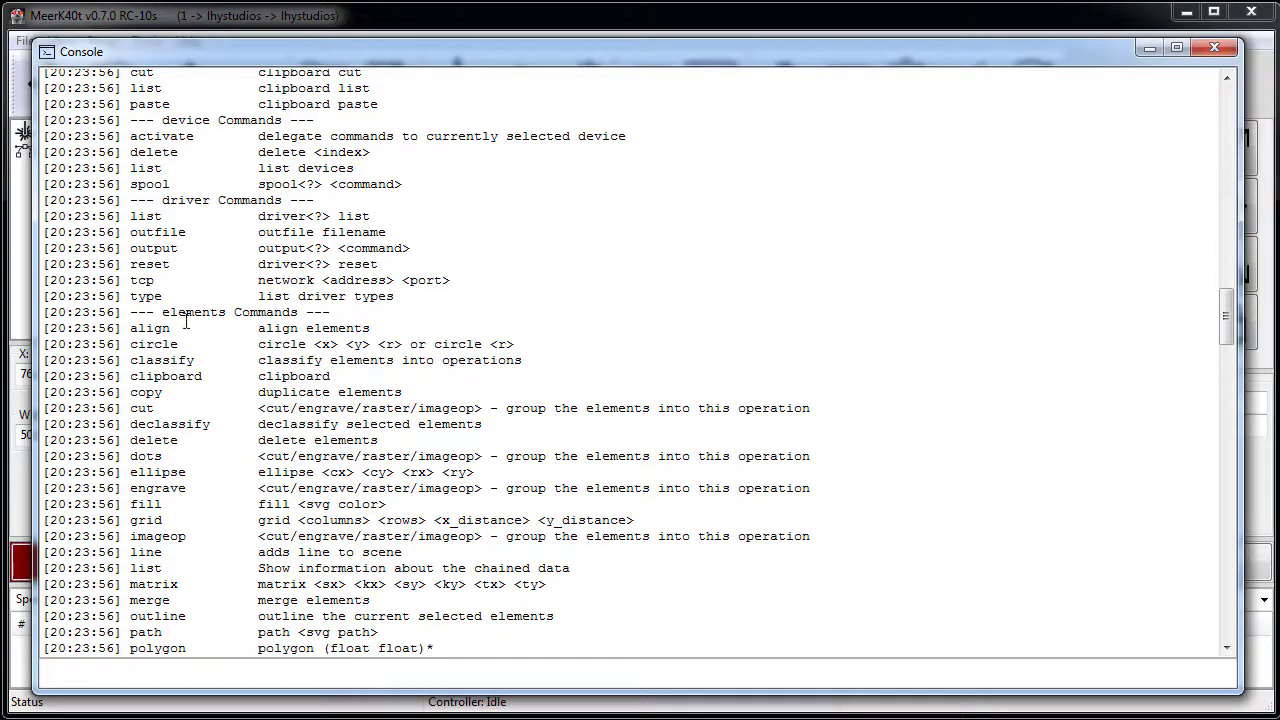
{"action": "left_click_drag", "start_coordinate": [148, 312], "coordinate": [302, 312]}
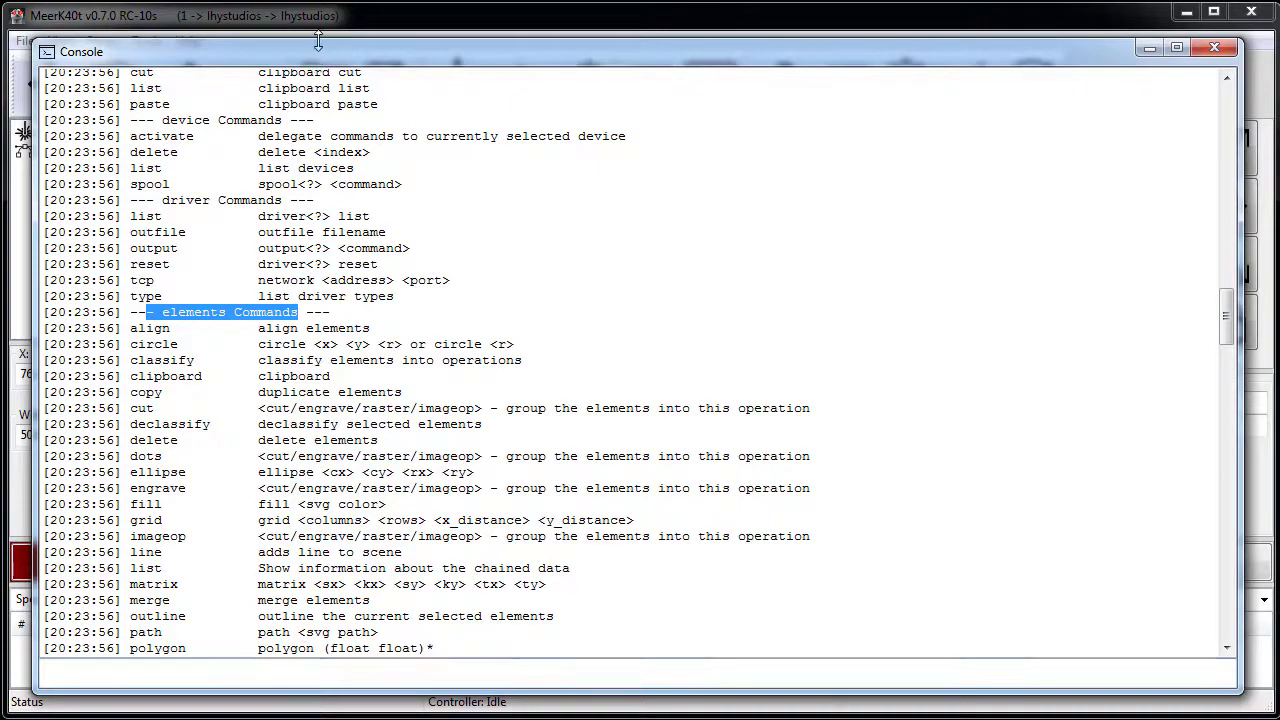
- Find rect among the elements commands and run "help rect" to read its arguments and options
{"action": "left_click_drag", "start_coordinate": [314, 56], "coordinate": [333, 208]}
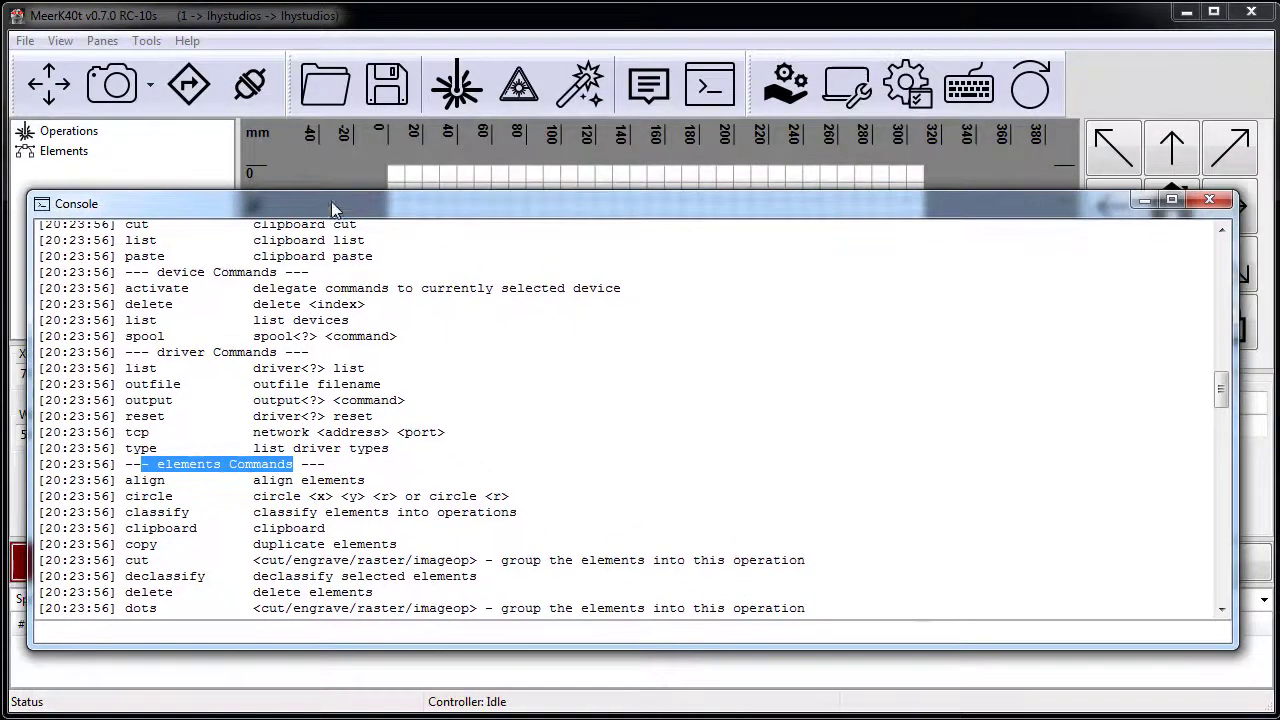
{"action": "left_click", "coordinate": [329, 630]}
{"action": "scroll", "coordinate": [232, 551], "scroll_direction": "down", "scroll_amount": 9}
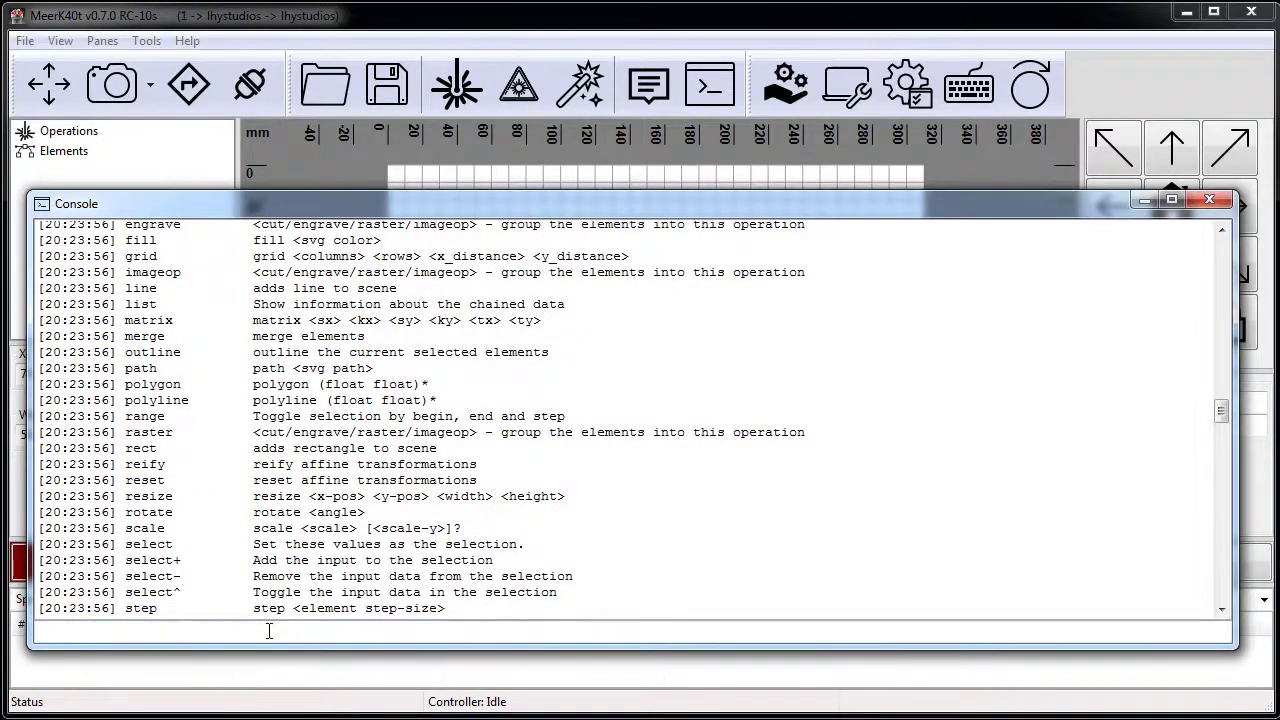
{"action": "type", "text": "help rect"}
{"action": "key", "text": "Return"}
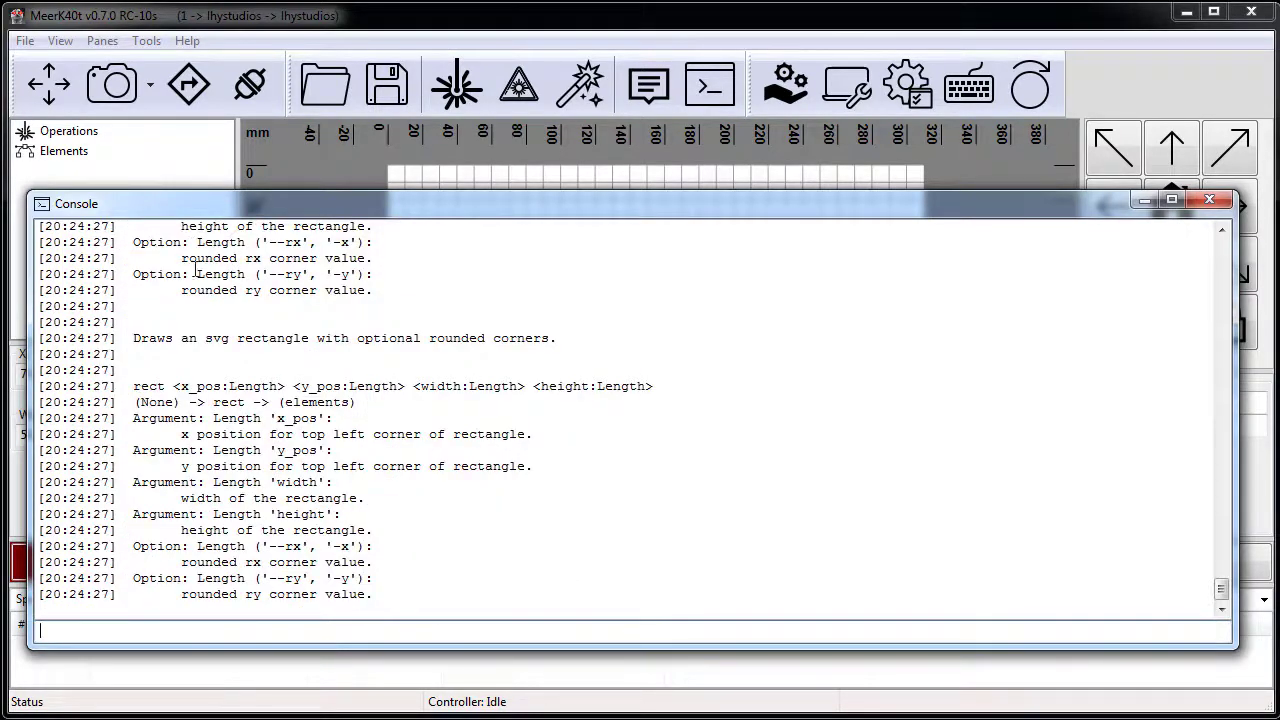
{"action": "left_click", "coordinate": [218, 352]}
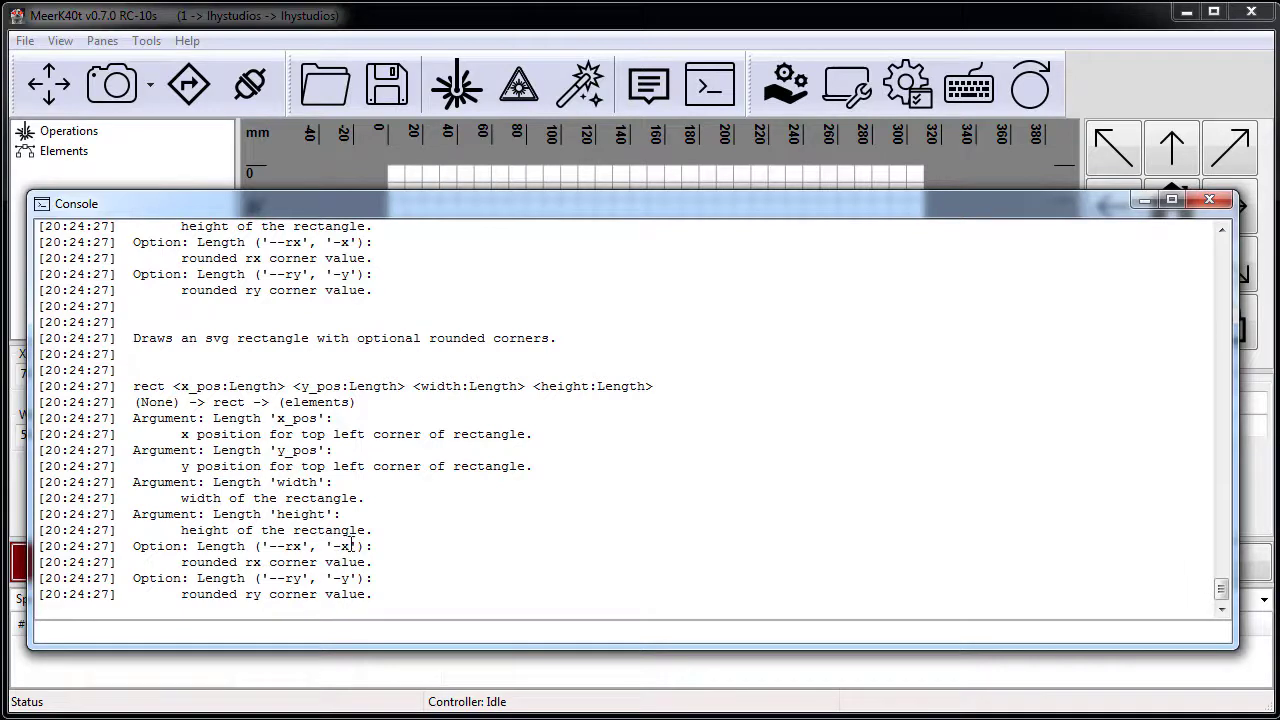
- Create a rounded rectangle by running "rect 2in 2in 3in 3in -xy 0.5in 0.7in" and move the Console window clear of it
{"action": "left_click", "coordinate": [299, 630]}
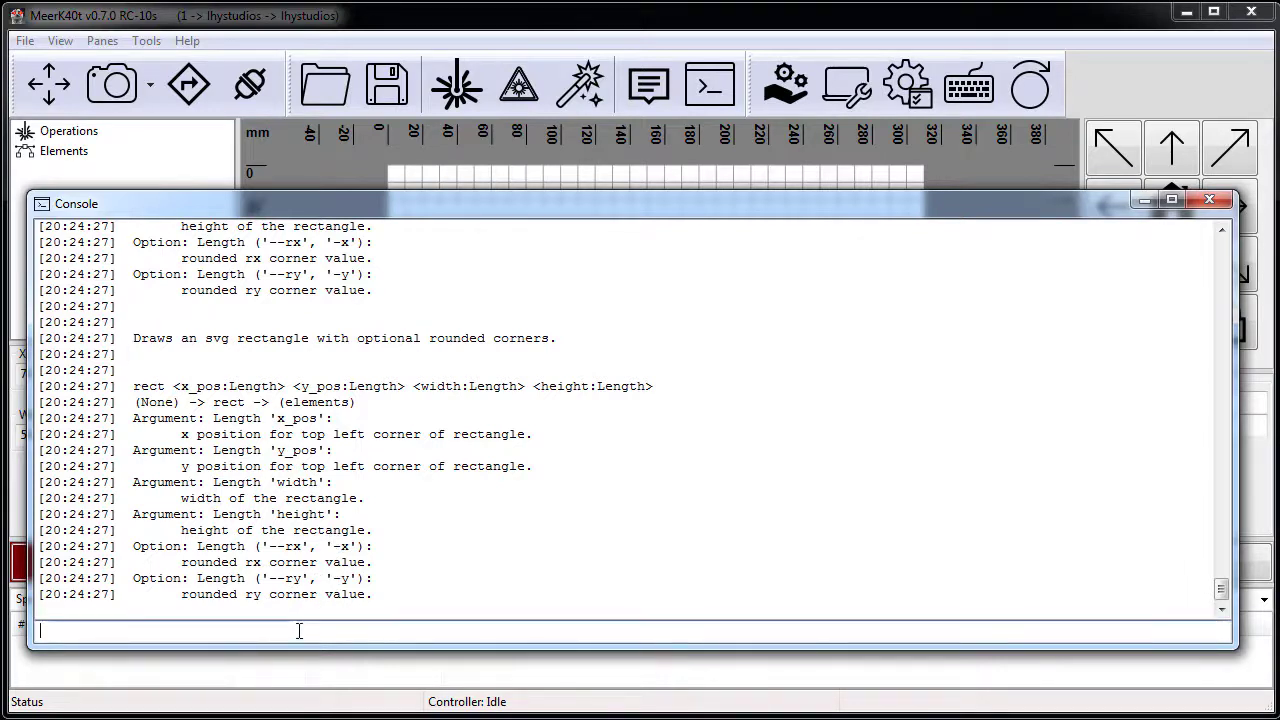
{"action": "type", "text": "rect 2in 2in"}
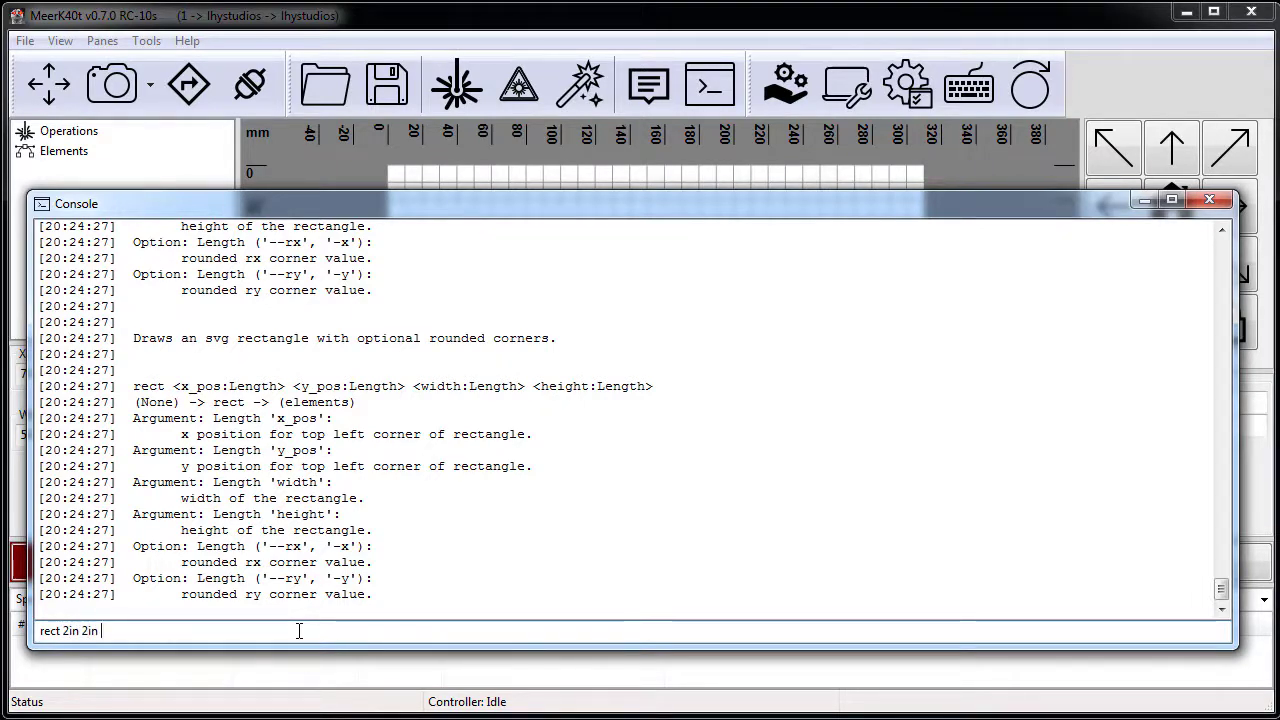
{"action": "type", "text": " 3in 3in -xy 0.1"}
{"action": "key", "text": "BackSpace"}
{"action": "type", "text": "5in 0.7in"}
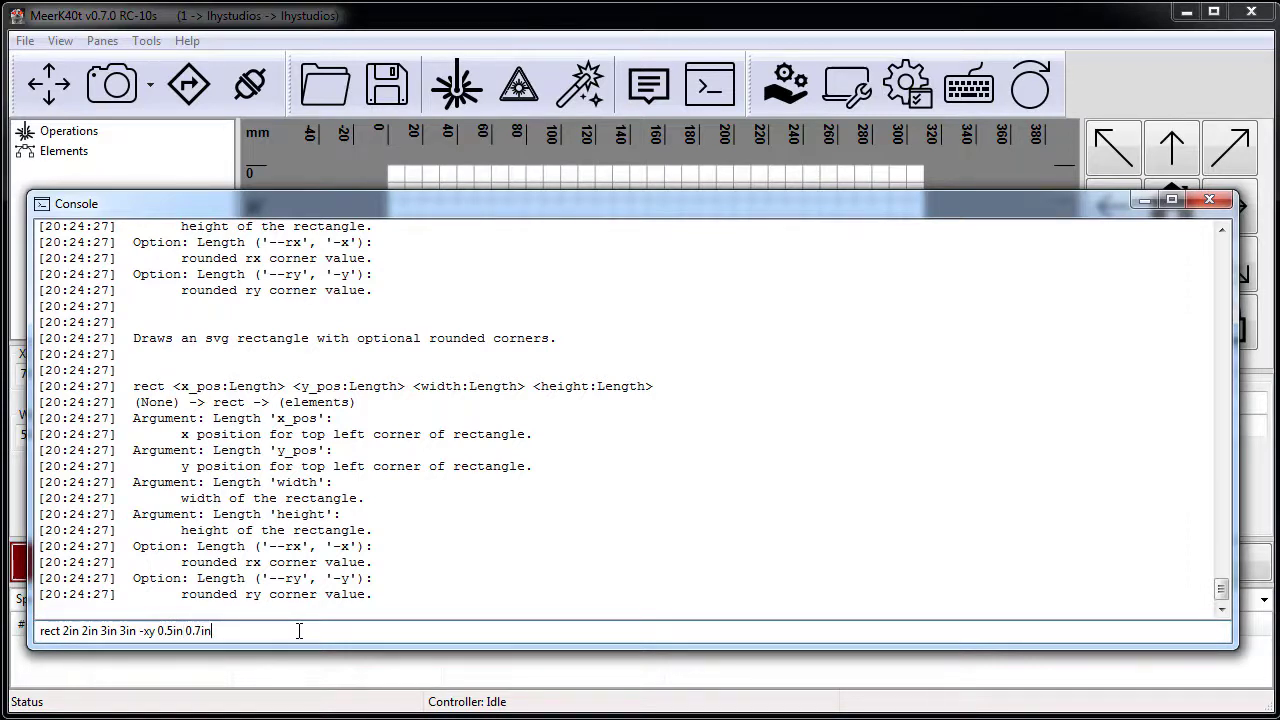
{"action": "key", "text": "Return"}
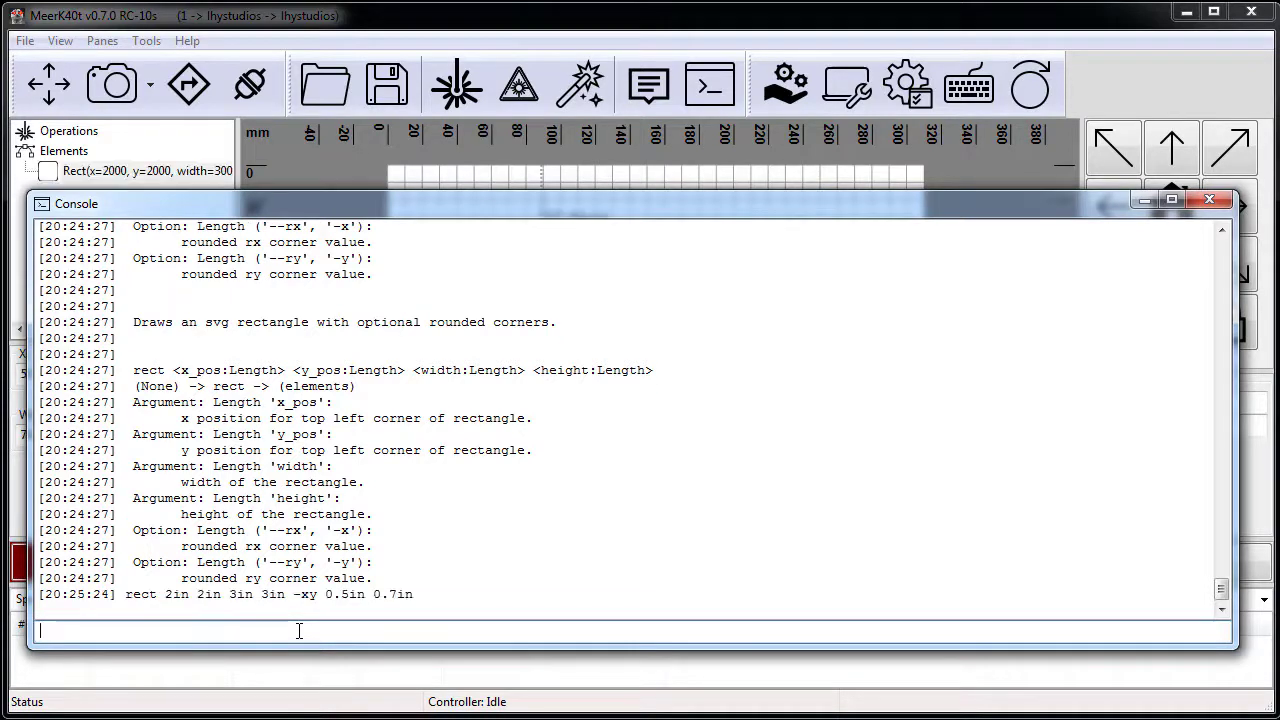
{"action": "left_click_drag", "start_coordinate": [322, 203], "coordinate": [364, 358]}
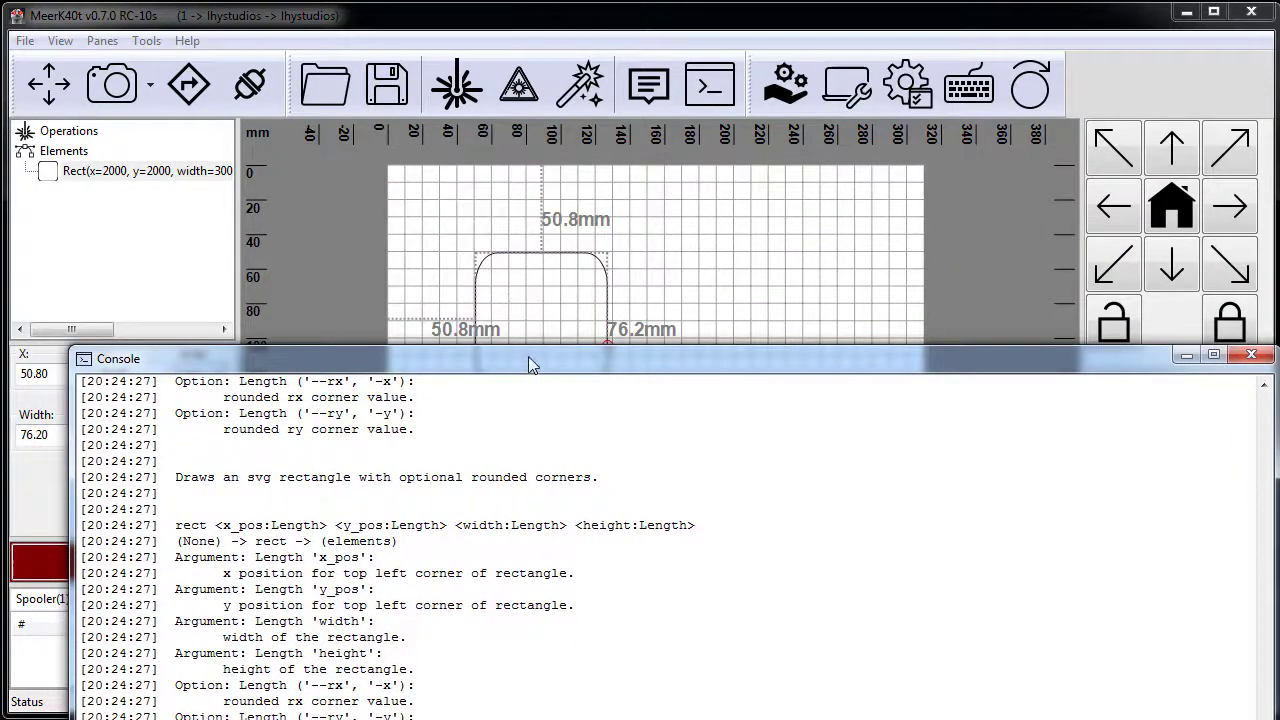
{"action": "left_click_drag", "start_coordinate": [564, 357], "coordinate": [1146, 120]}
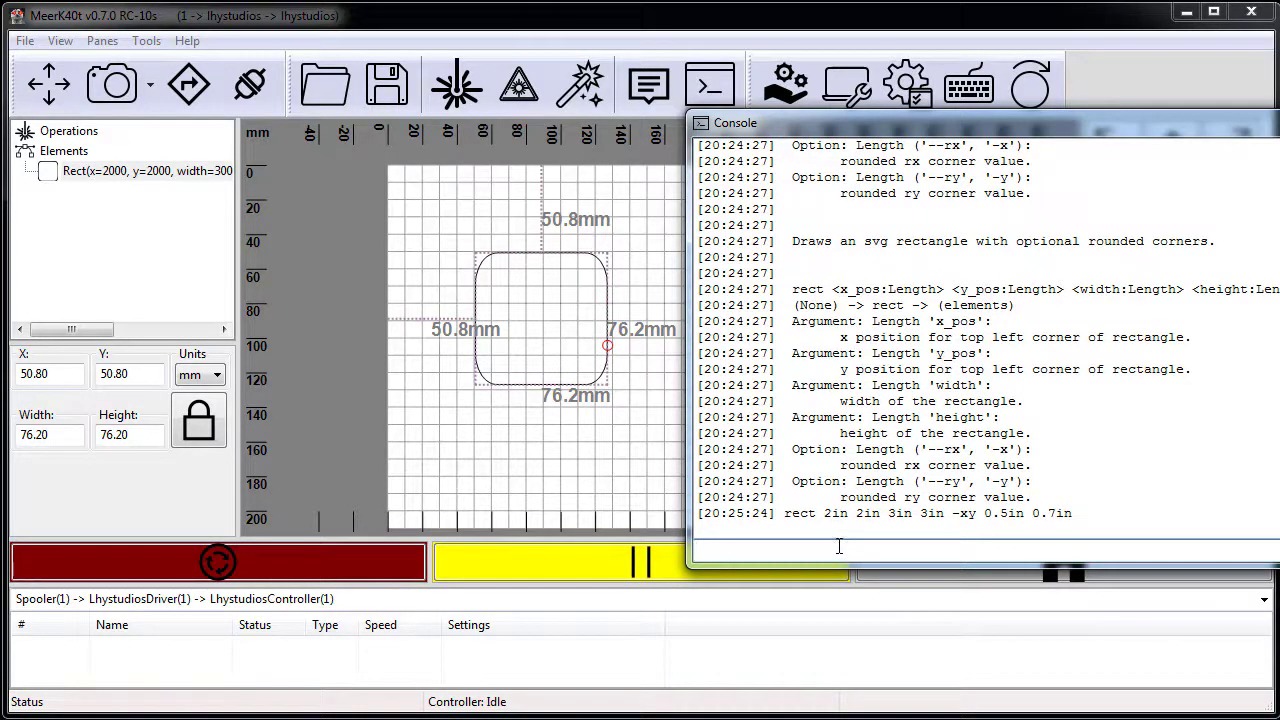
- Create a second, shifted rounded rectangle by running "rect 2in 2in 3in 3in -xy 0.5in 0.7in translate 2in"
{"action": "key", "text": "Up"}
{"action": "type", "text": "transl"}
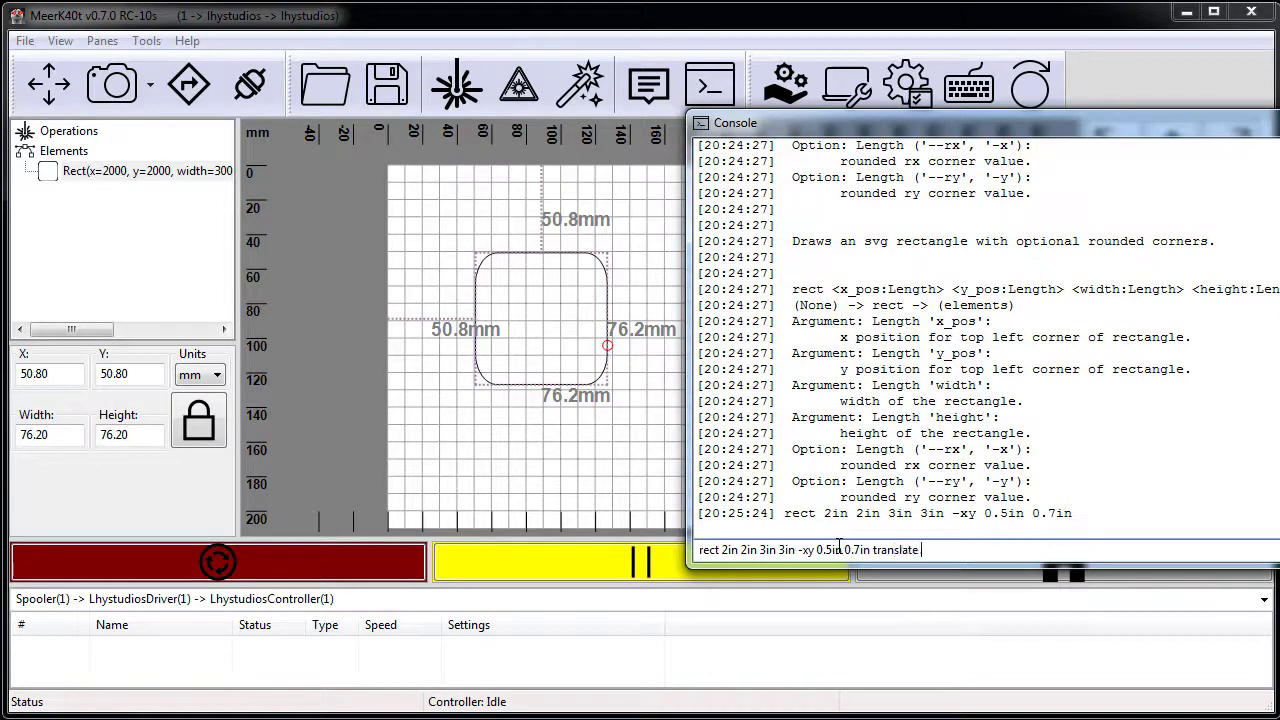
{"action": "type", "text": "2in"}
{"action": "key", "text": "Return"}
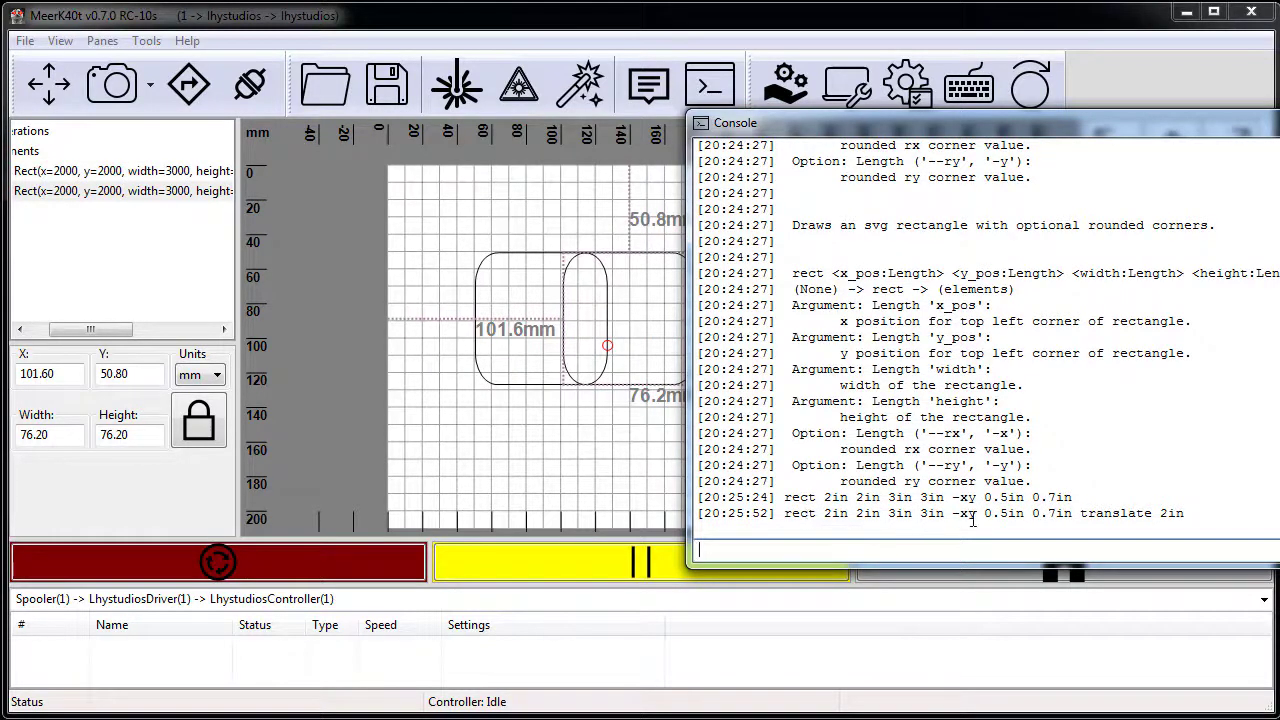
{"action": "left_click_drag", "start_coordinate": [1080, 513], "coordinate": [1187, 515]}
- Run "help translate" and examine the command's tx and ty length arguments
{"action": "left_click", "coordinate": [1127, 545]}
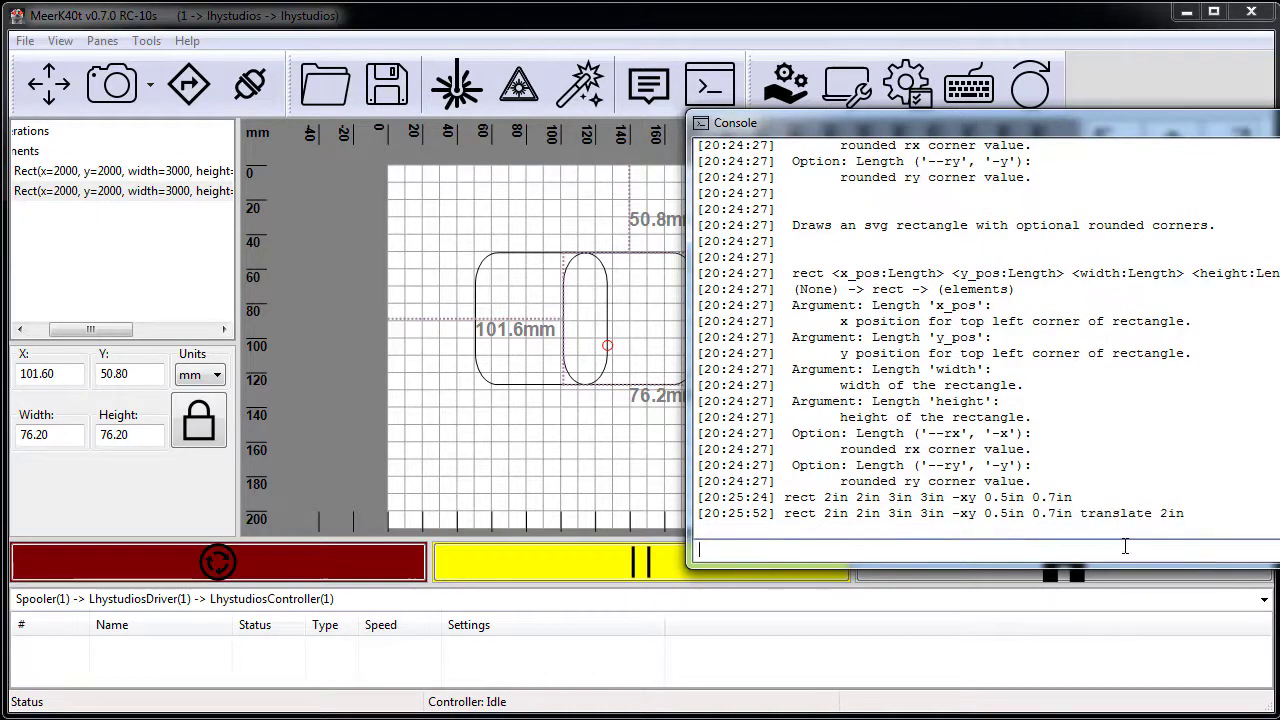
{"action": "type", "text": "help translate"}
{"action": "key", "text": "Return"}
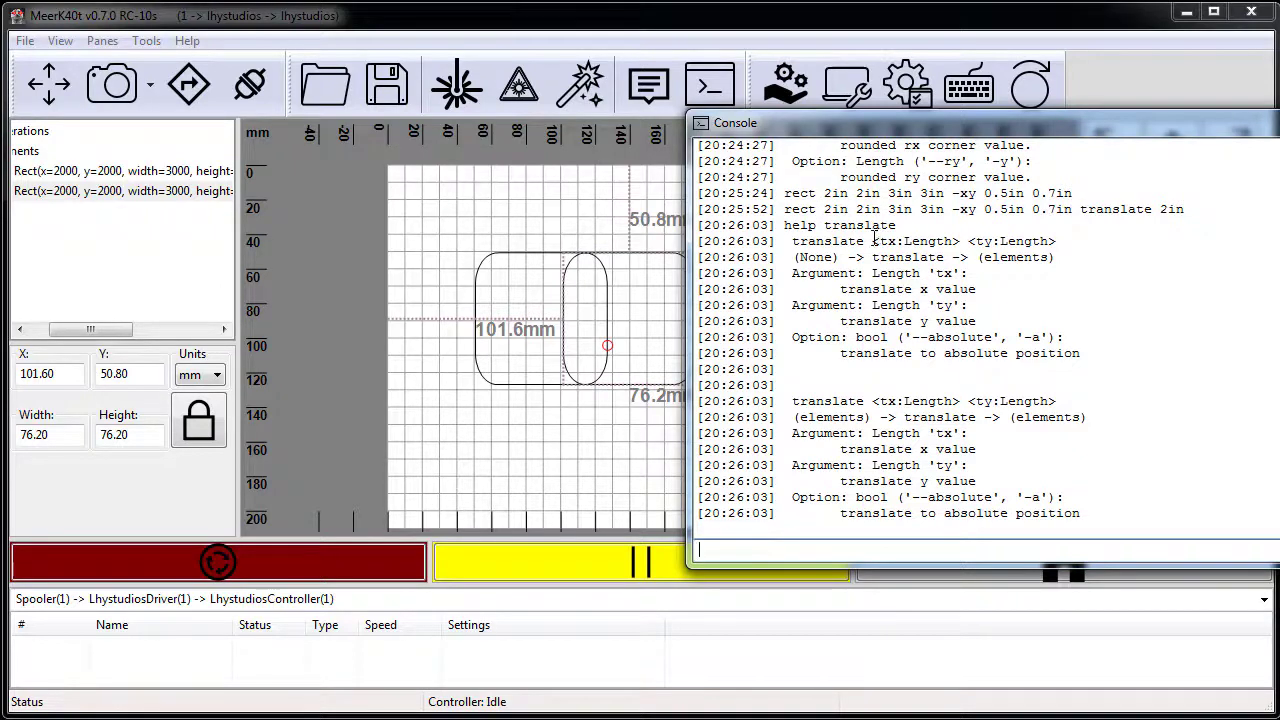
{"action": "left_click_drag", "start_coordinate": [872, 241], "coordinate": [964, 241]}
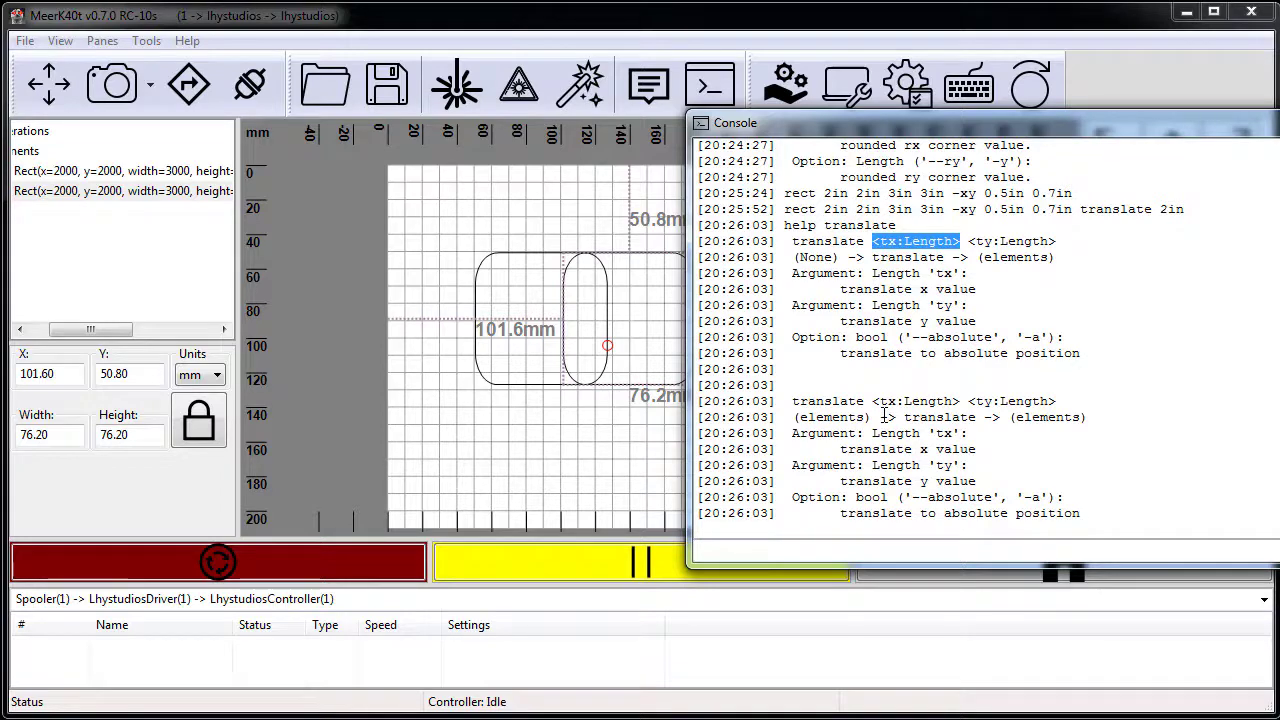
- Try to create a shifted and rotated rectangle by running "rect 2in 2in 3in 3in -xy 0.5in 0.7in translate 2in rotate 0.1turn"
{"action": "left_click", "coordinate": [868, 549]}
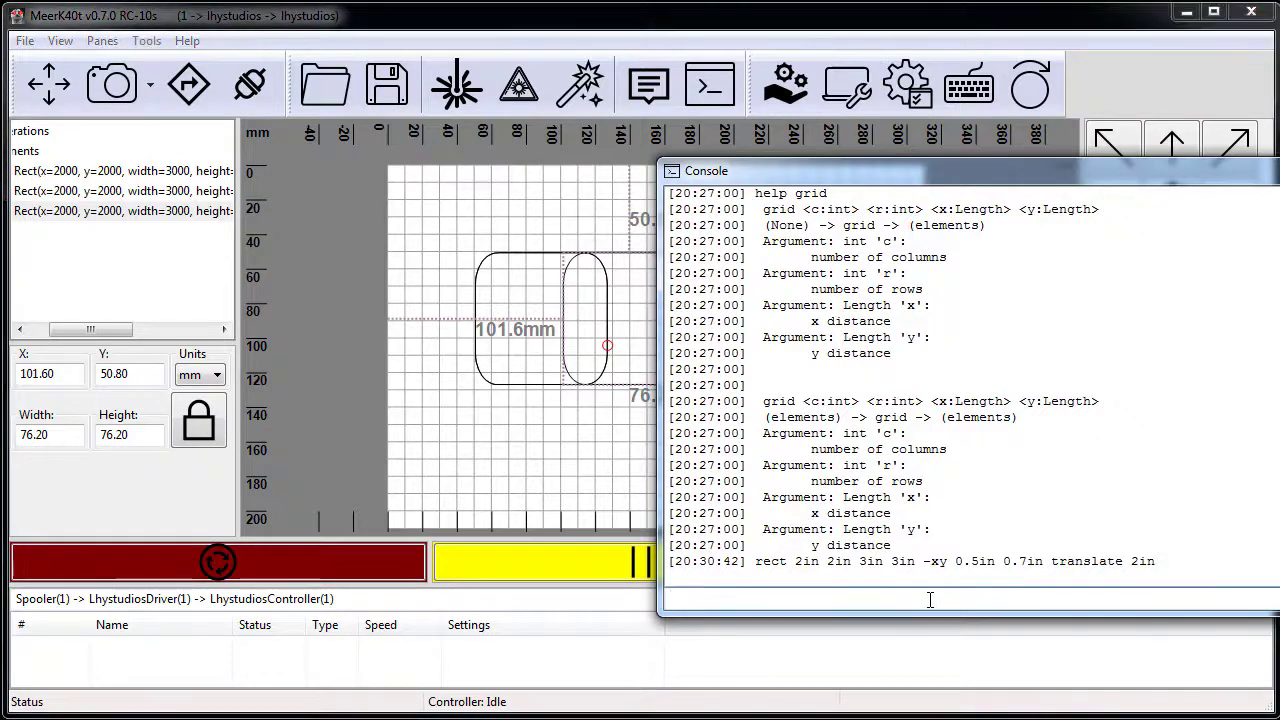
{"action": "key", "text": "Up"}
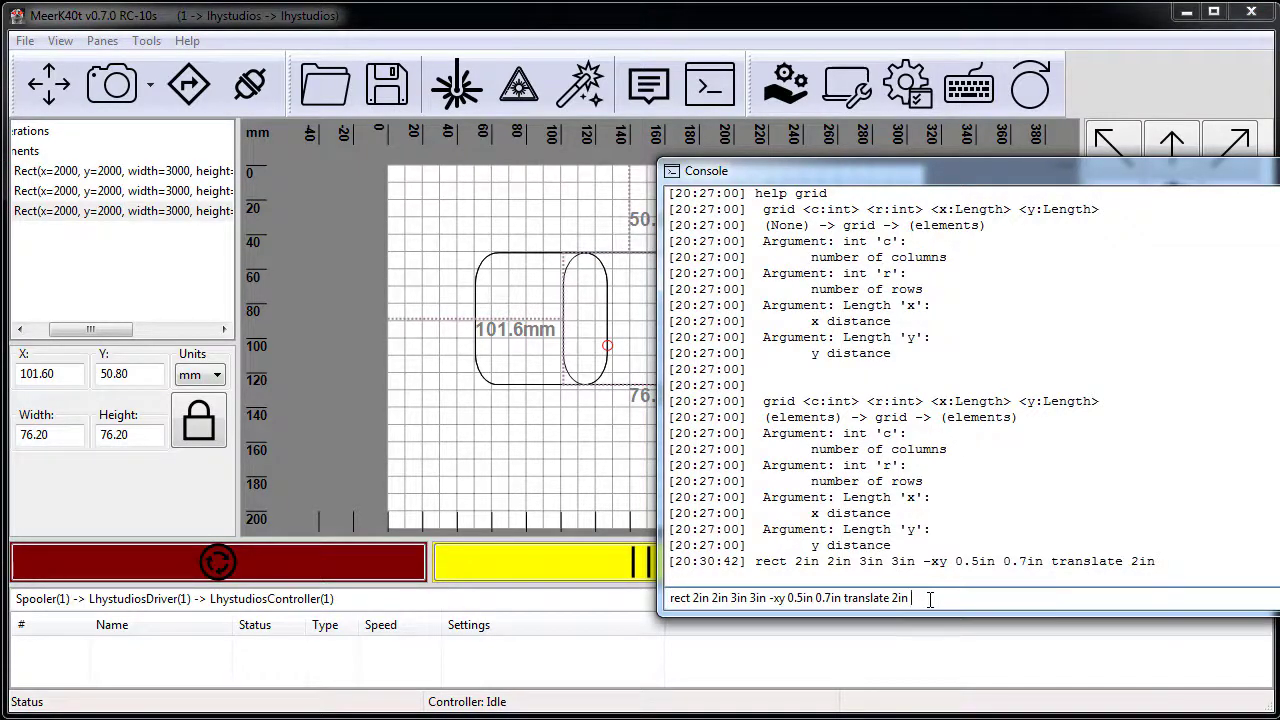
{"action": "type", "text": "rotate"}
{"action": "type", "text": "0.1turn"}
{"action": "key", "text": "Return"}
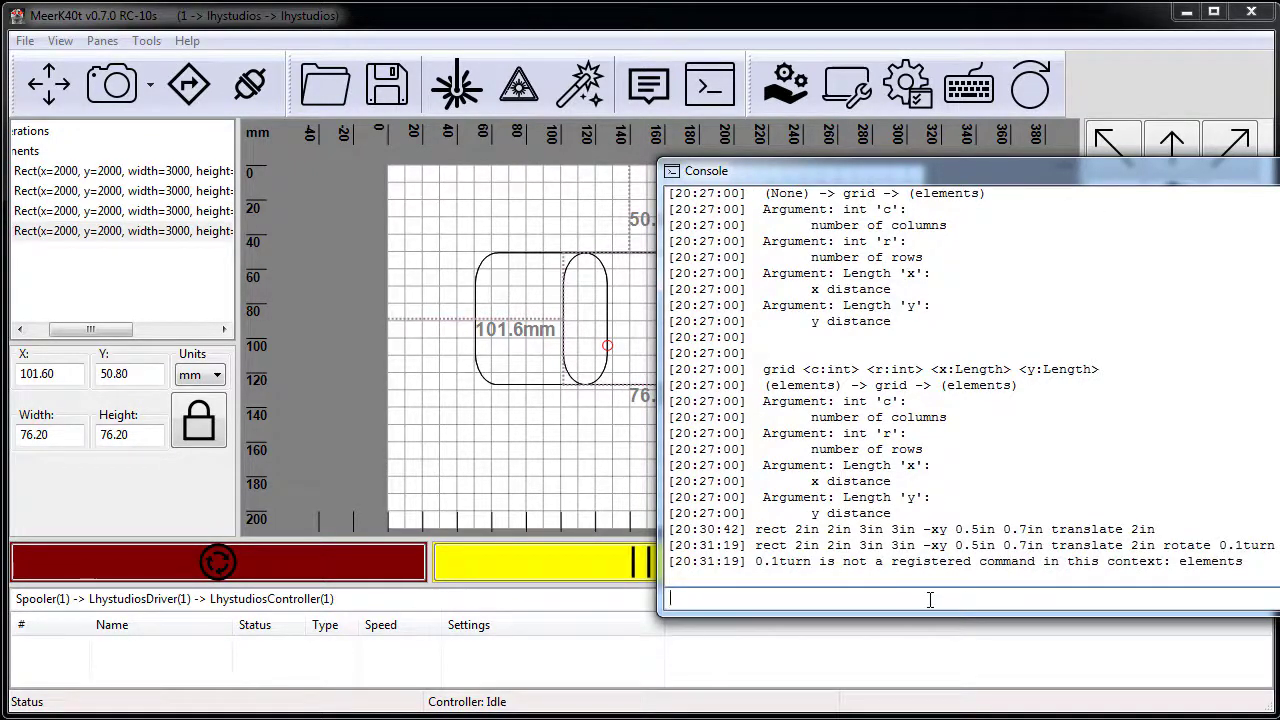
- Recall the rectangle command, add a y translation of 0 and run it with "translate 2in 0 rotate 0.1turn"
{"action": "key", "text": "Up"}
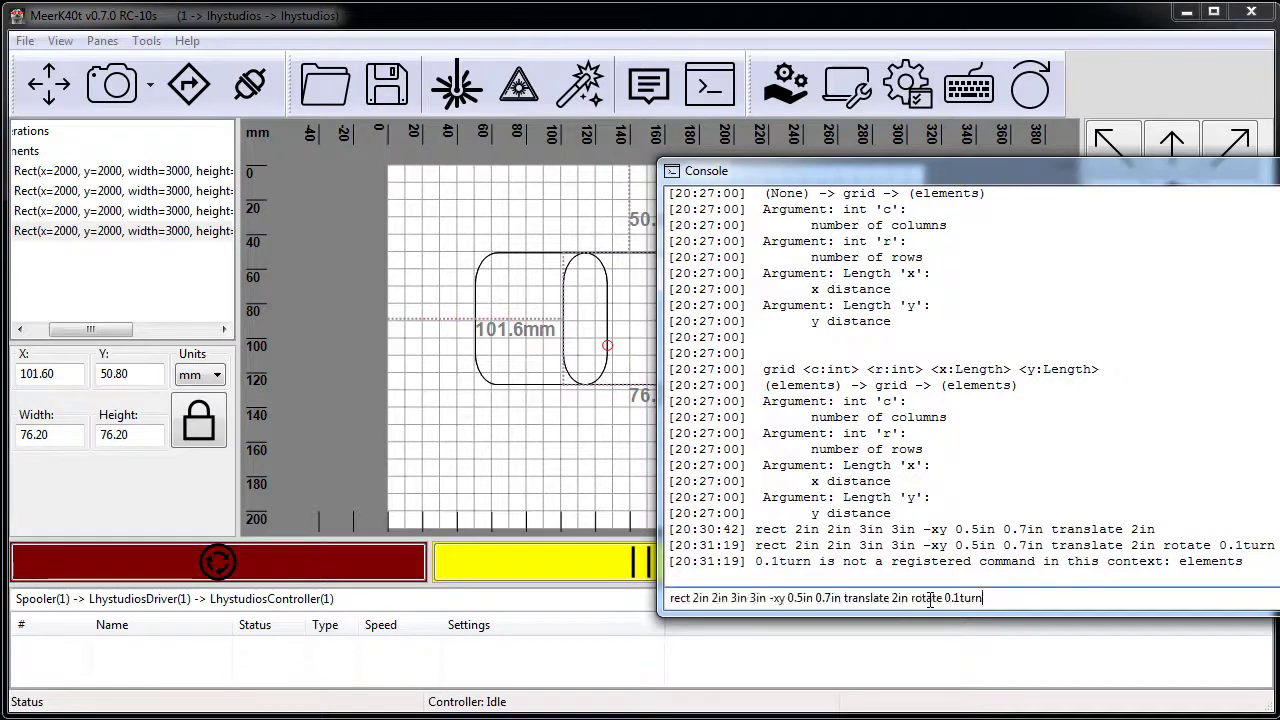
{"action": "key", "text": "ctrl+Left"}
{"action": "key", "text": "ctrl+Left"}
{"action": "type", "text": "0"}
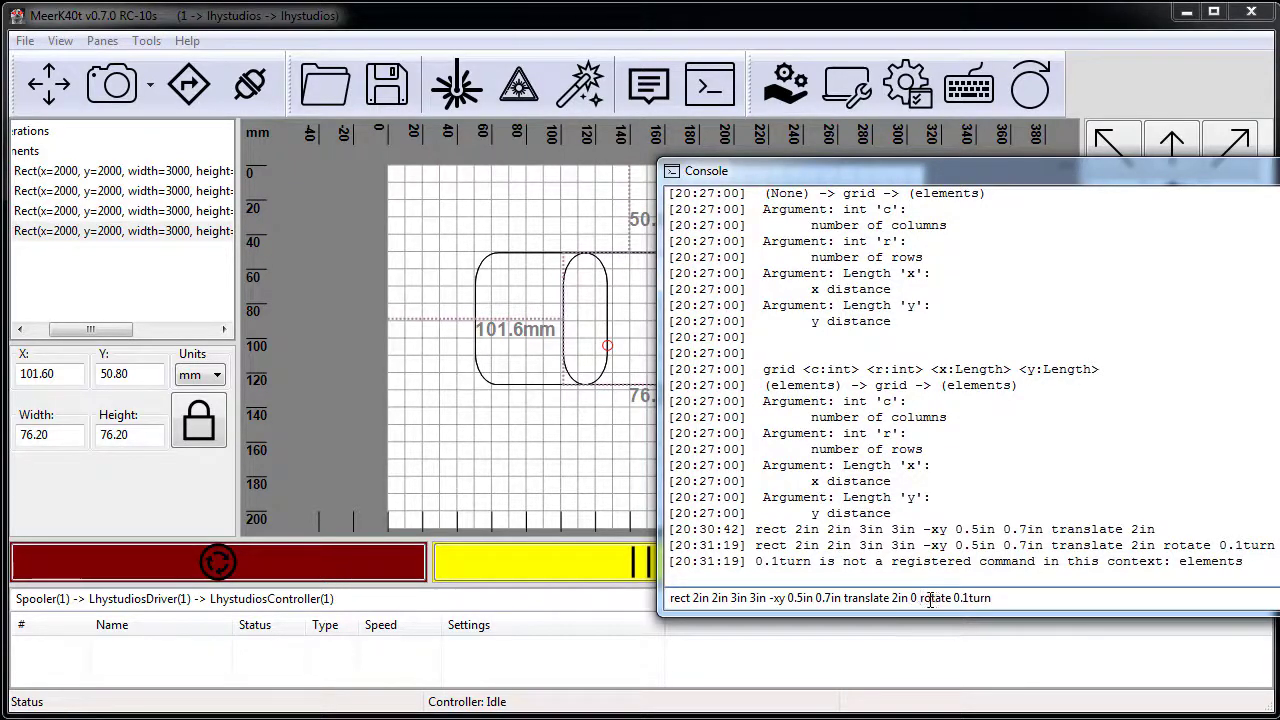
{"action": "key", "text": "Left"}
{"action": "key", "text": "Right"}
{"action": "key", "text": "Return"}
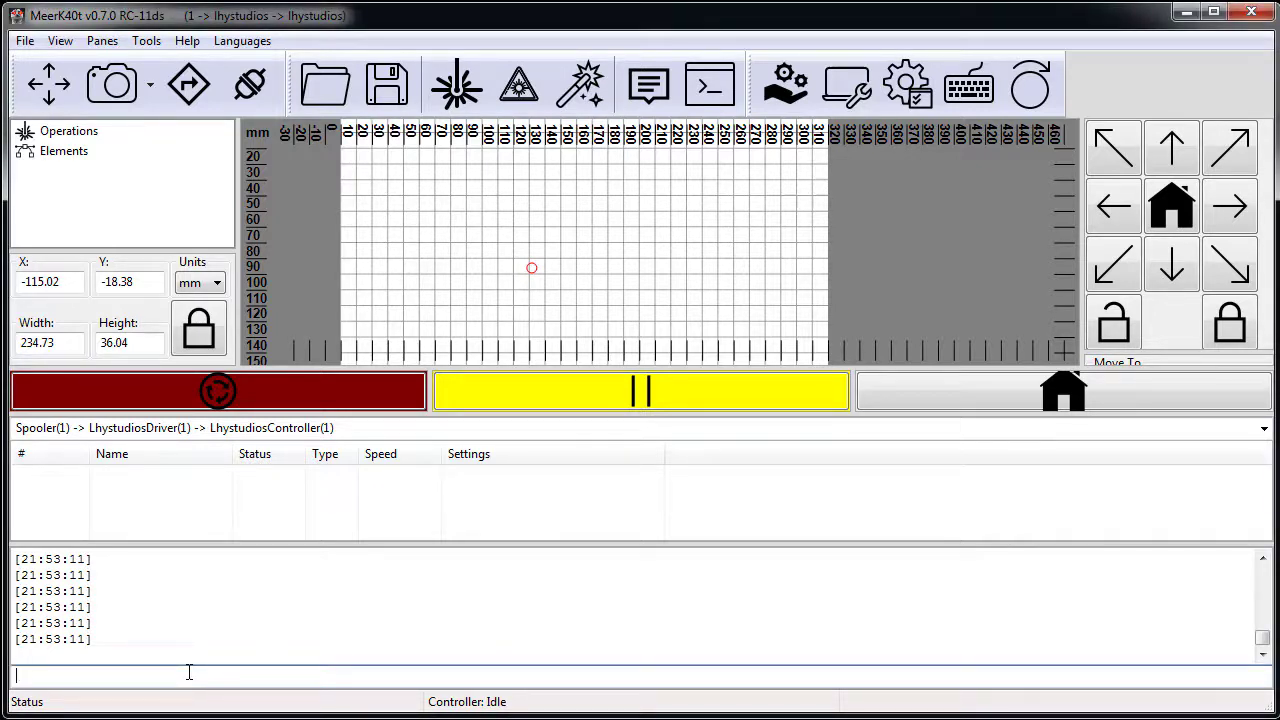
- Enter the console command 'text "Thanks 4 Watching" scale 50 50 render vectrace translate 50% 50% engrave -sp 35 500 plan blob spool1'
{"action": "type", "text": "text \"Thanks 4 Watching\" scale "}
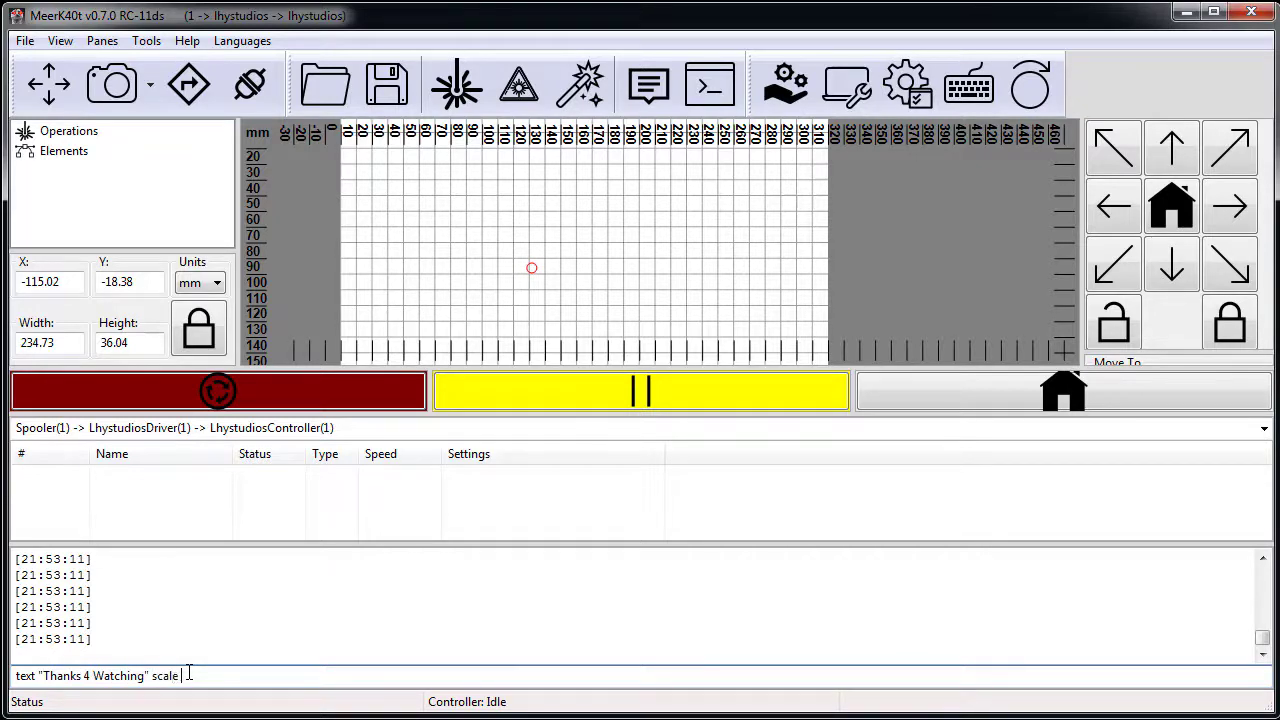
{"action": "type", "text": "50 50"}
{"action": "type", "text": "render"}
{"action": "type", "text": "vectrace"}
{"action": "type", "text": "translate "}
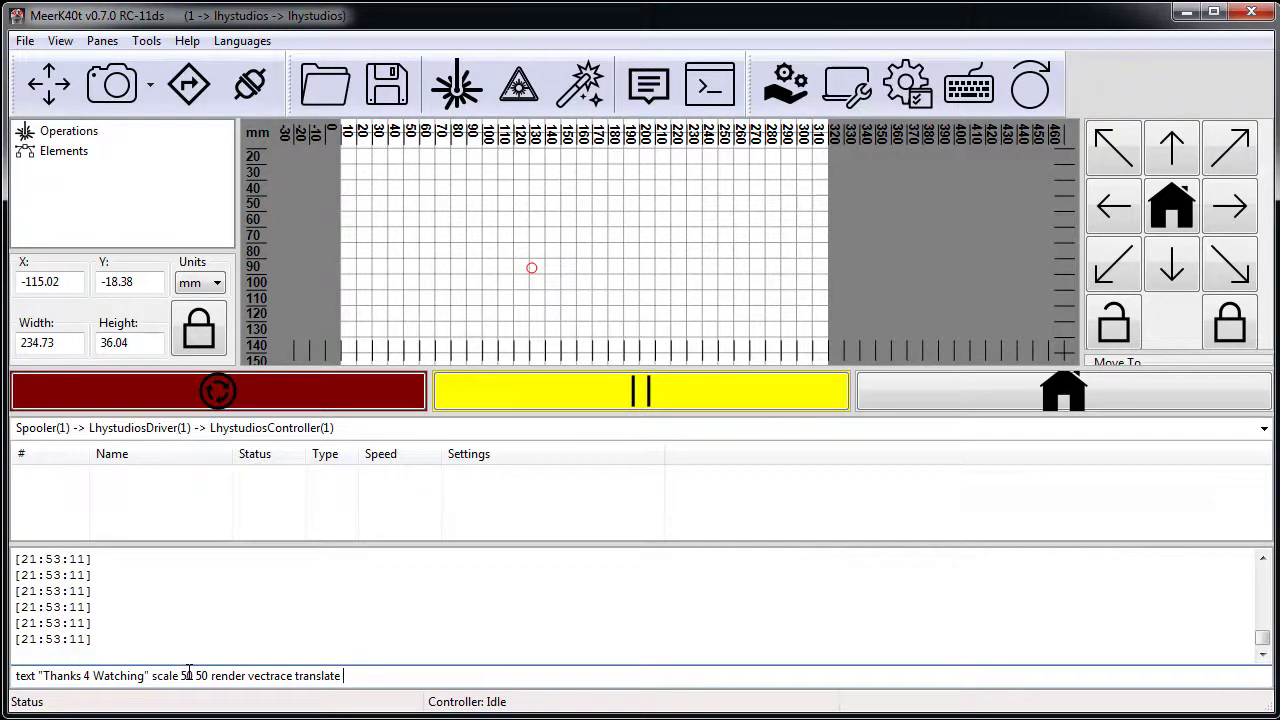
{"action": "type", "text": "50% 50%"}
{"action": "type", "text": "engt"}
{"action": "key", "text": "BackSpace"}
{"action": "type", "text": "rave -sp 35 500"}
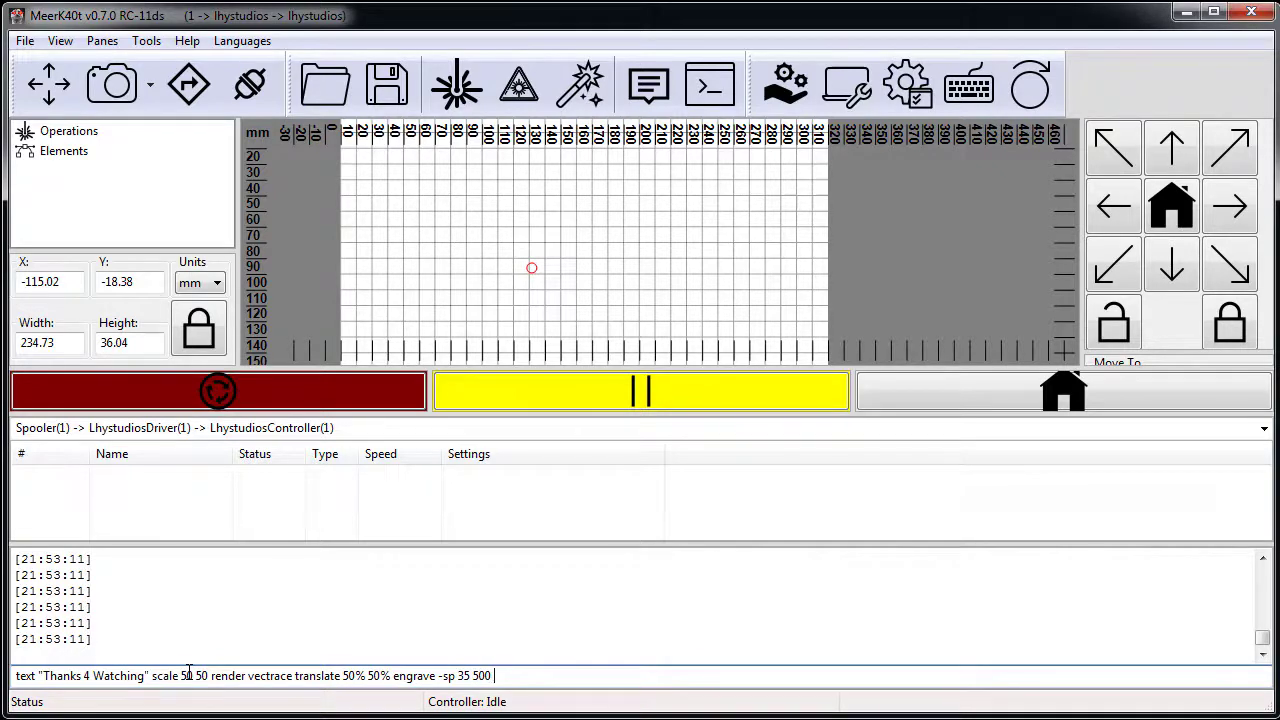
{"action": "type", "text": " plan blob spool1"}
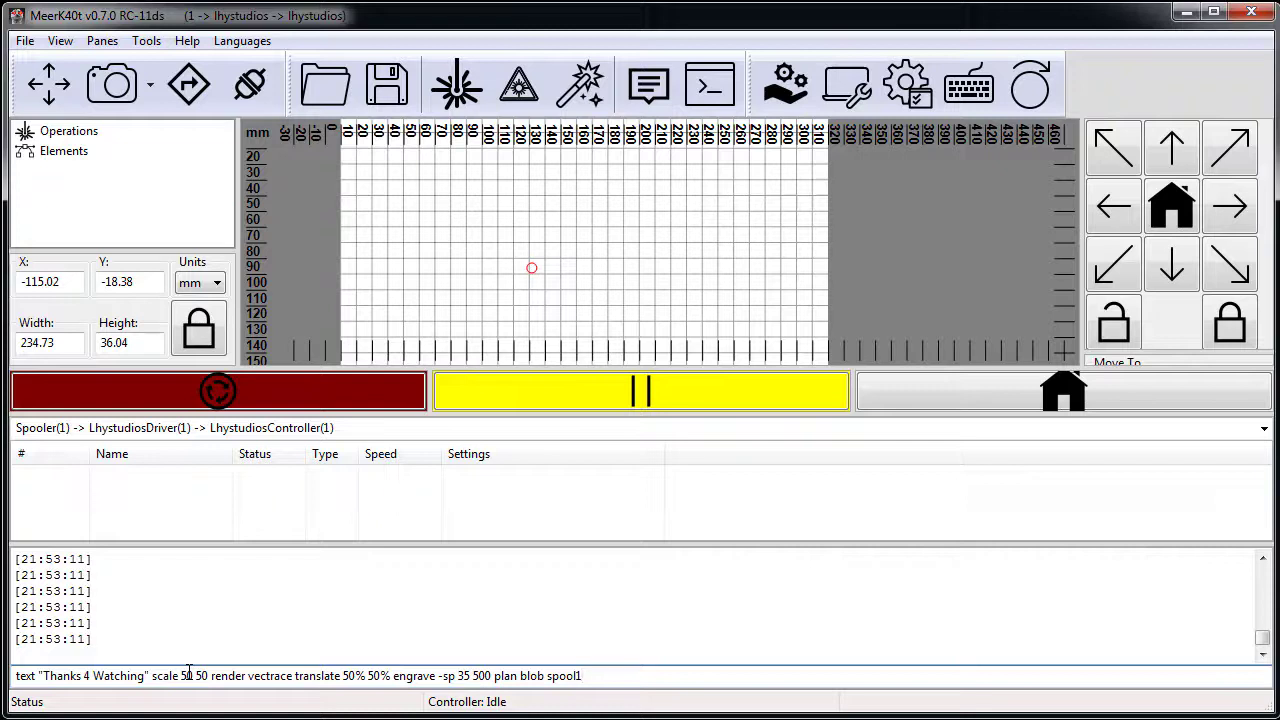